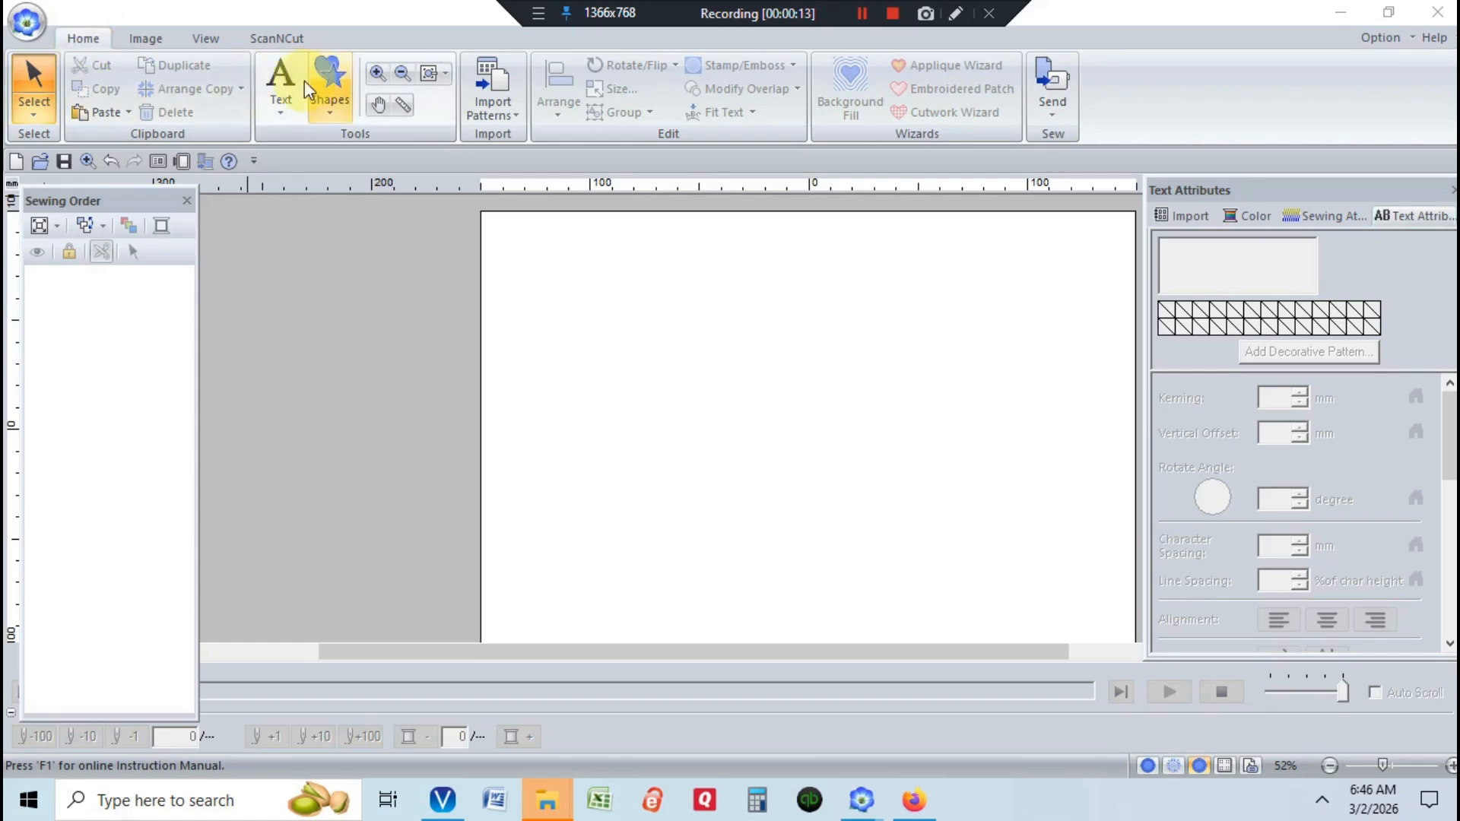
Create the monogram ABC in the Script 03 font and enlarge it to about 159 mm wide
left_click(278, 91)
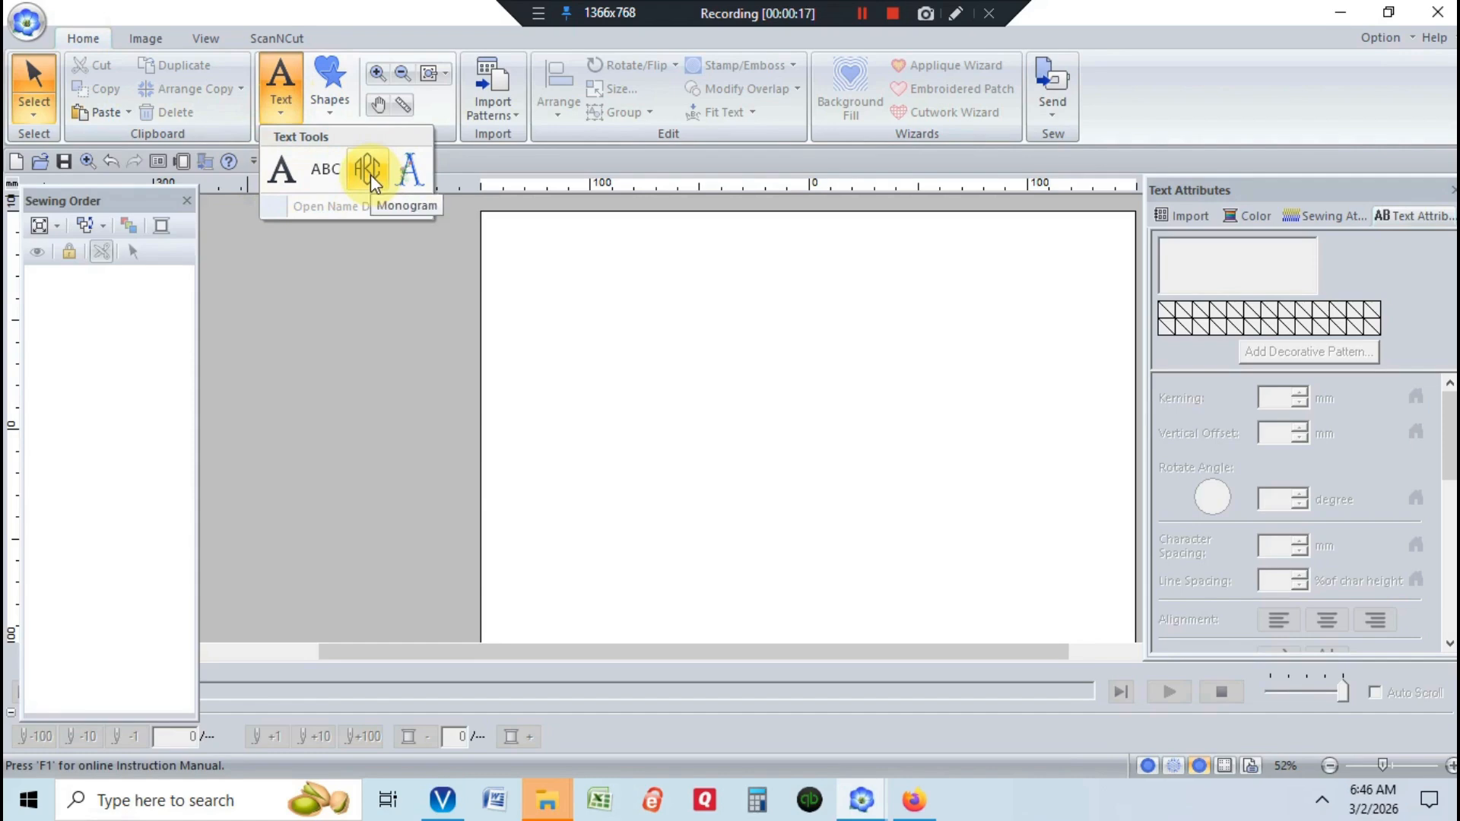
left_click(371, 175)
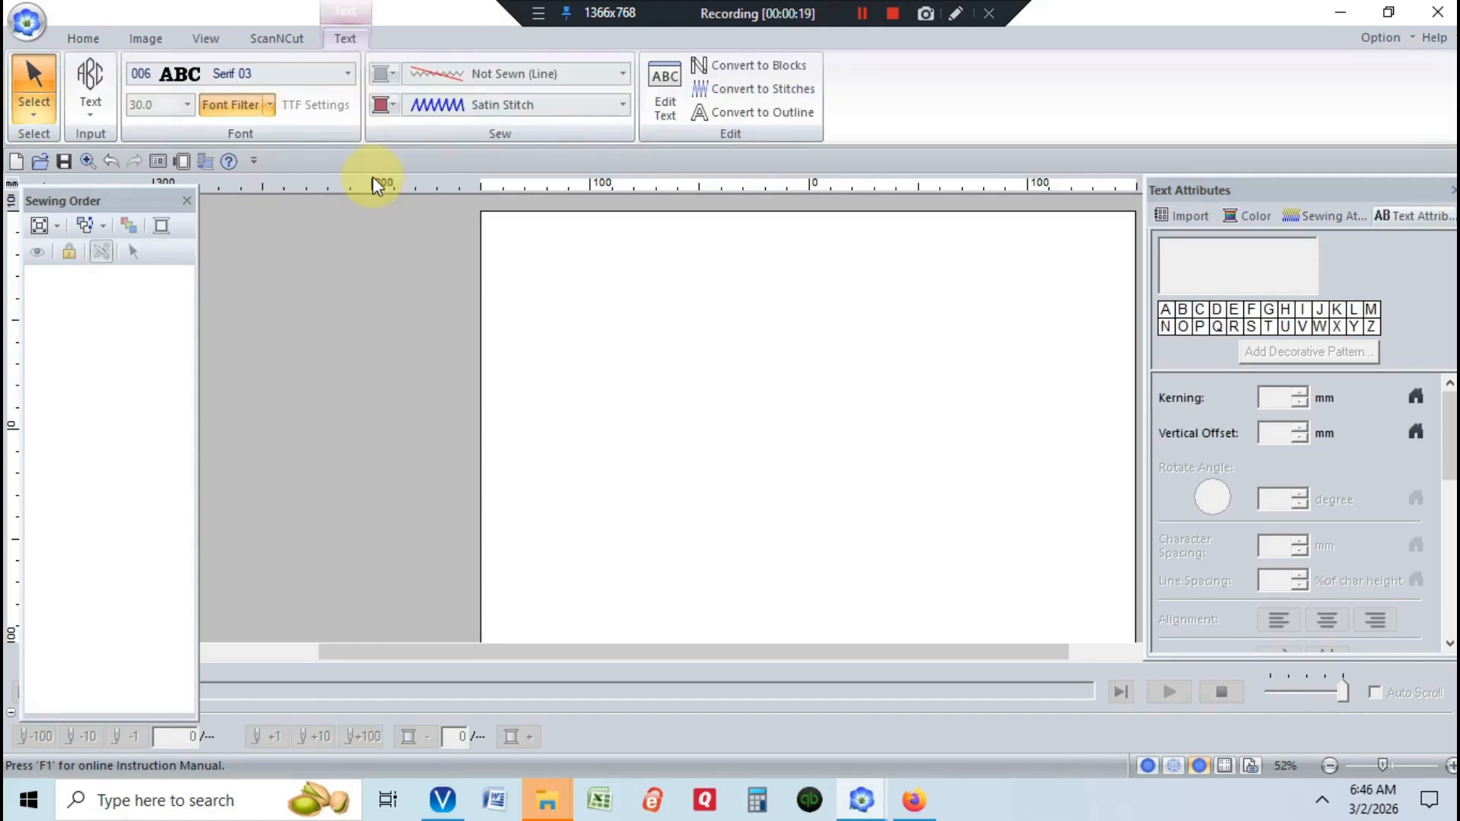
left_click(348, 74)
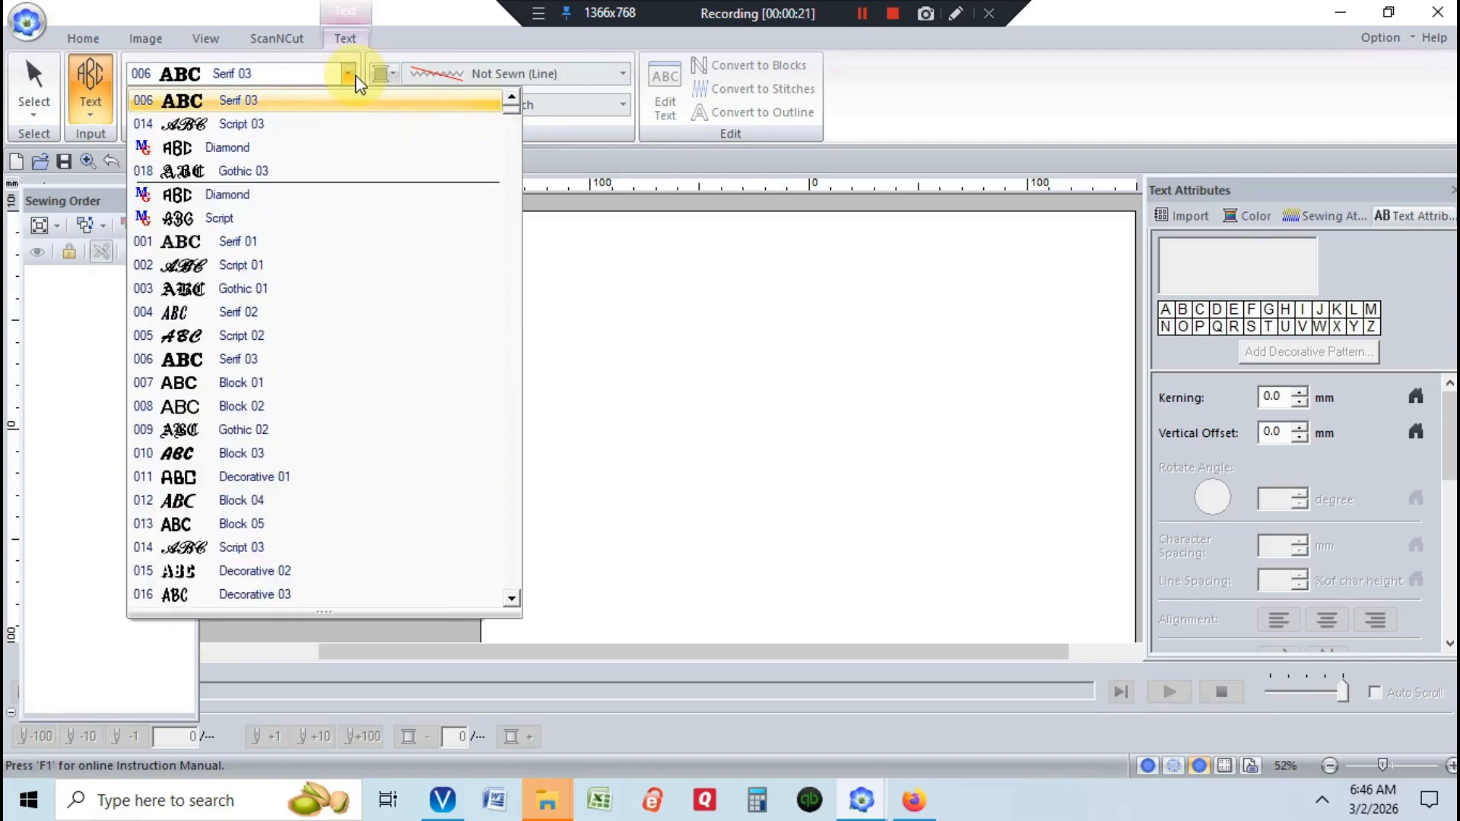
left_click(265, 548)
left_click(766, 431)
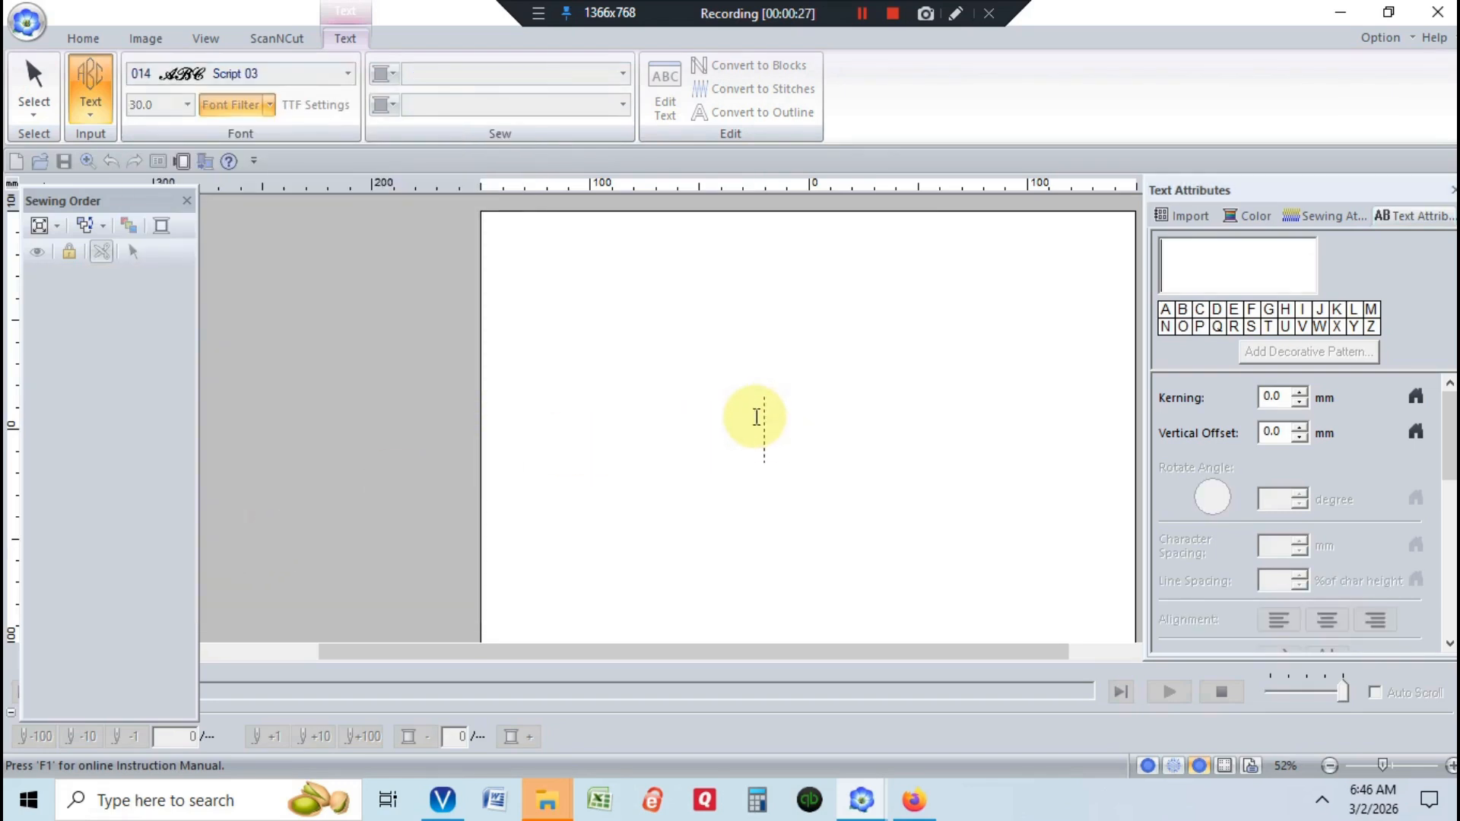
type("ABC")
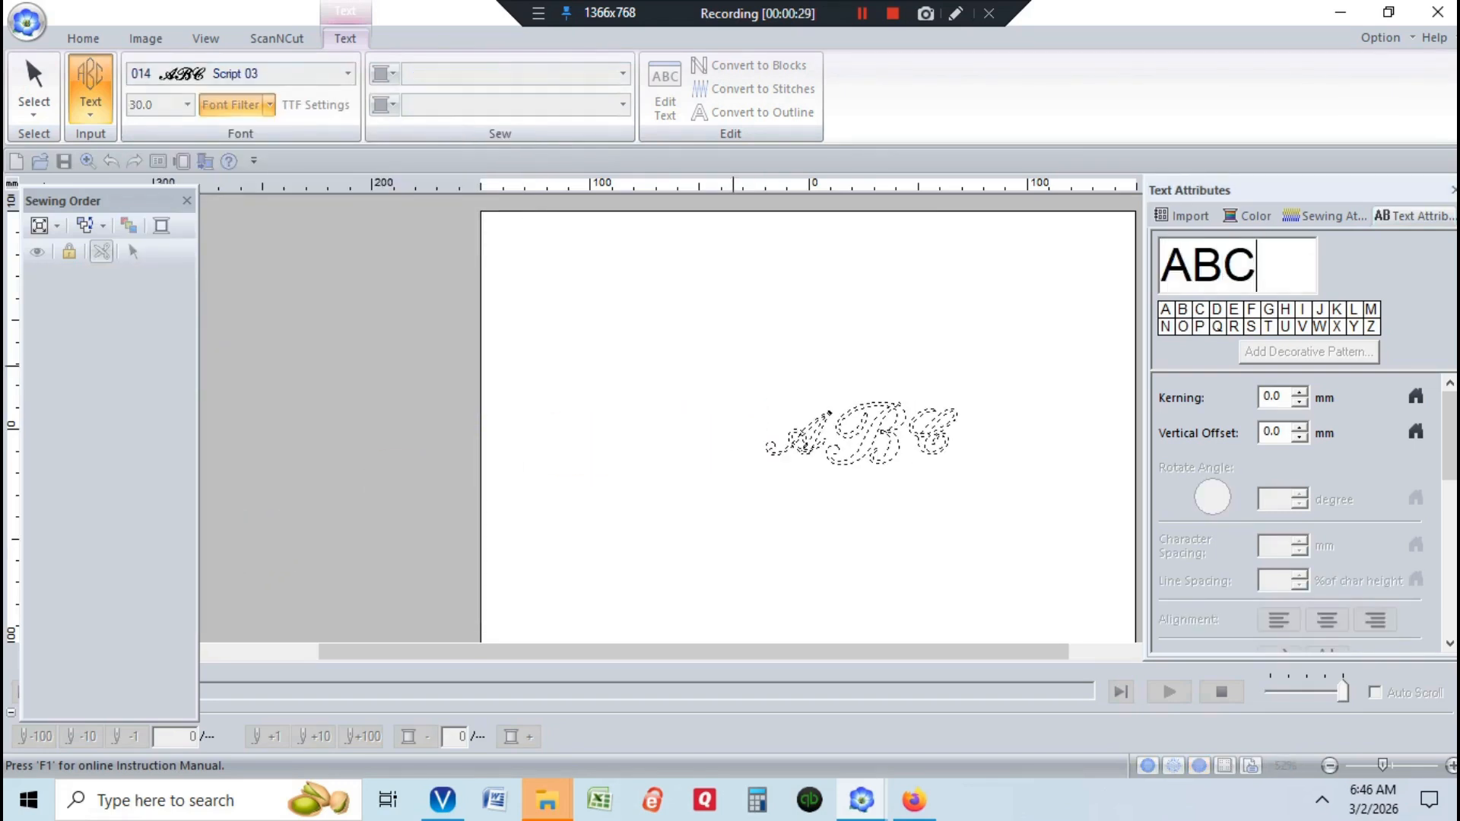
left_click(744, 365)
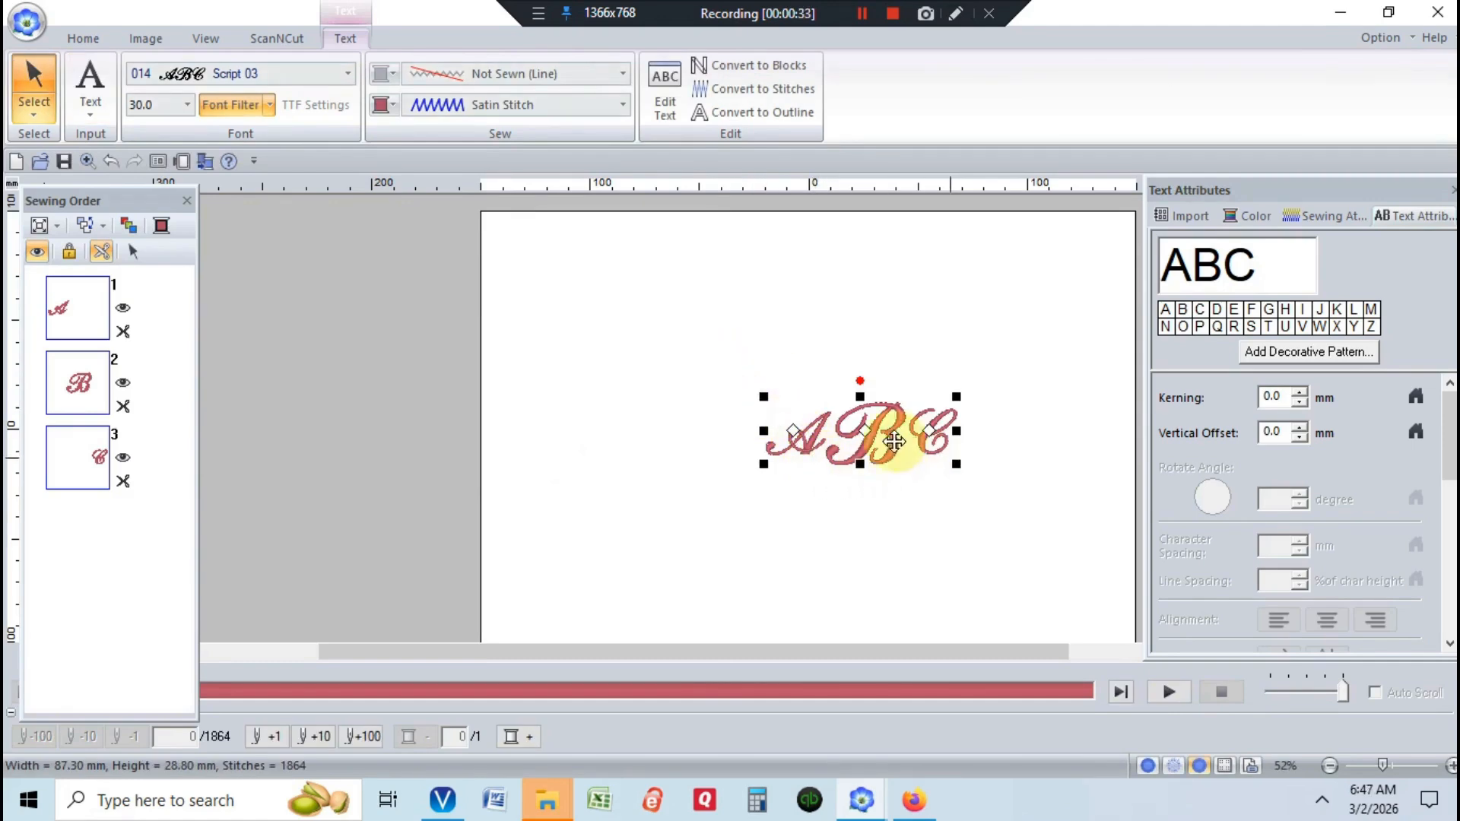
left_click_drag(761, 398, 396, 499)
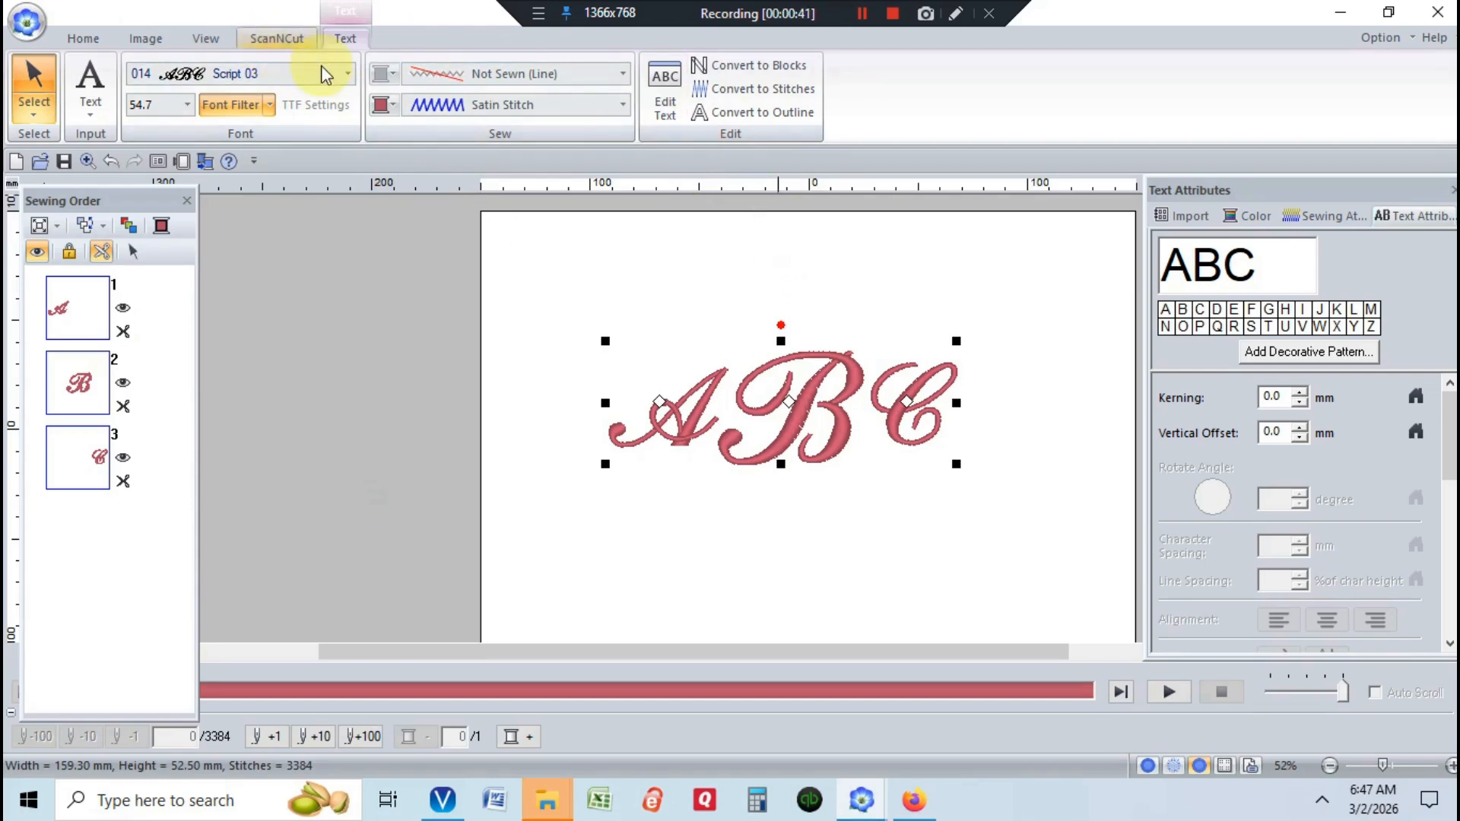
Try the Script and Diamond monogram fonts on the ABC lettering and return it to Script 03
left_click(345, 70)
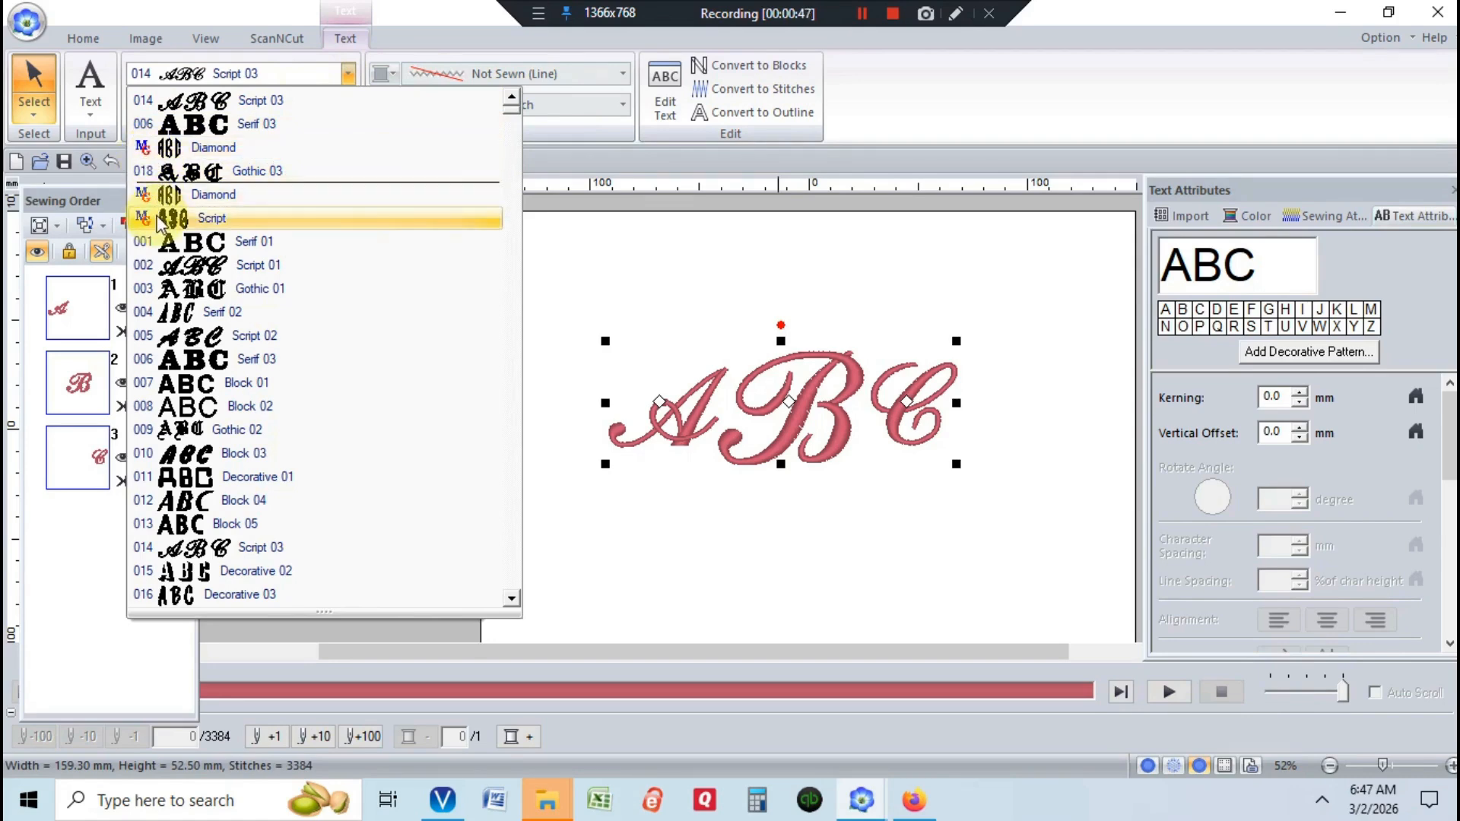
left_click(198, 219)
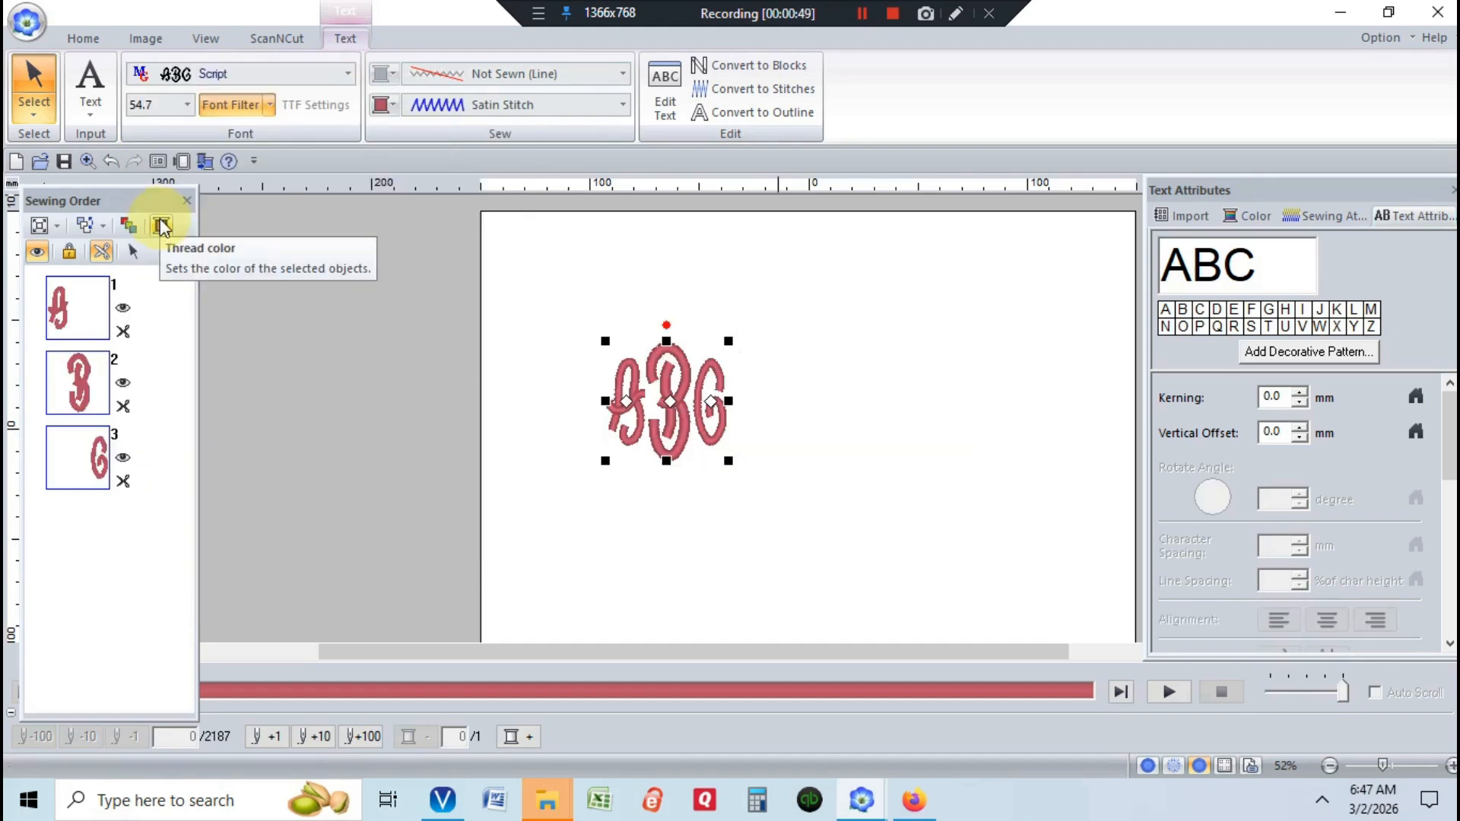
left_click(348, 75)
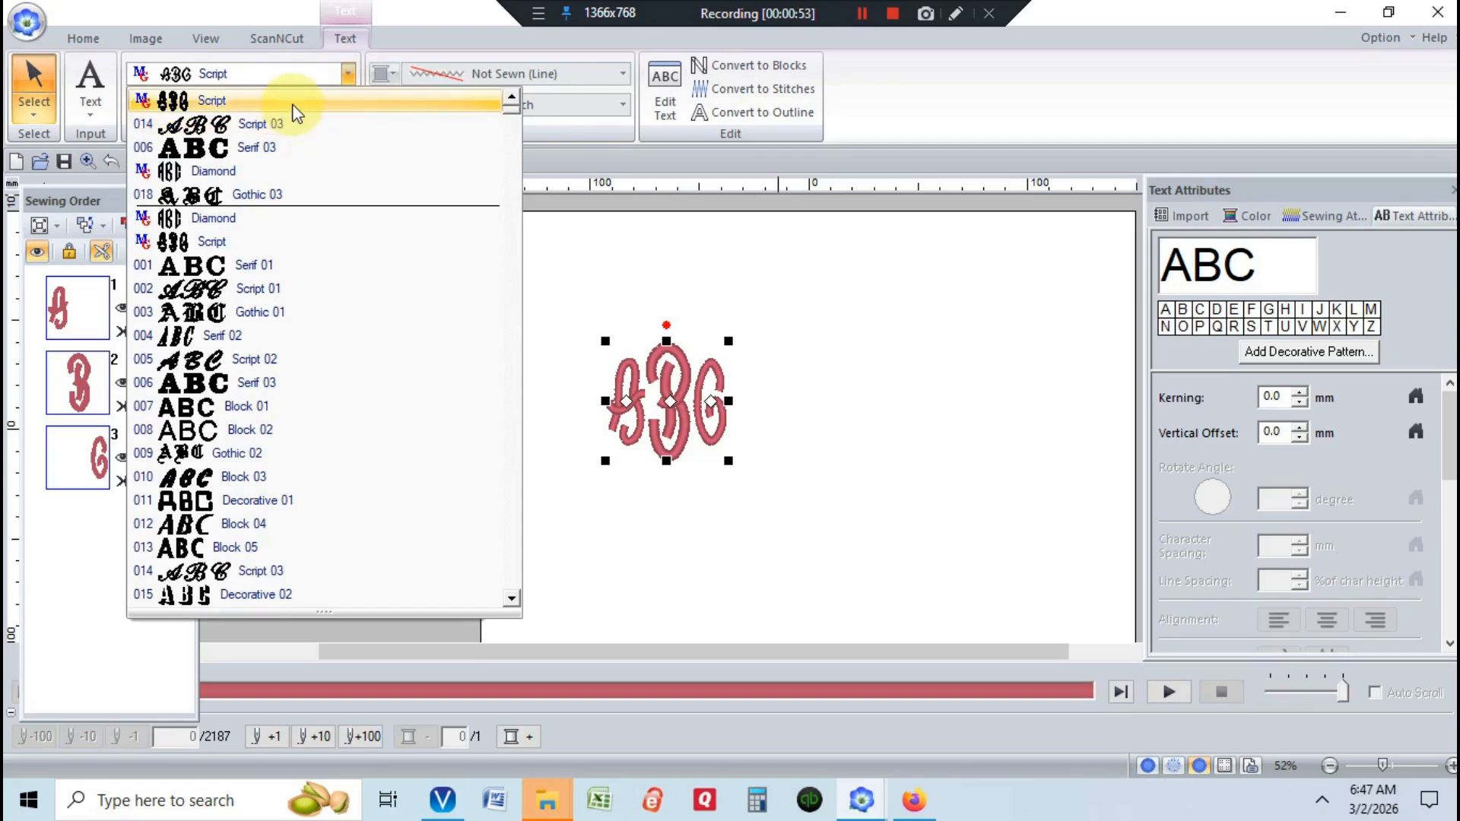
left_click(261, 217)
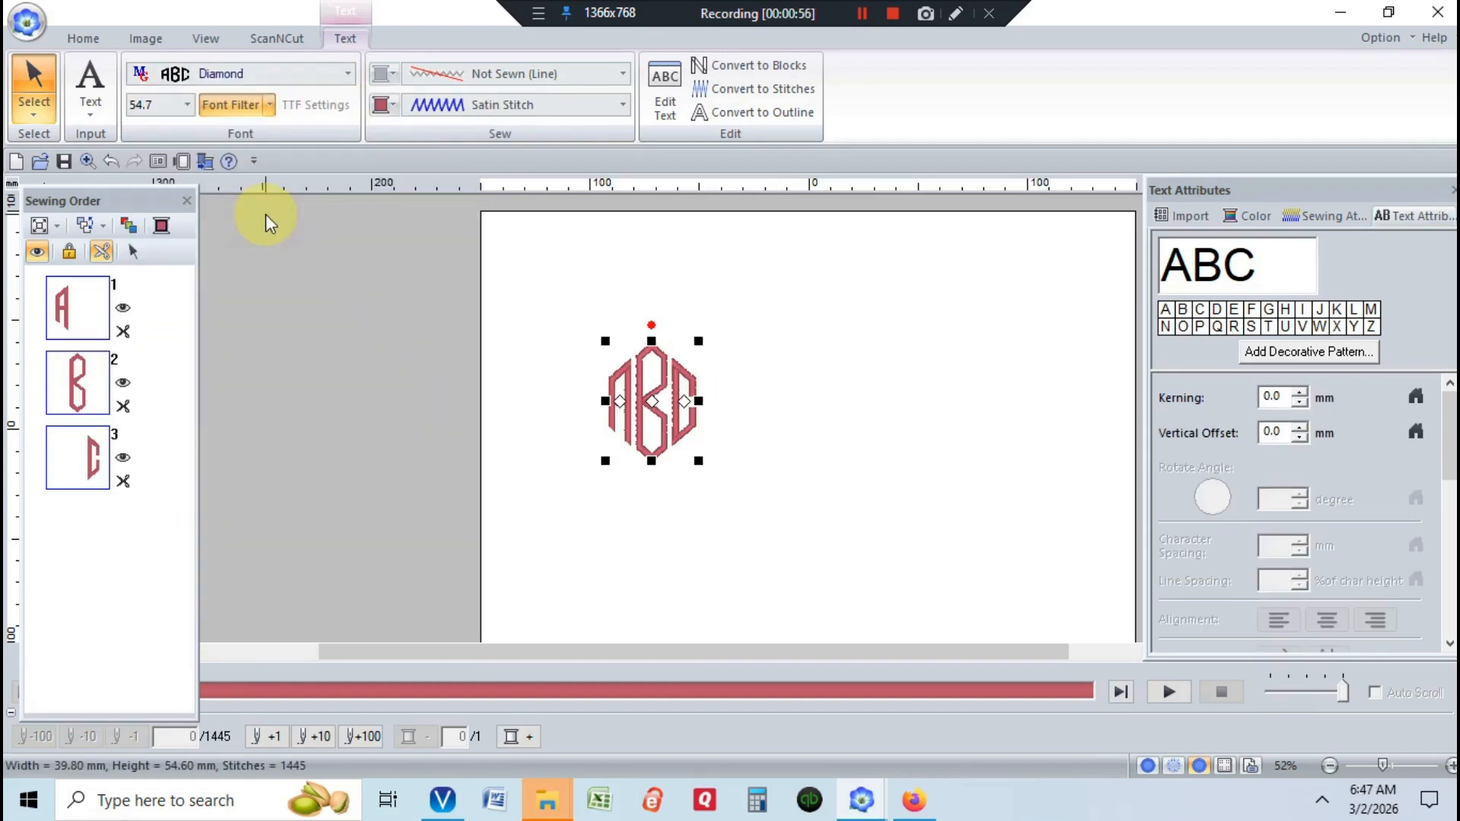
left_click(354, 76)
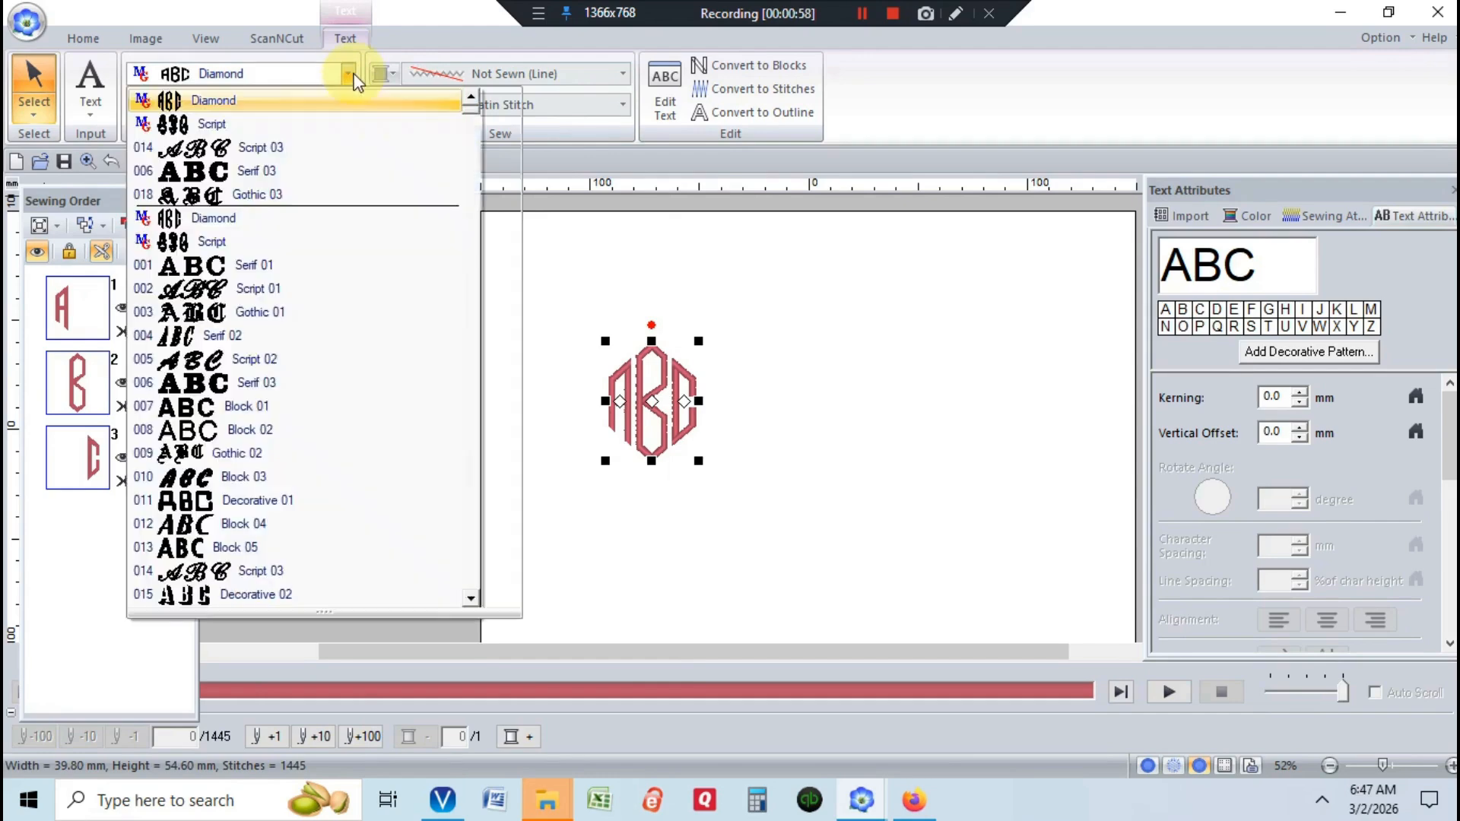
left_click(226, 581)
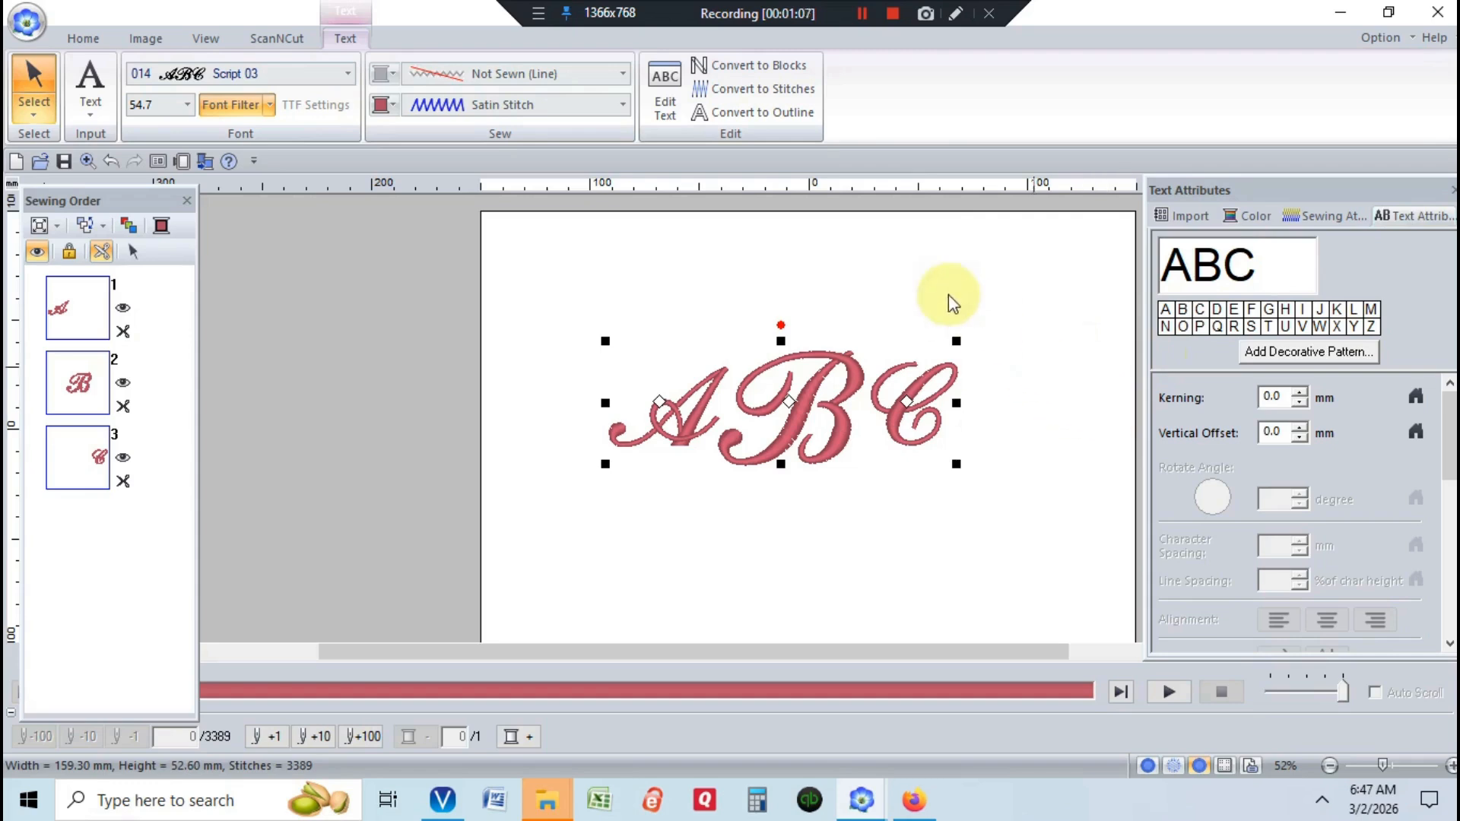
left_click(867, 14)
left_click(867, 14)
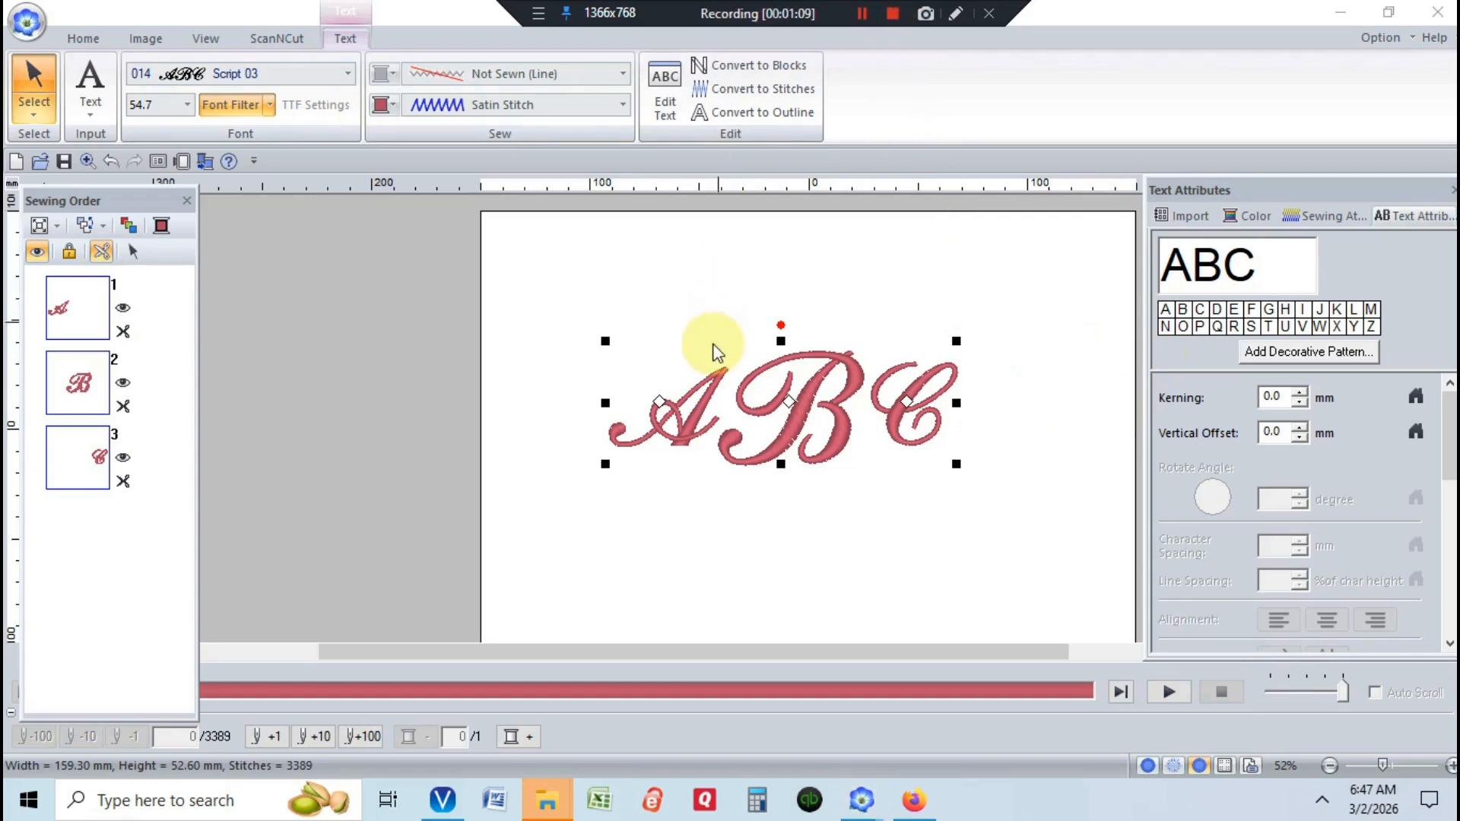
Enlarge only the letter A slightly, widening the whole monogram to about 165 mm
left_click(660, 409)
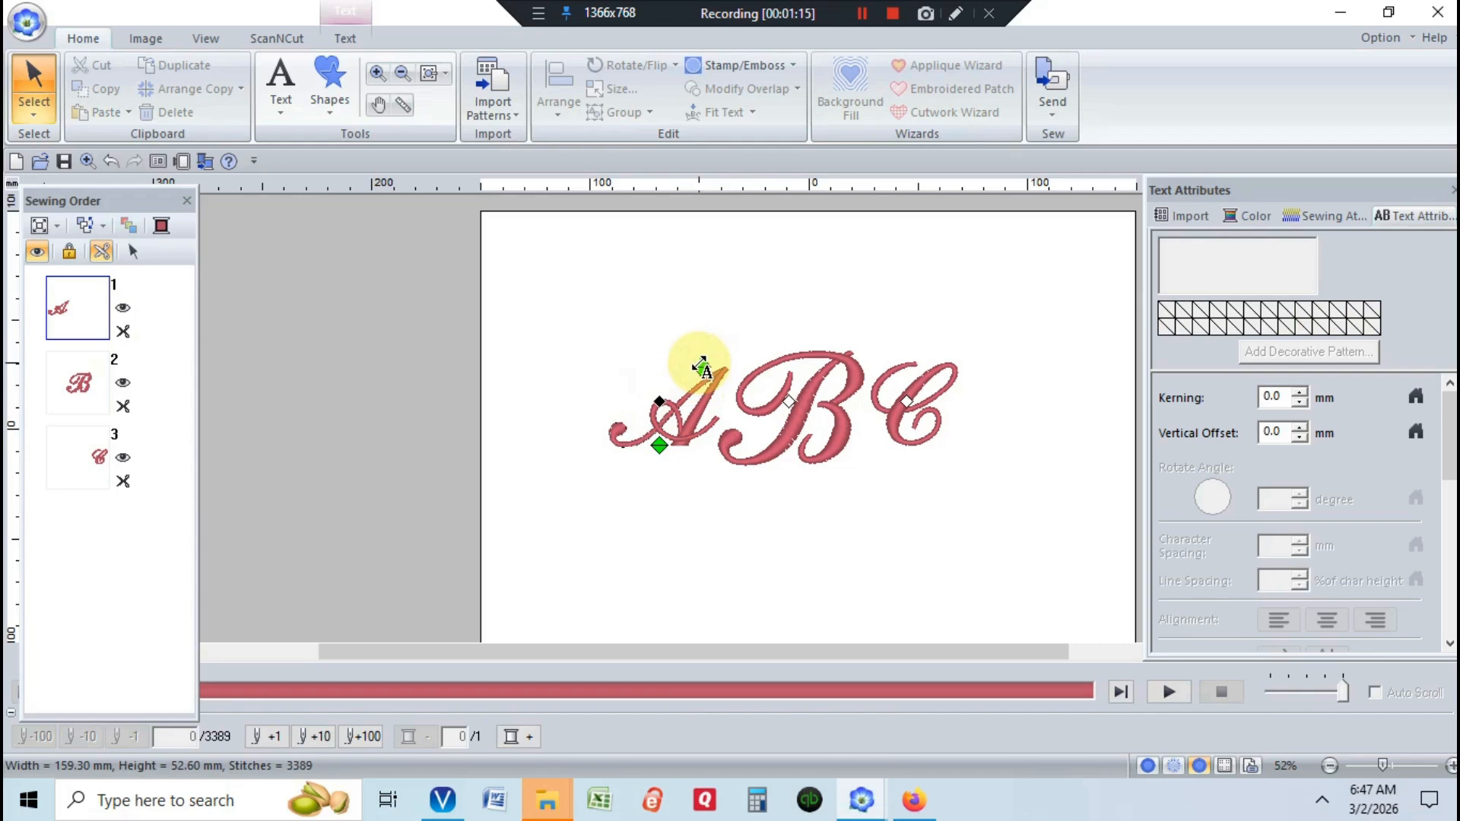
left_click_drag(701, 368, 661, 368)
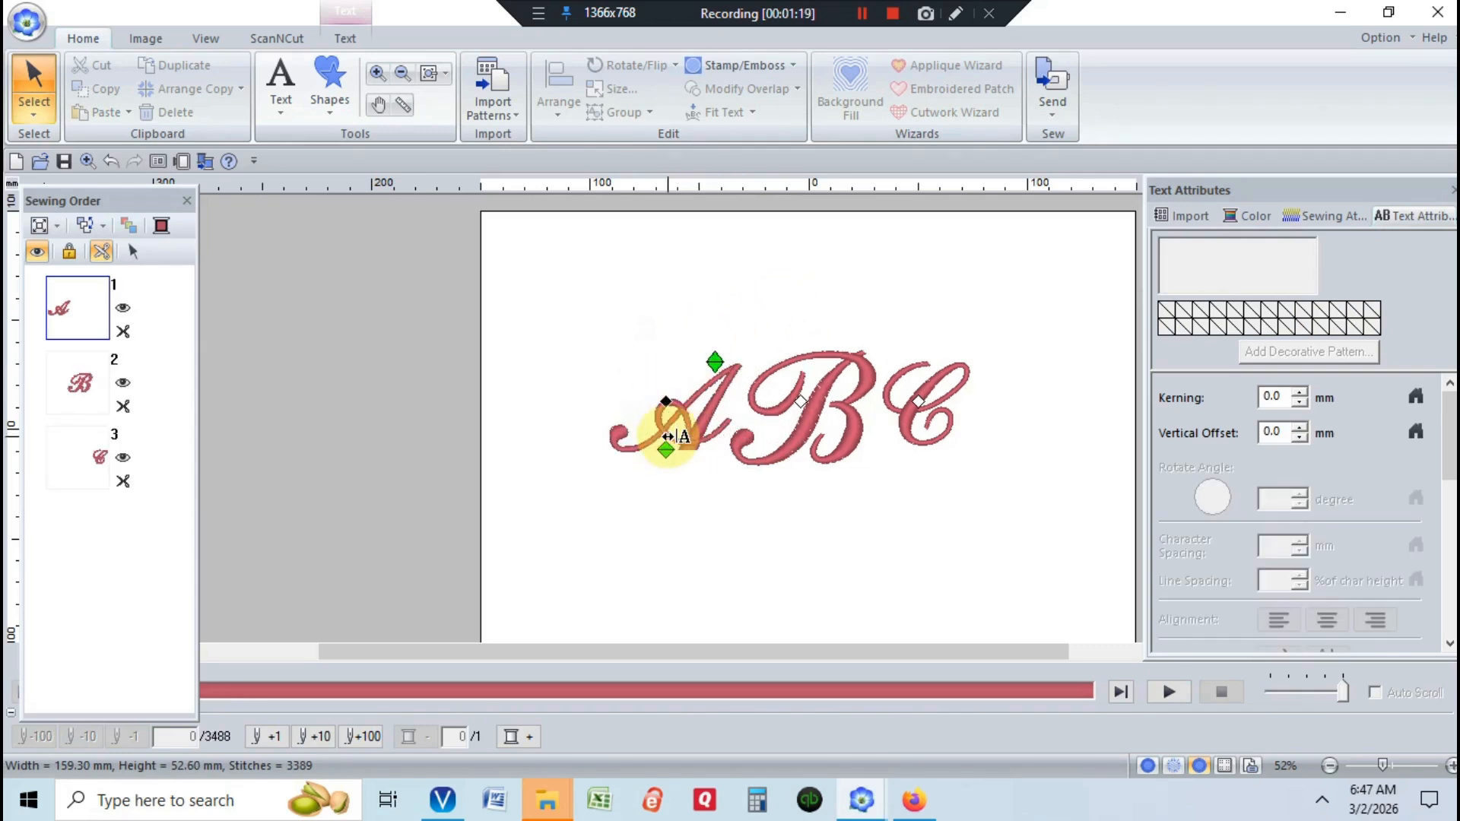
mouse_move(667, 436)
left_mouse_down()
mouse_move(594, 436)
mouse_move(663, 437)
left_mouse_up()
left_click(112, 161)
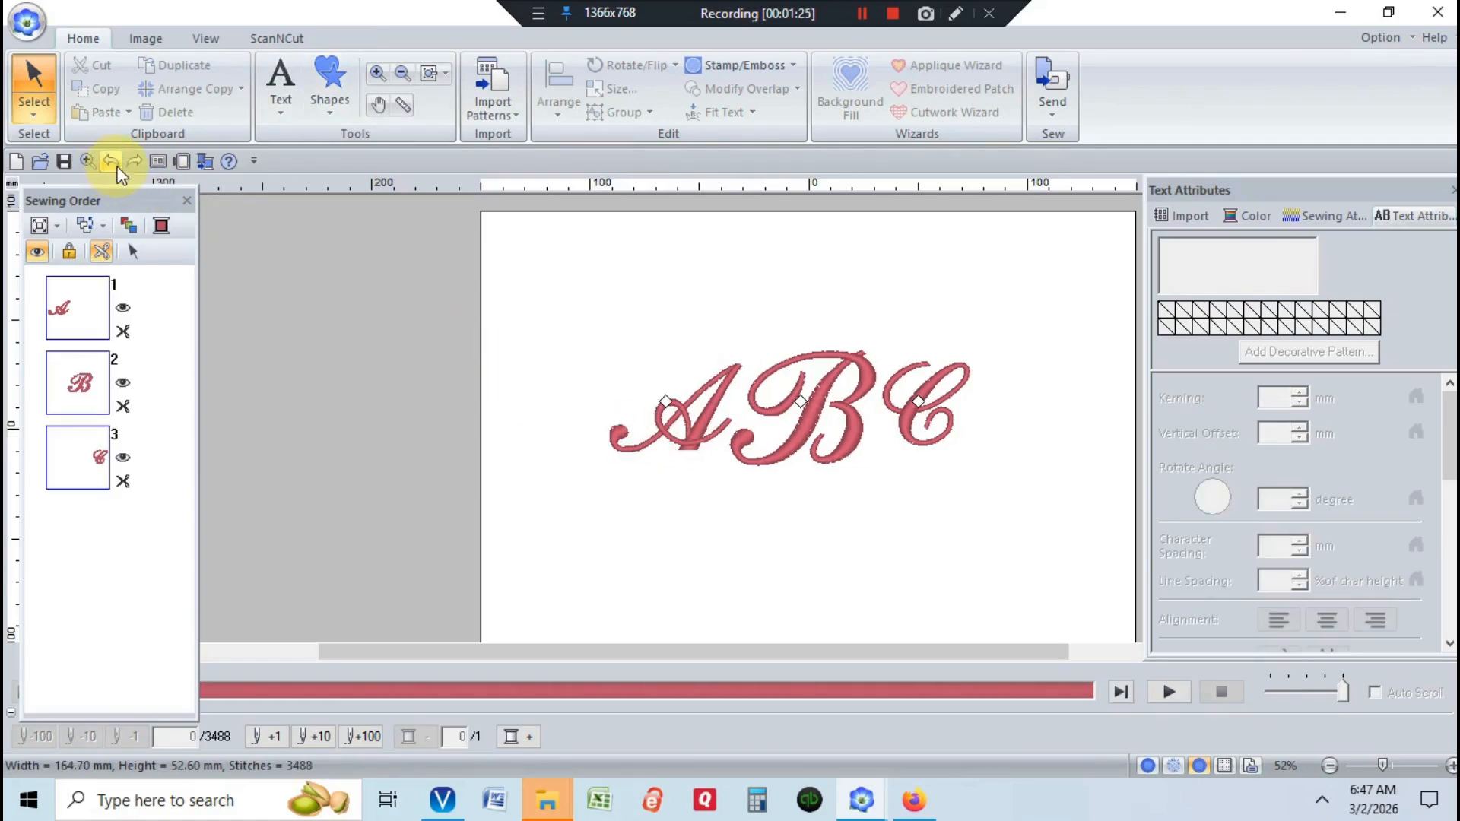
left_click(861, 14)
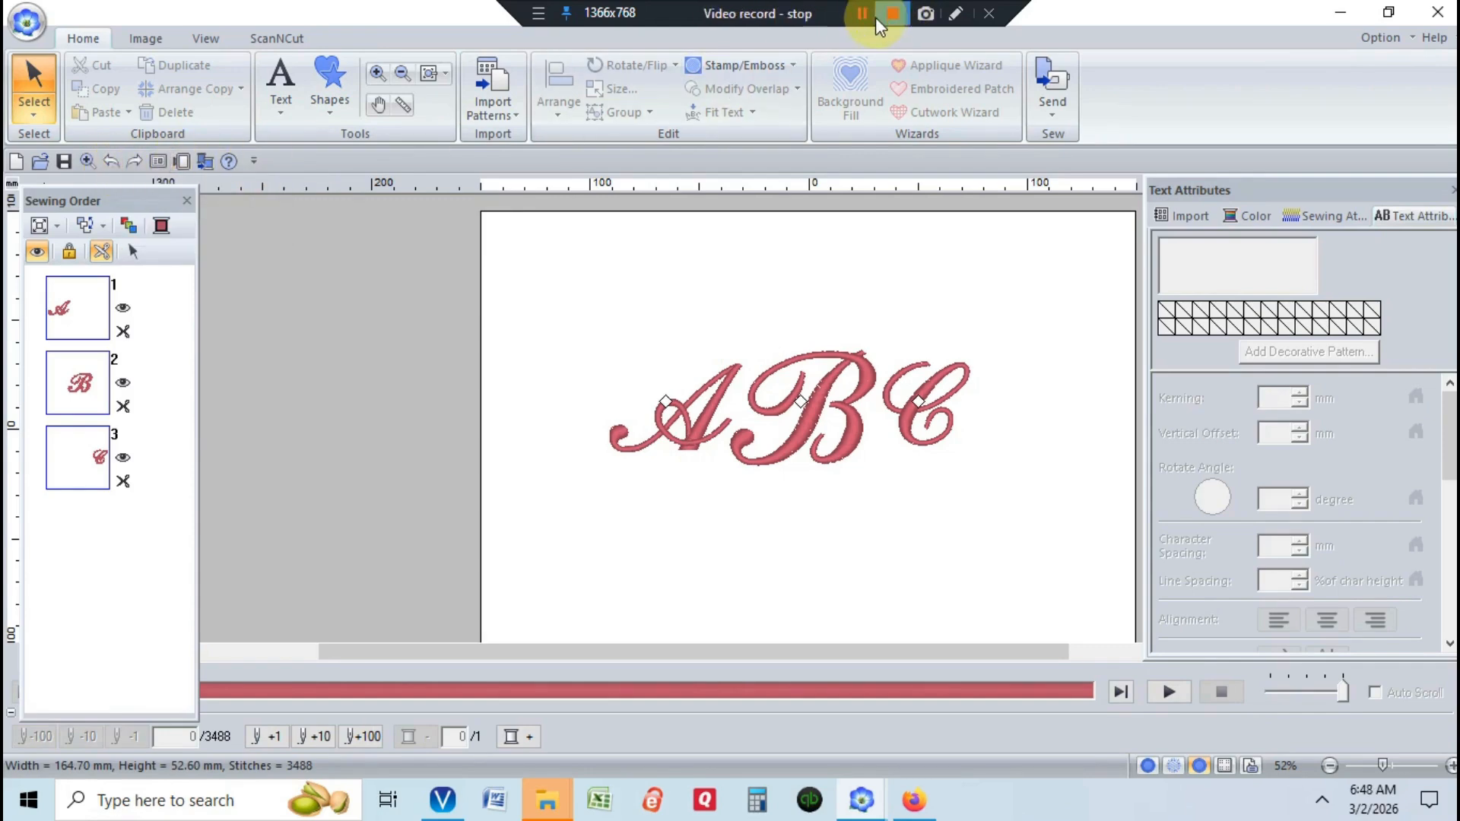
left_click(863, 15)
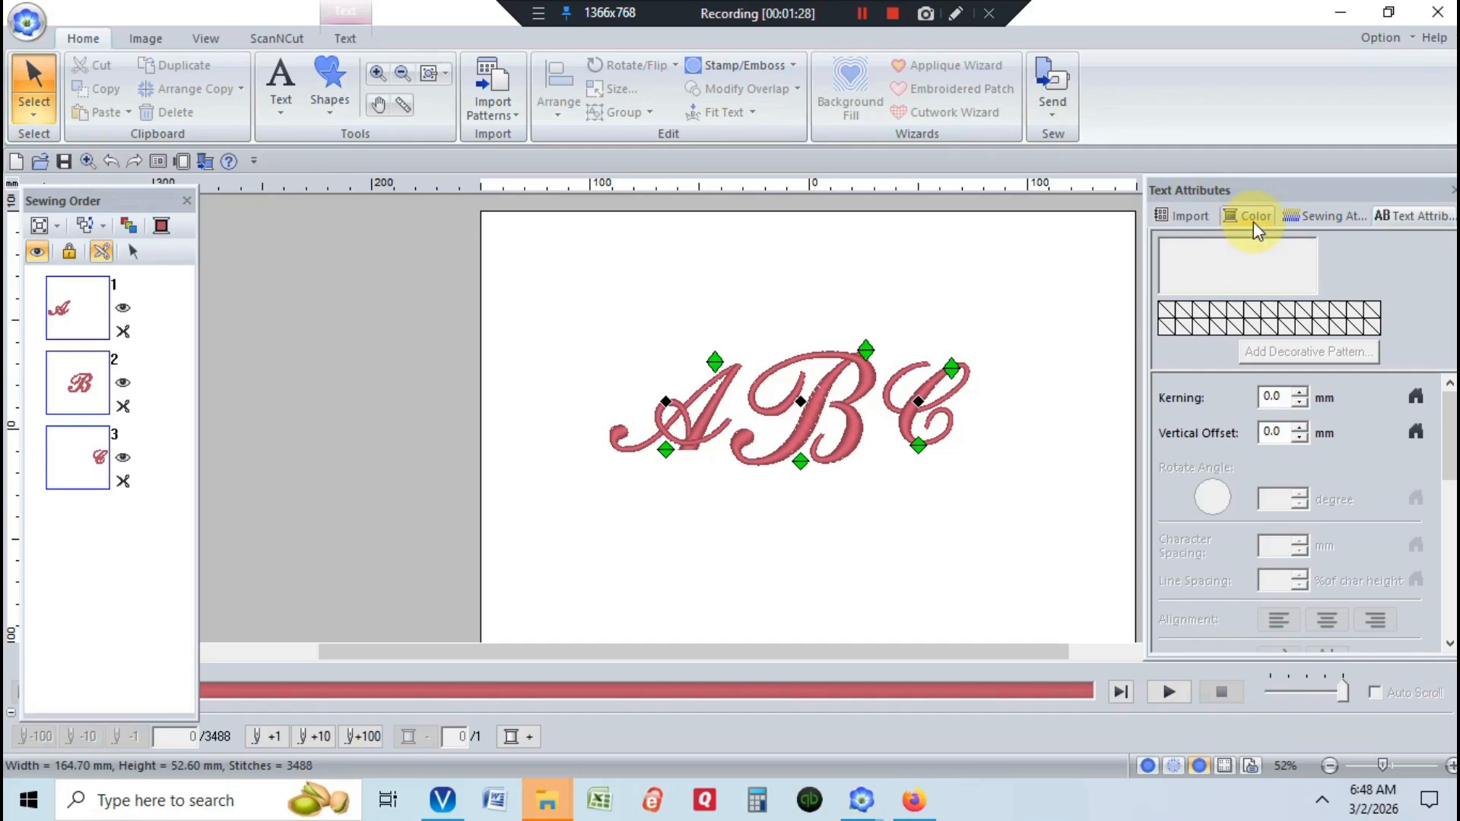
Review the thread color, sewing attributes and text attributes available for the monogram letters
left_click(1254, 218)
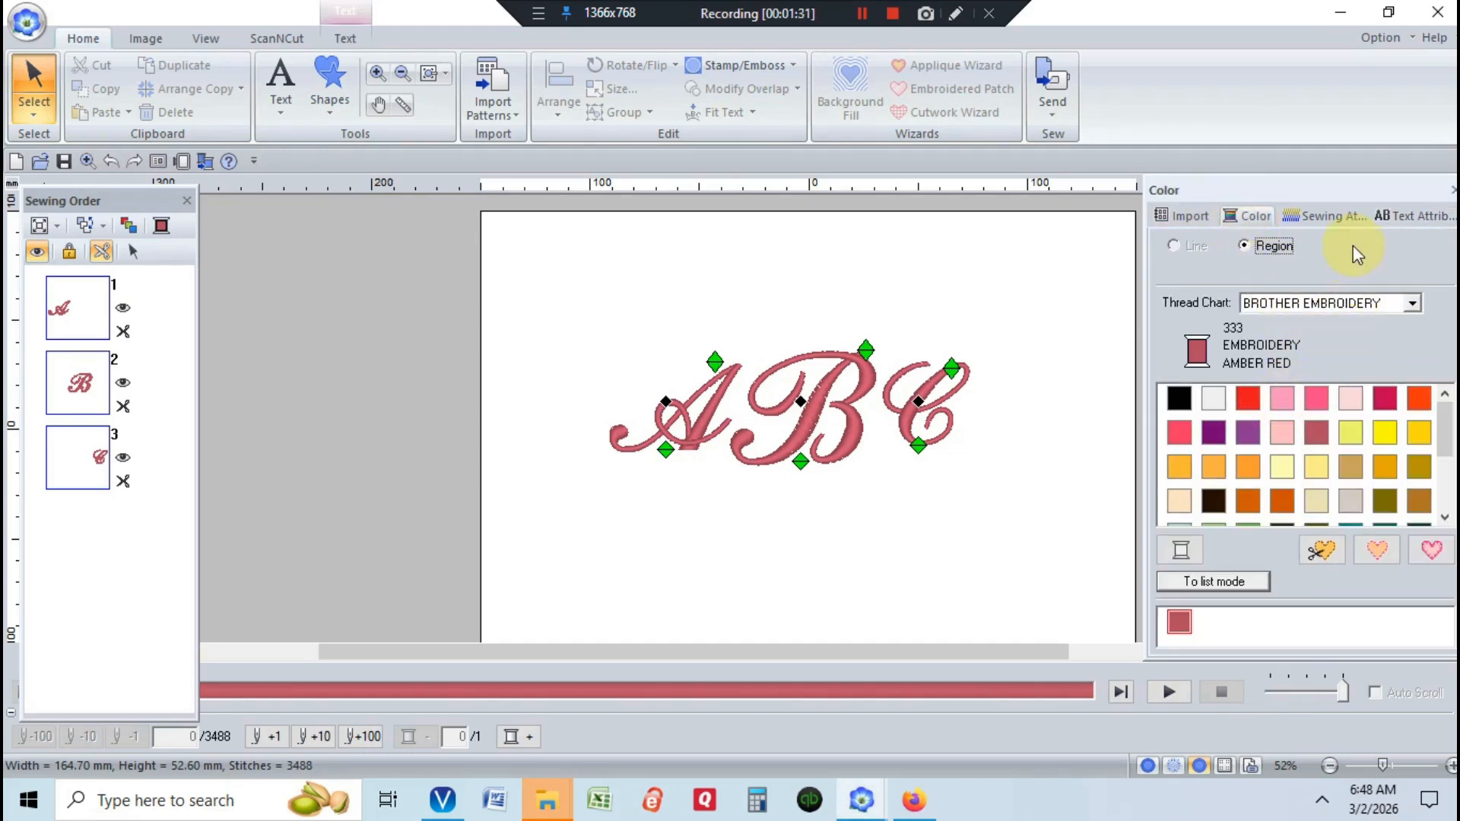
left_click(1325, 219)
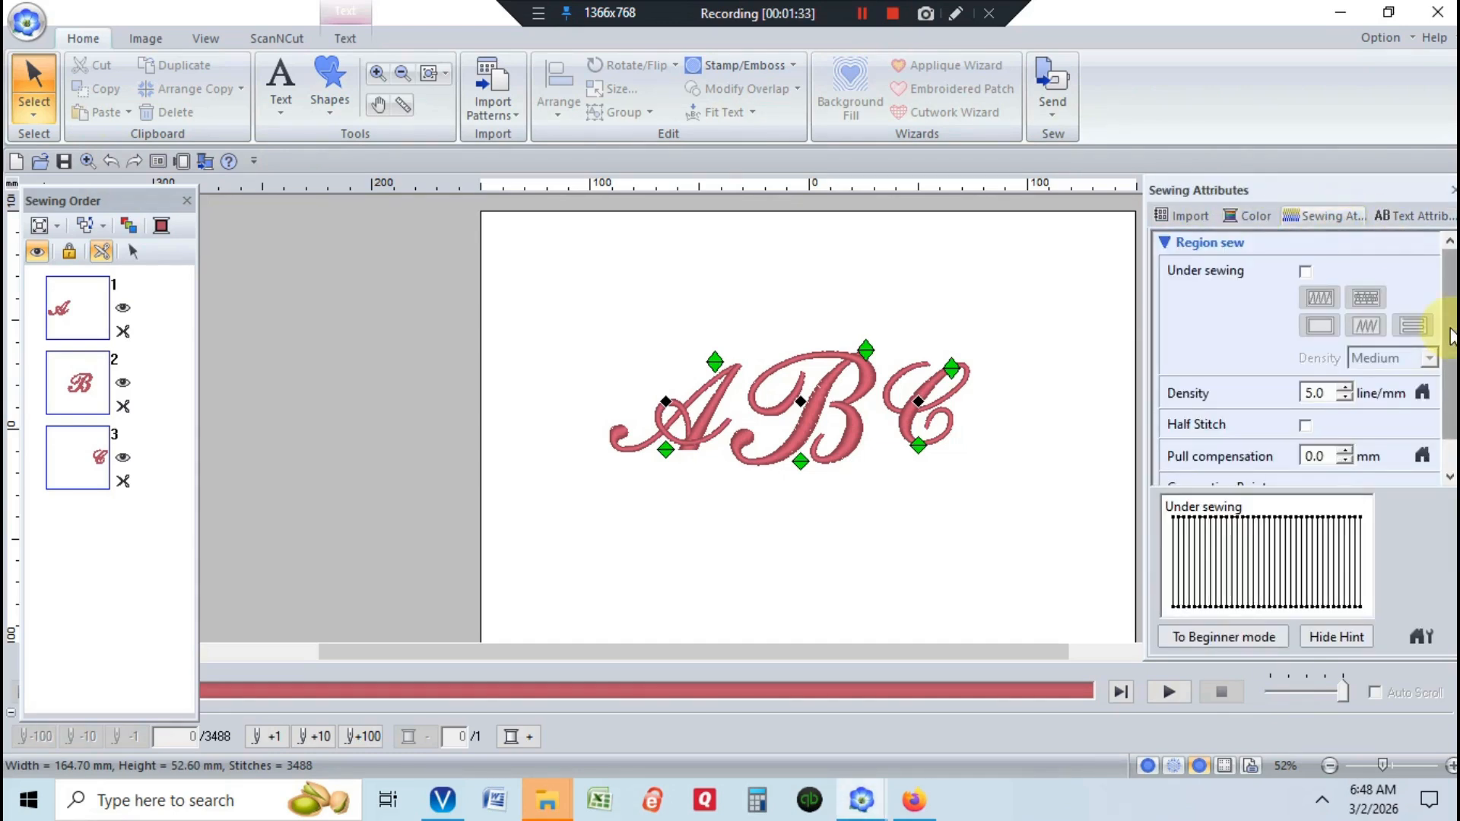
scroll(1422, 327, "down", 1)
left_click(1415, 216)
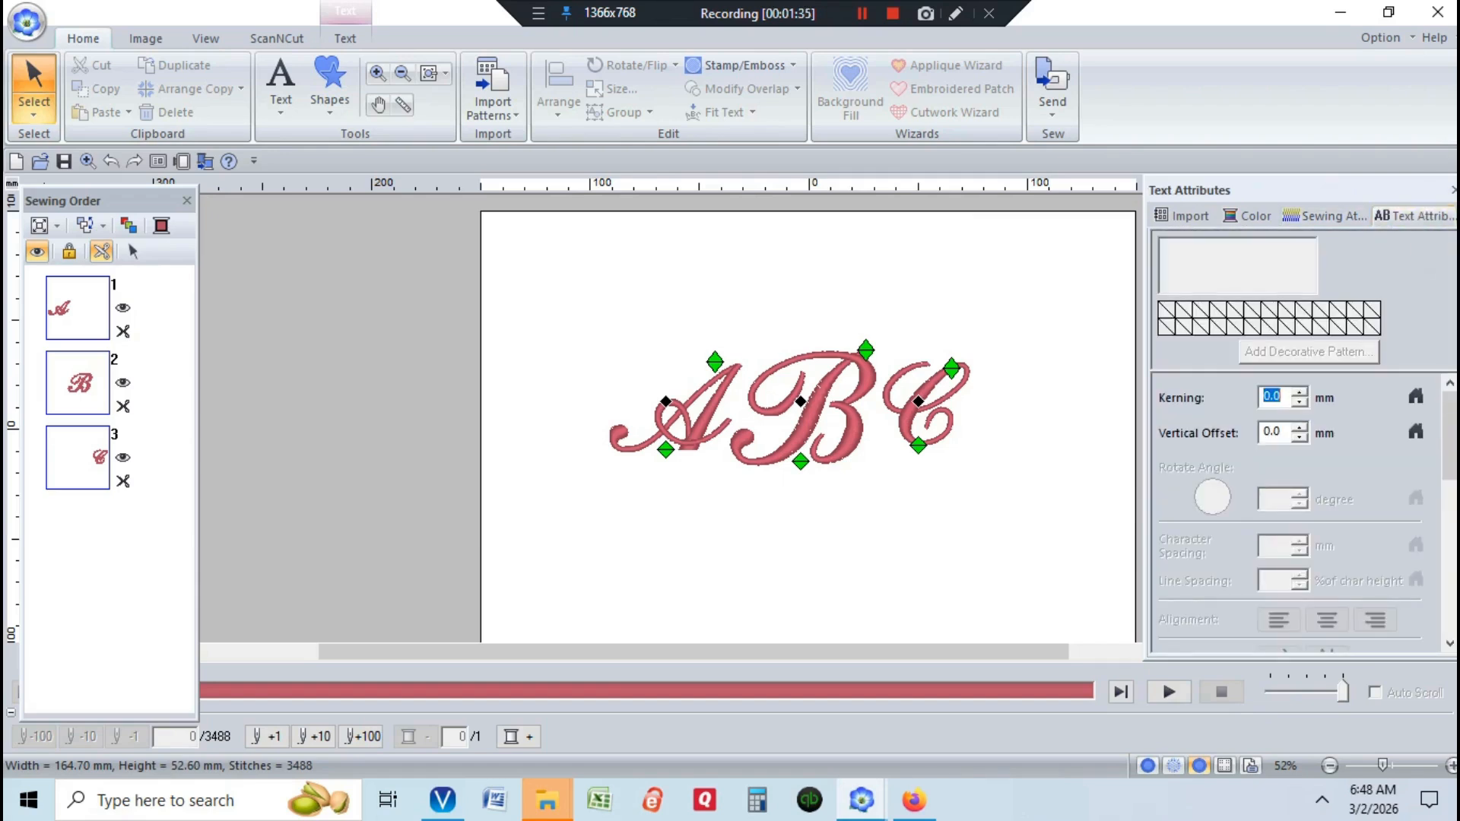
scroll(1448, 428, "down", 5)
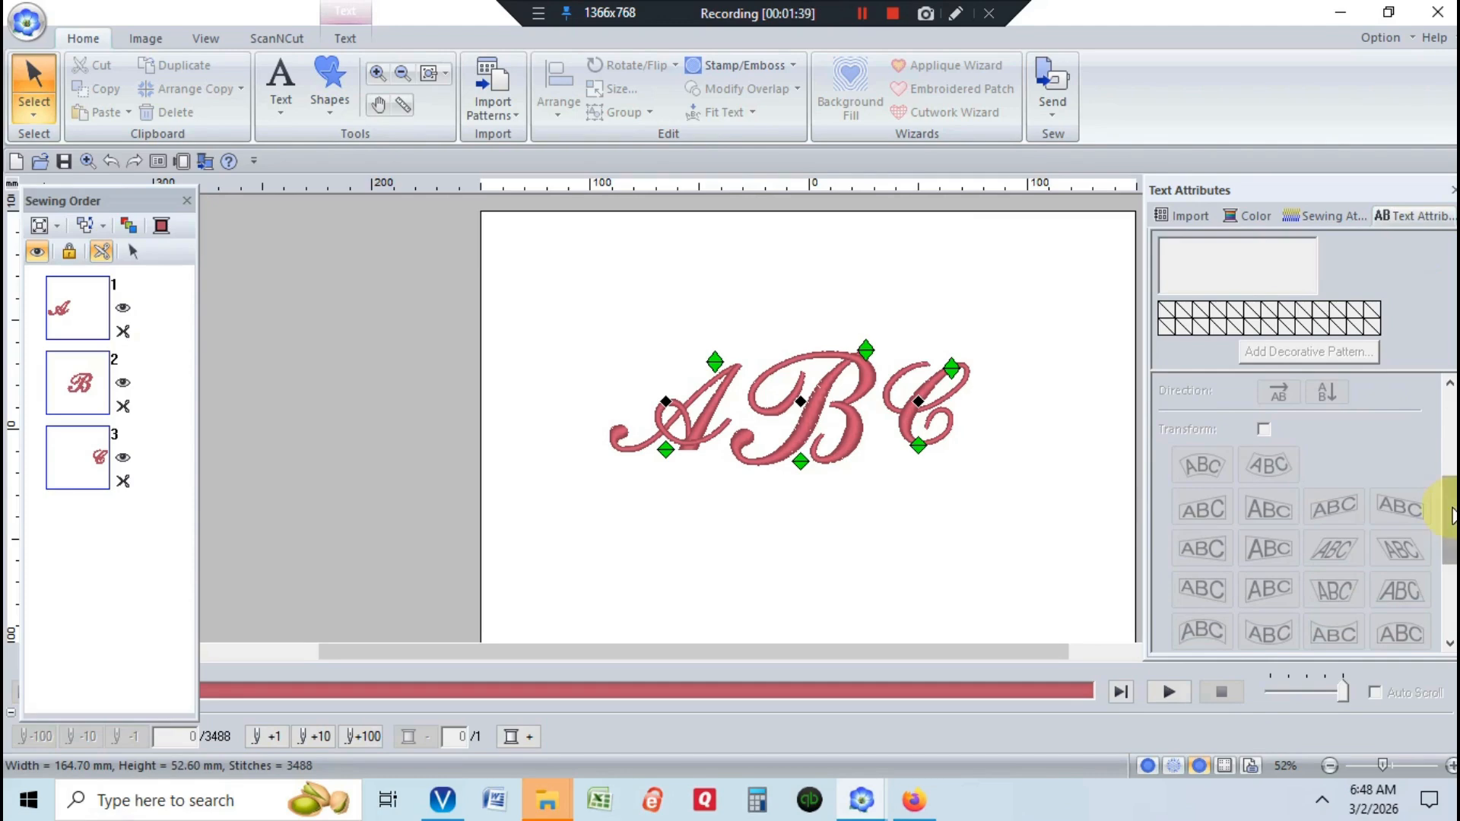
scroll(1449, 456, "up", 5)
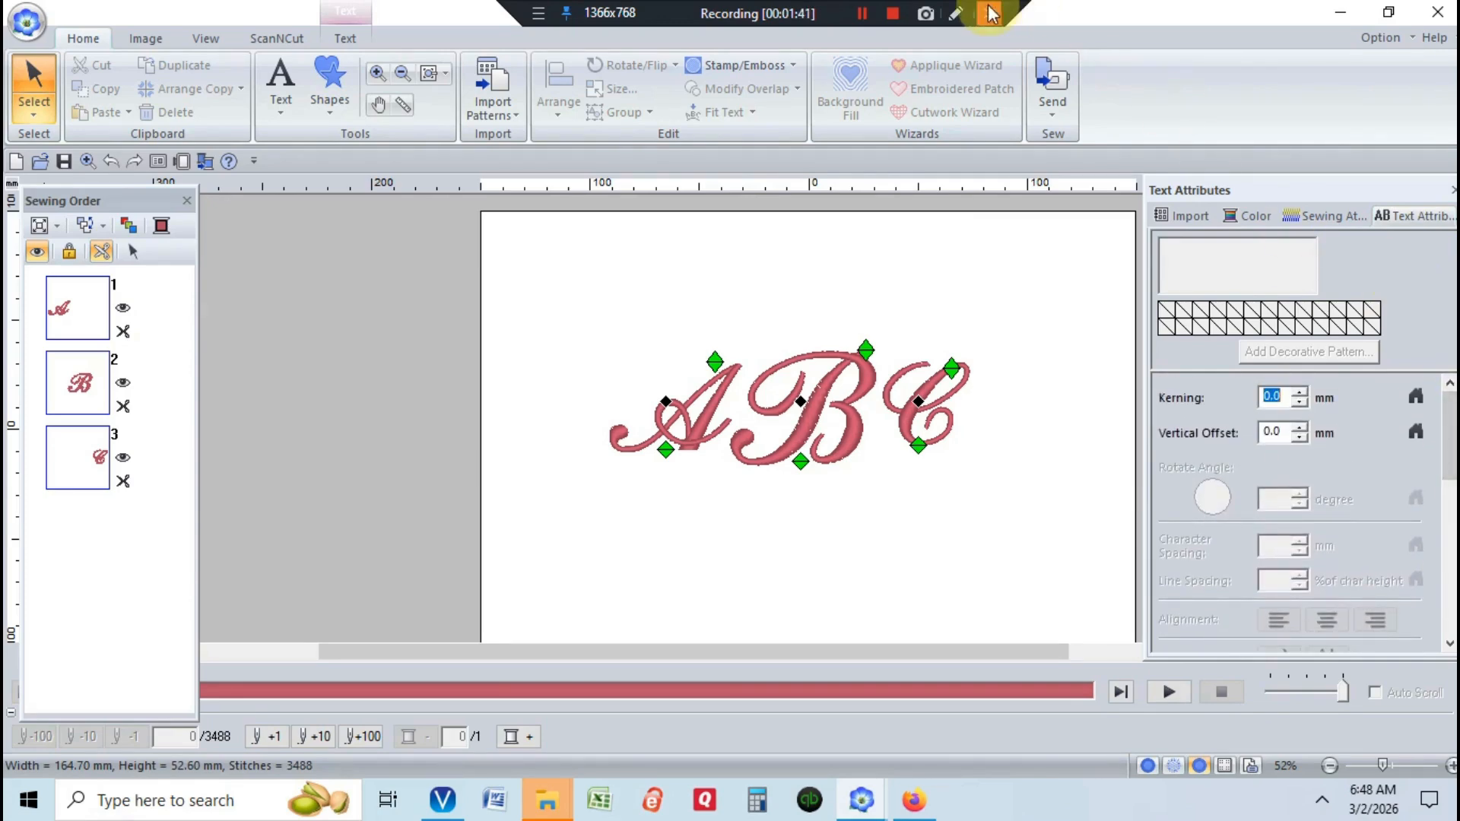
left_click(859, 14)
left_click(860, 14)
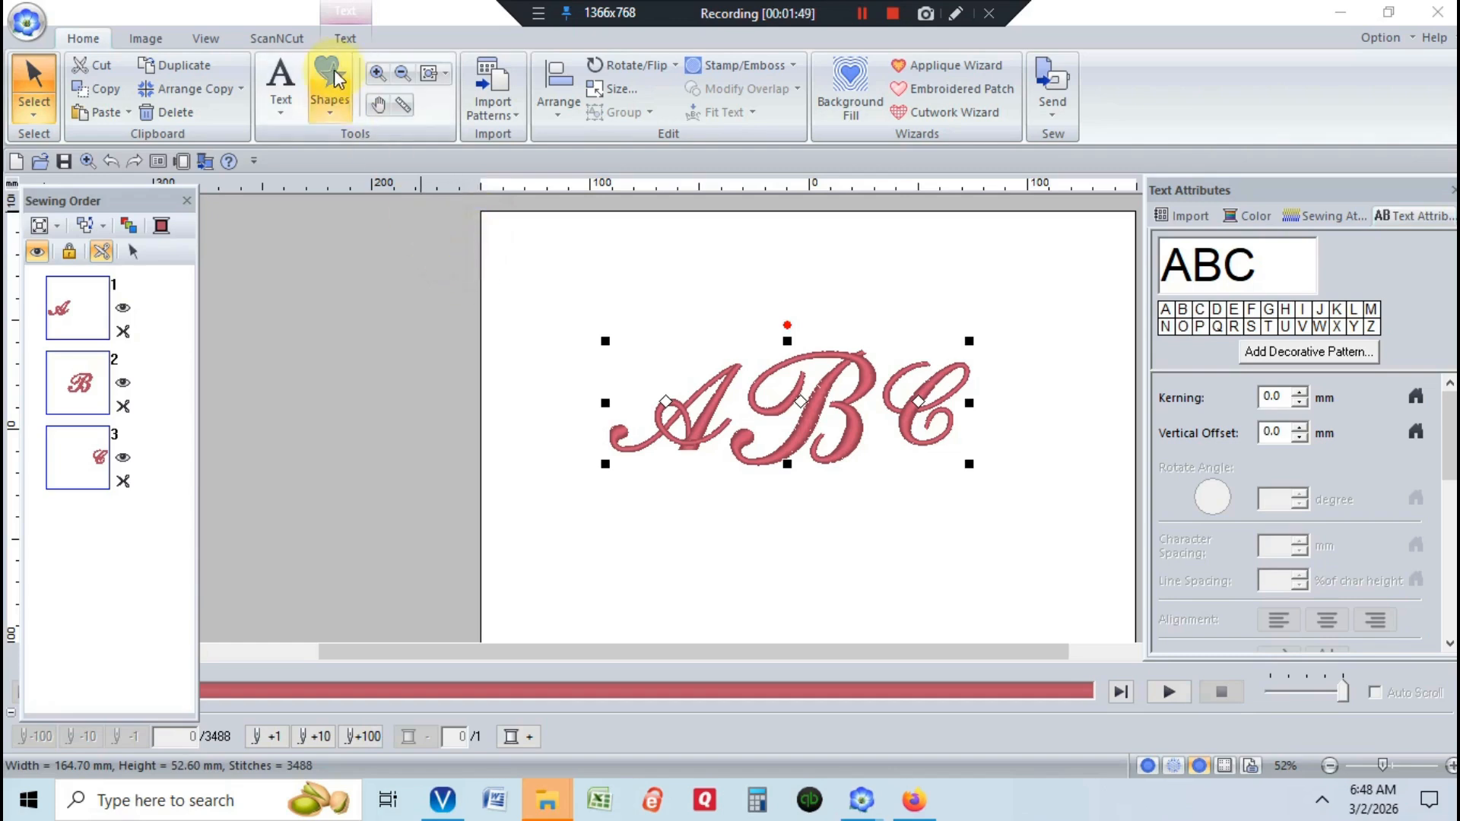
Import the floral heart Deco29.pes from the Design Library's Monogram Decoration category and enlarge it to about 160 mm wide
left_click(492, 99)
left_click(514, 154)
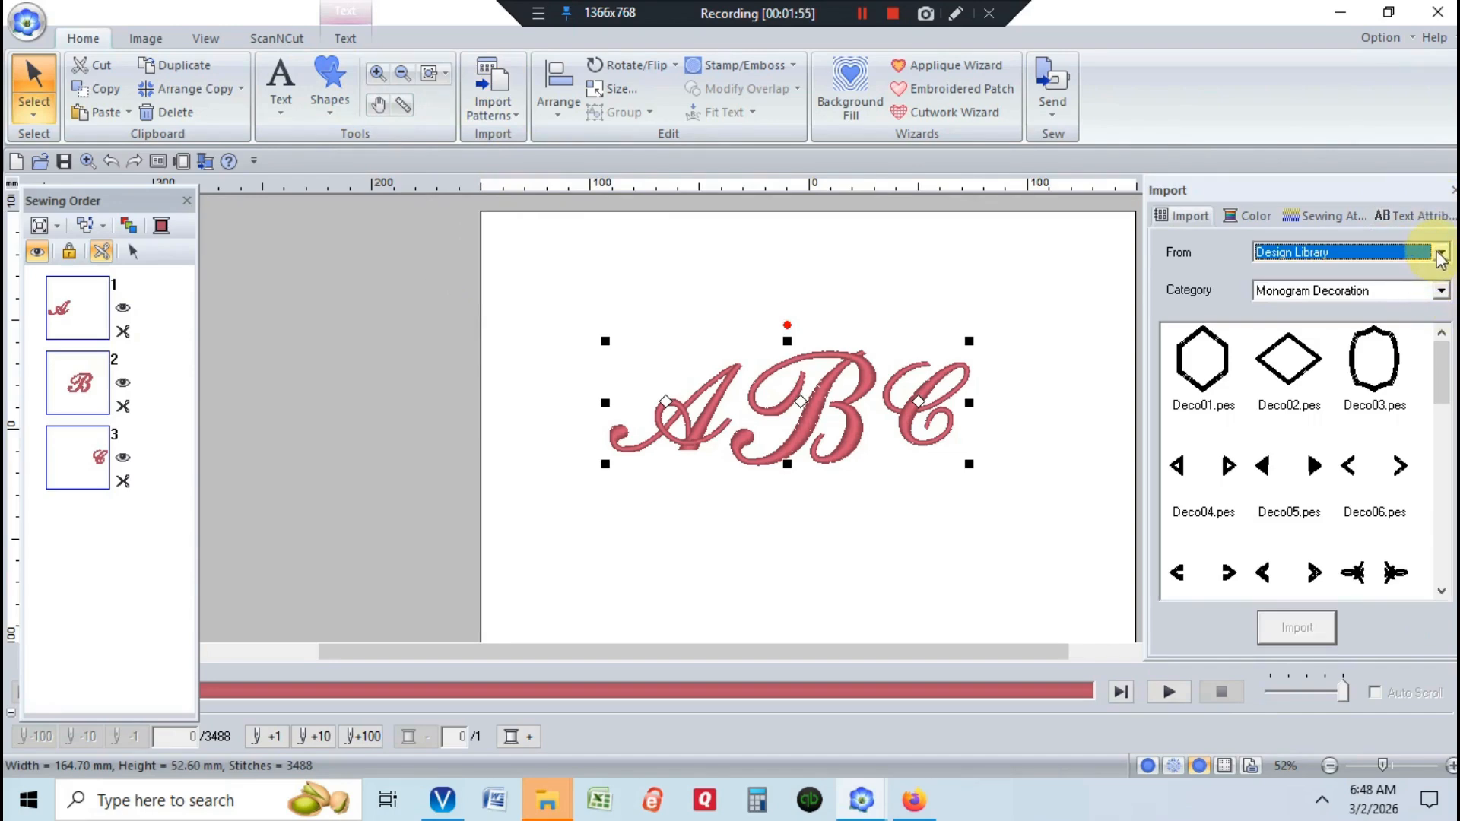
left_click(1440, 253)
left_click(1440, 253)
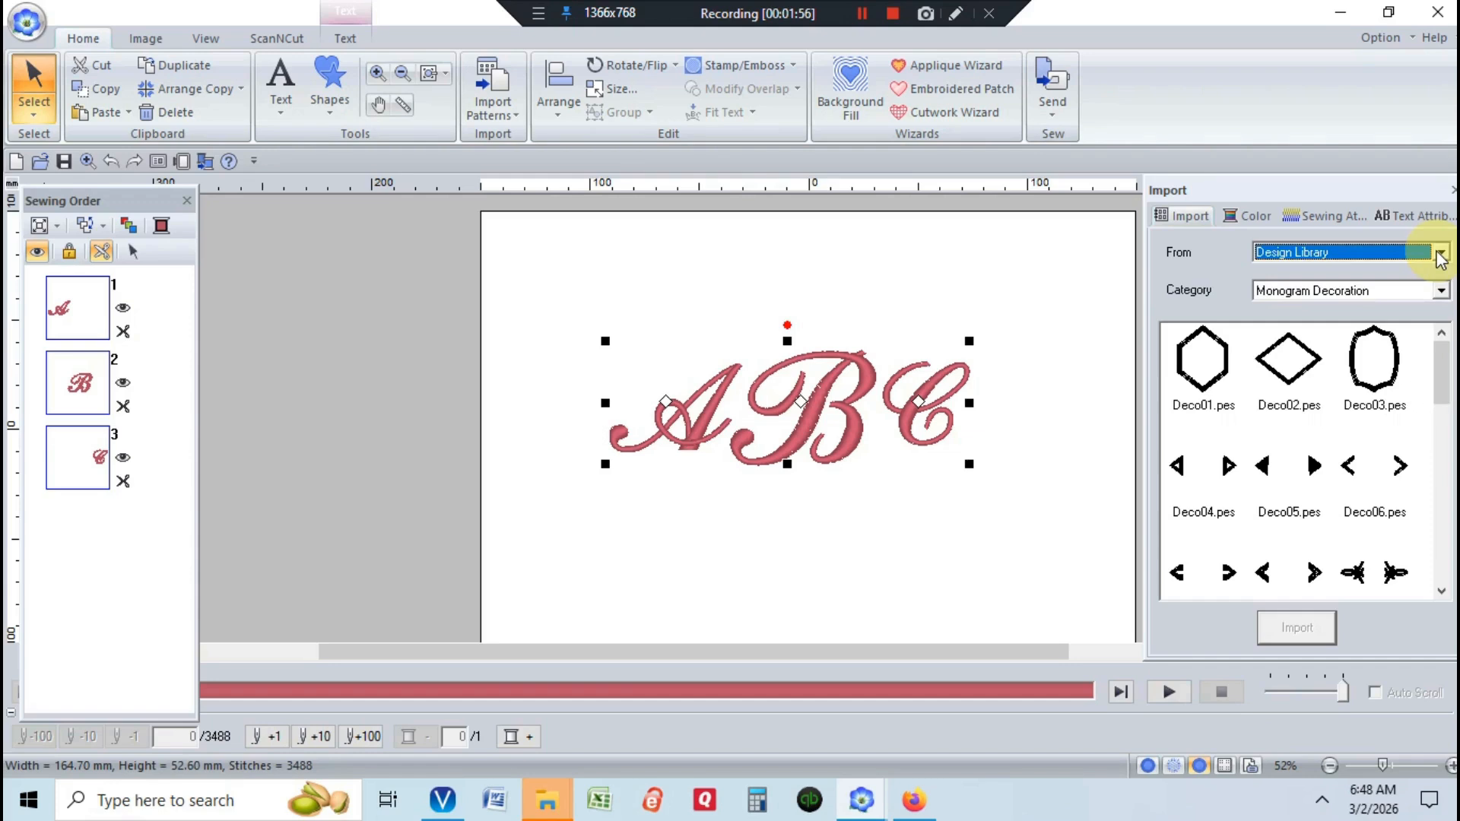
left_click(1441, 293)
left_click(1441, 293)
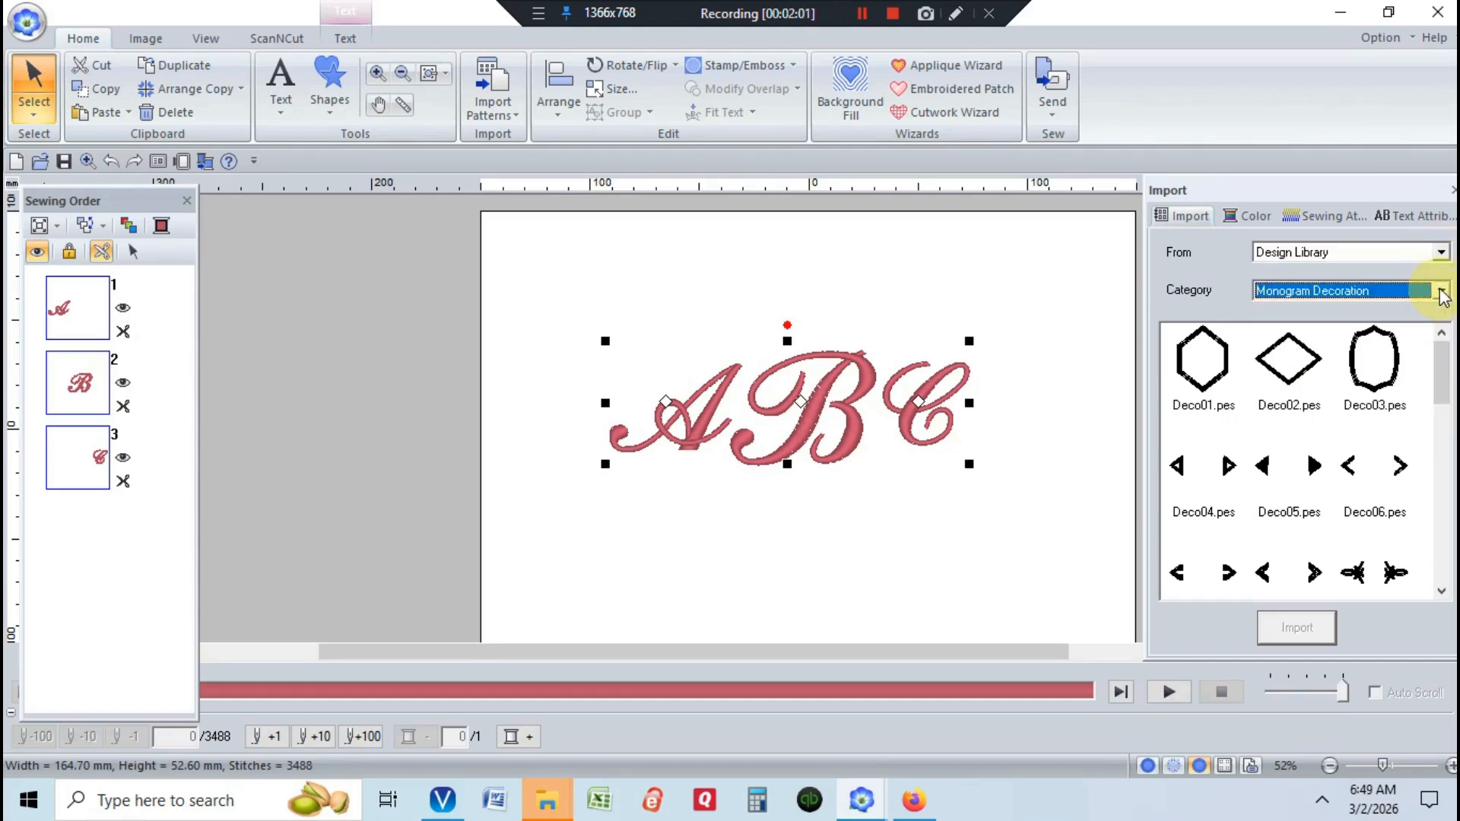
left_click_drag(1448, 374, 1454, 567)
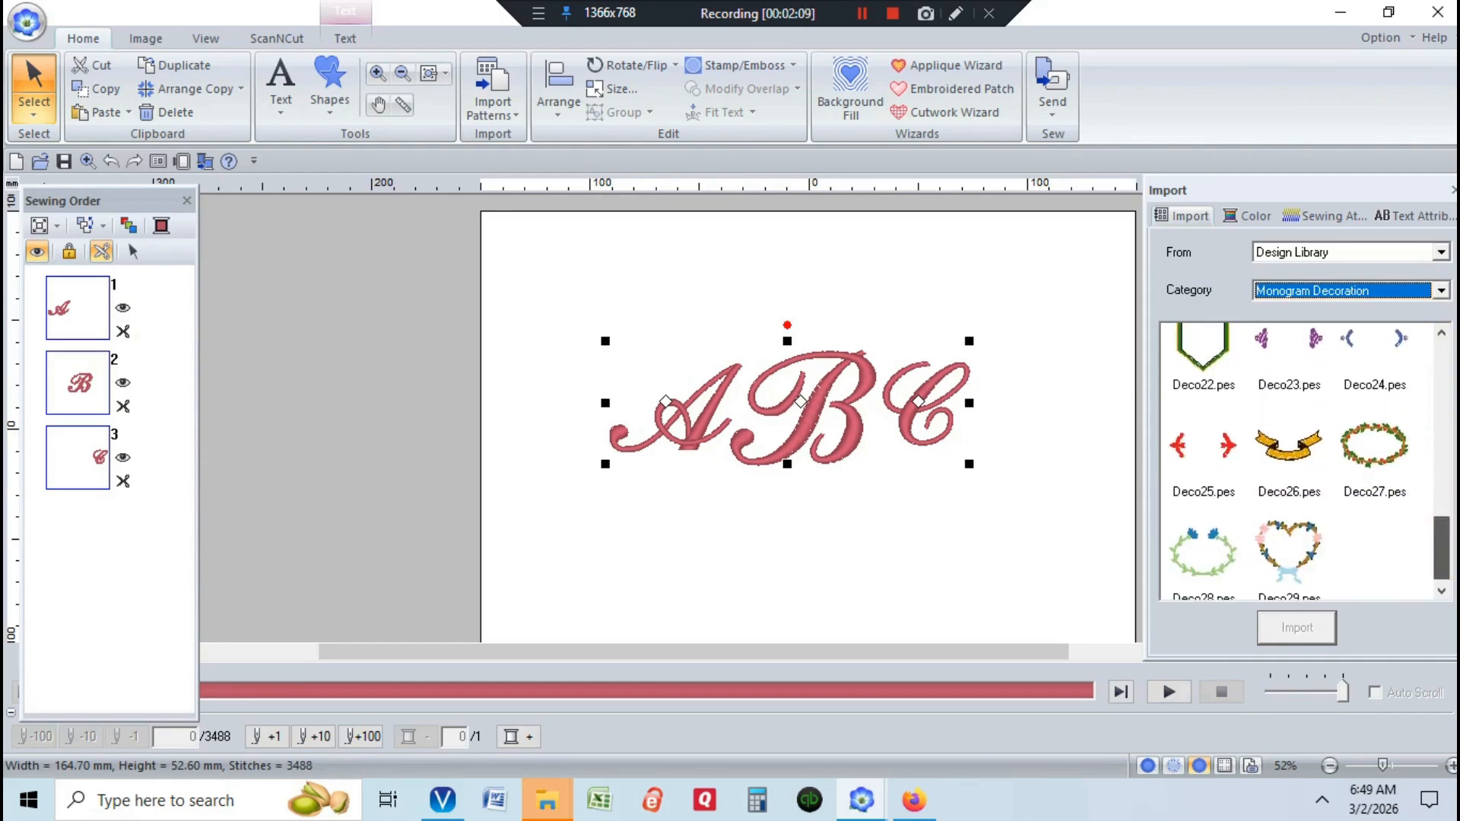
left_click(1304, 555)
left_click(1279, 631)
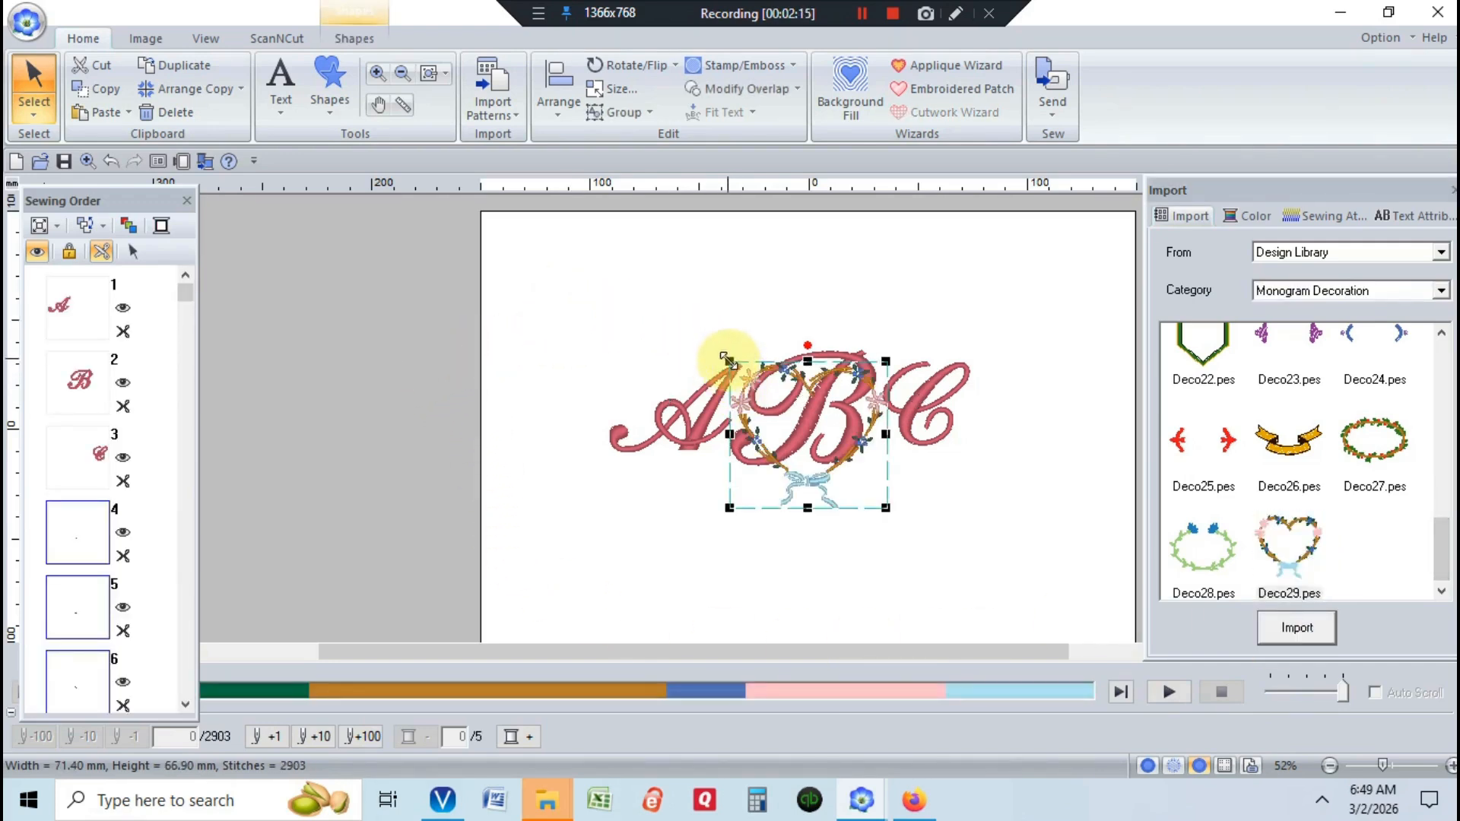
left_click_drag(727, 359, 867, 523)
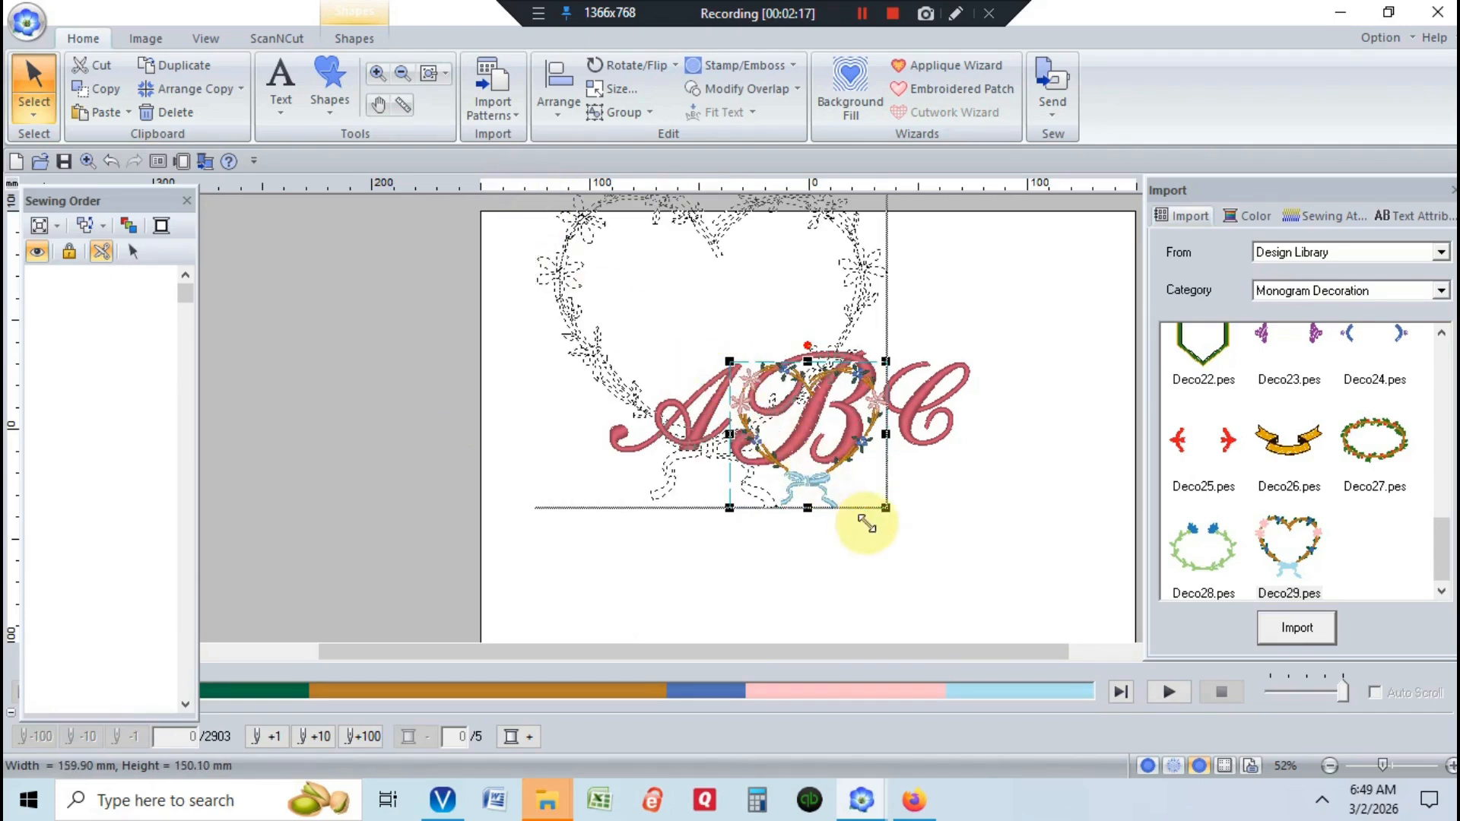
Shrink the ABC monogram to about 119 mm wide and move it inside the floral heart
left_click(934, 428)
left_click_drag(969, 341, 918, 374)
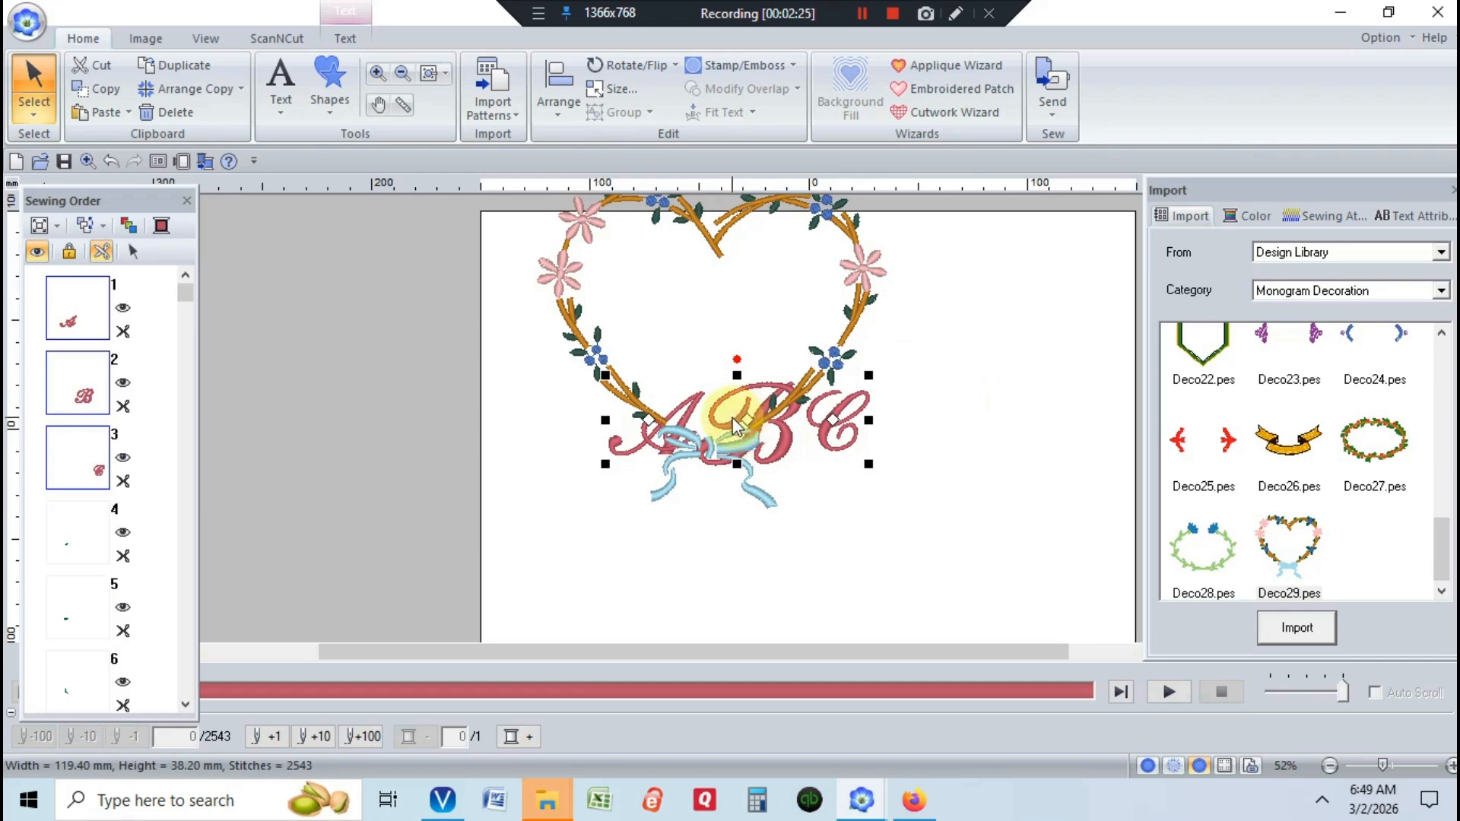
left_click_drag(736, 426, 693, 312)
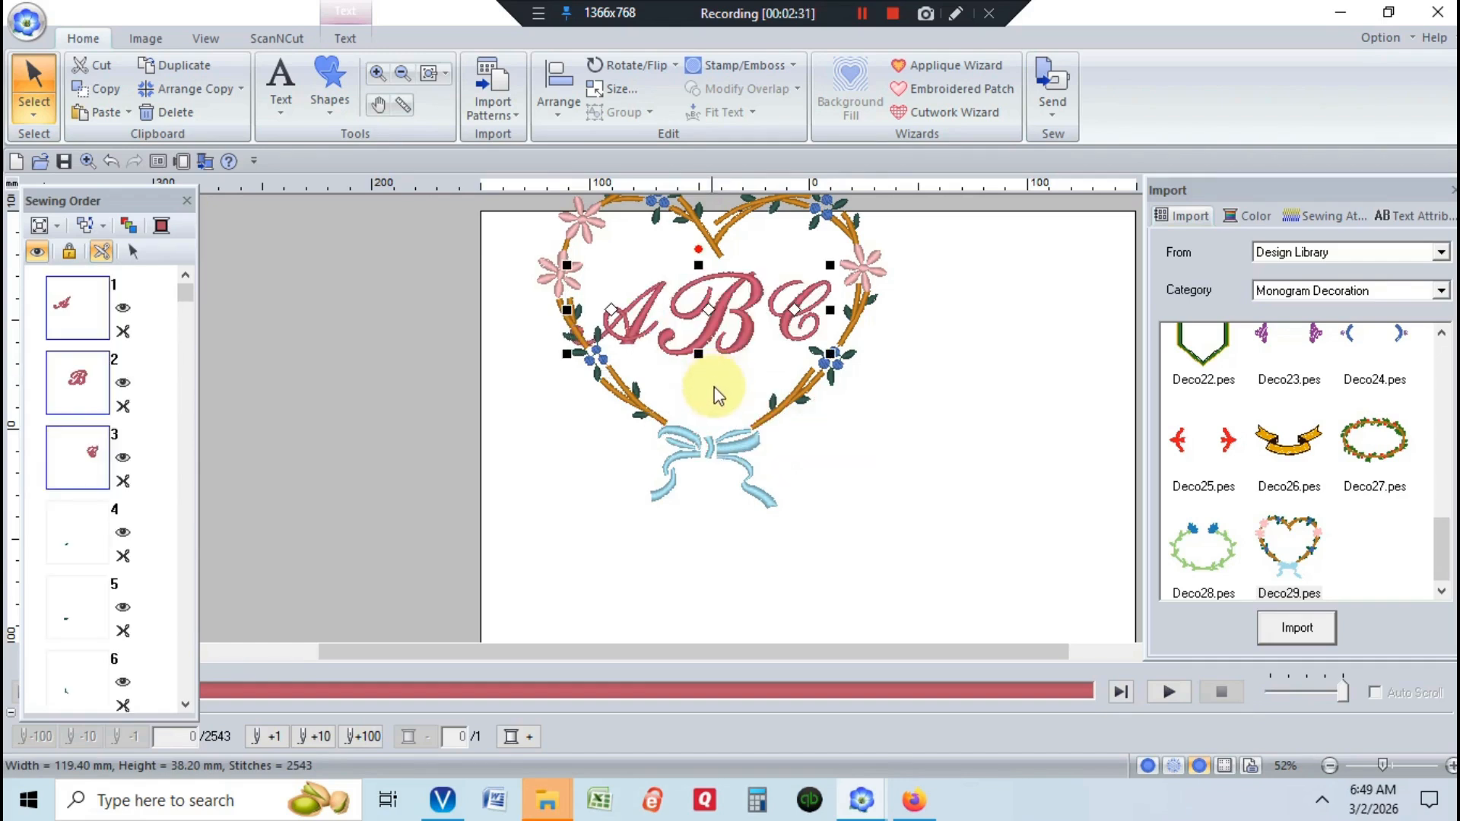
Select the floral heart together with the ABC monogram and move both down so they sit fully on the page
left_click(871, 522)
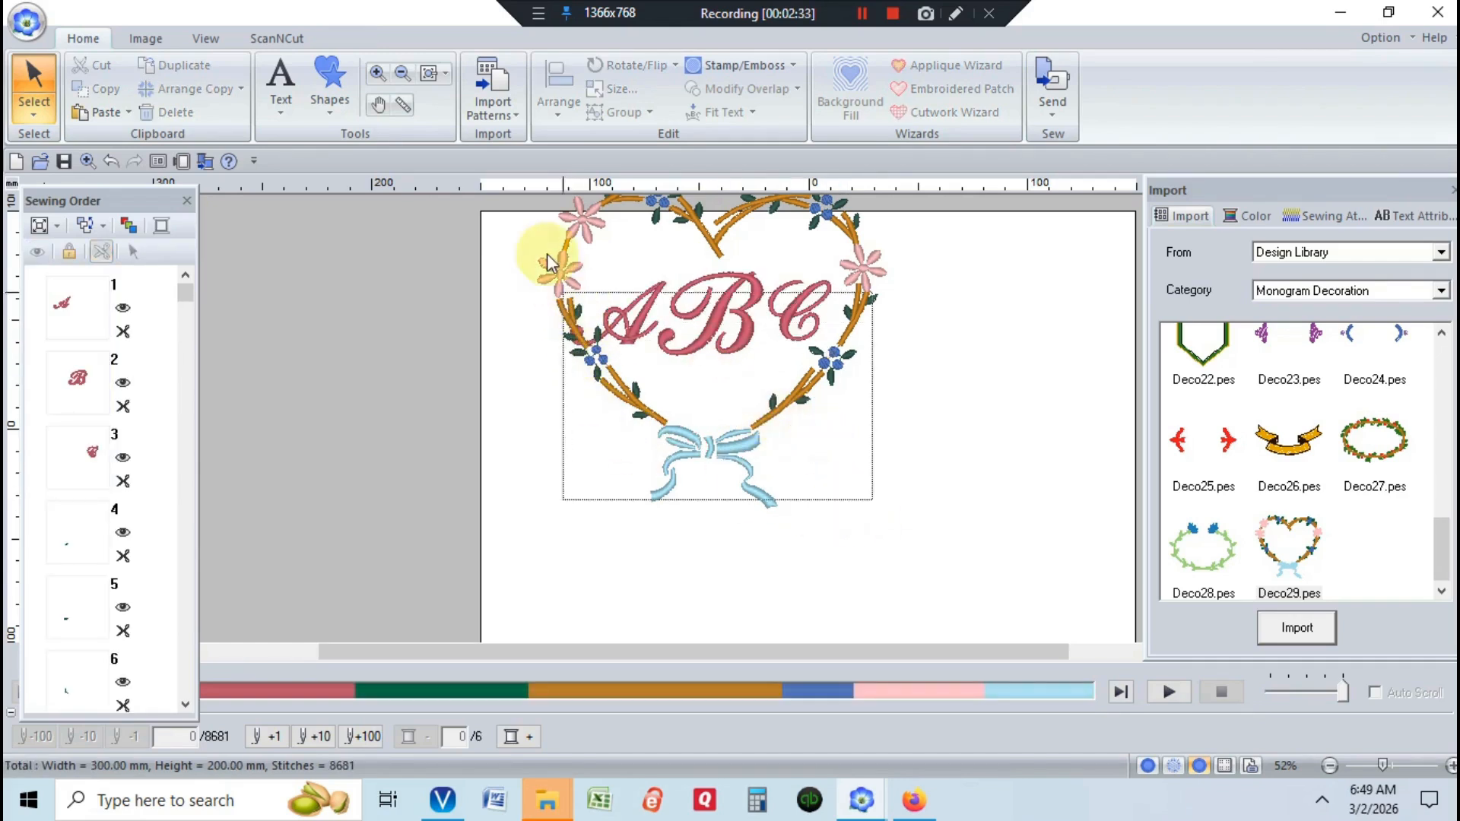
left_click(590, 255)
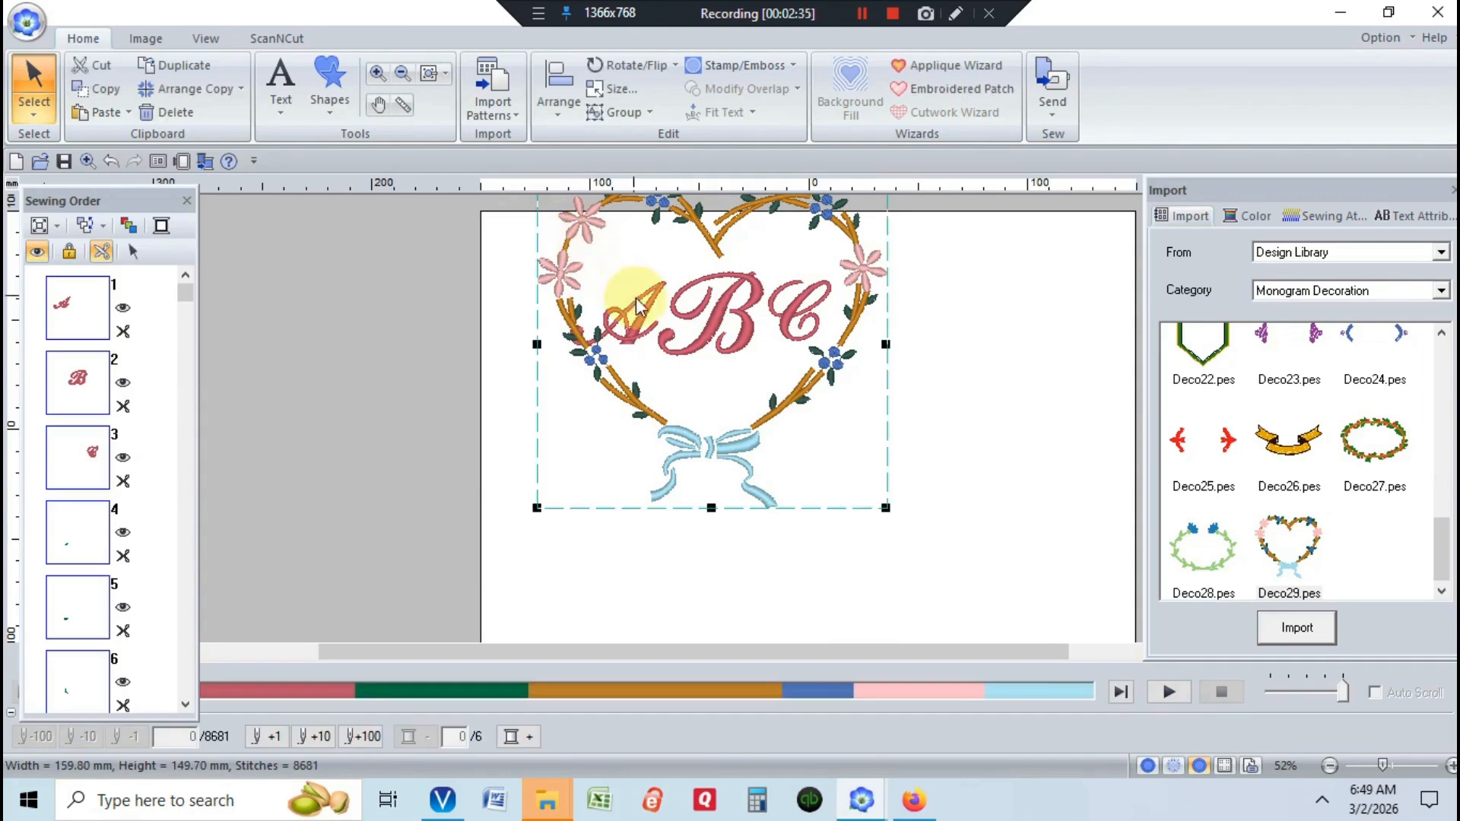
left_click_drag(633, 303, 464, 491)
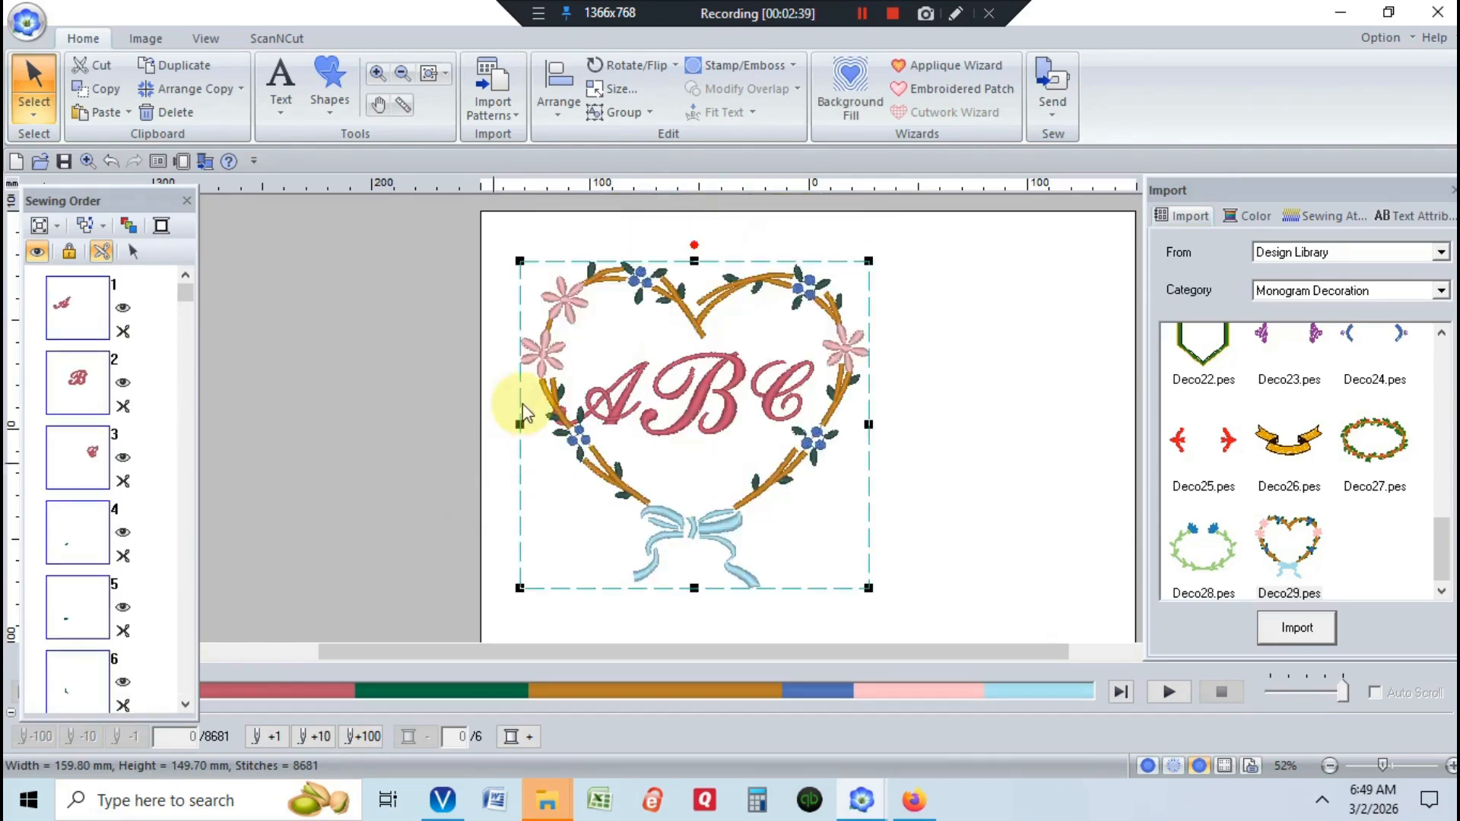
Change the region stitch type of the ABC script monogram inside the heart to Prog. Fill Stitch
left_click(861, 13)
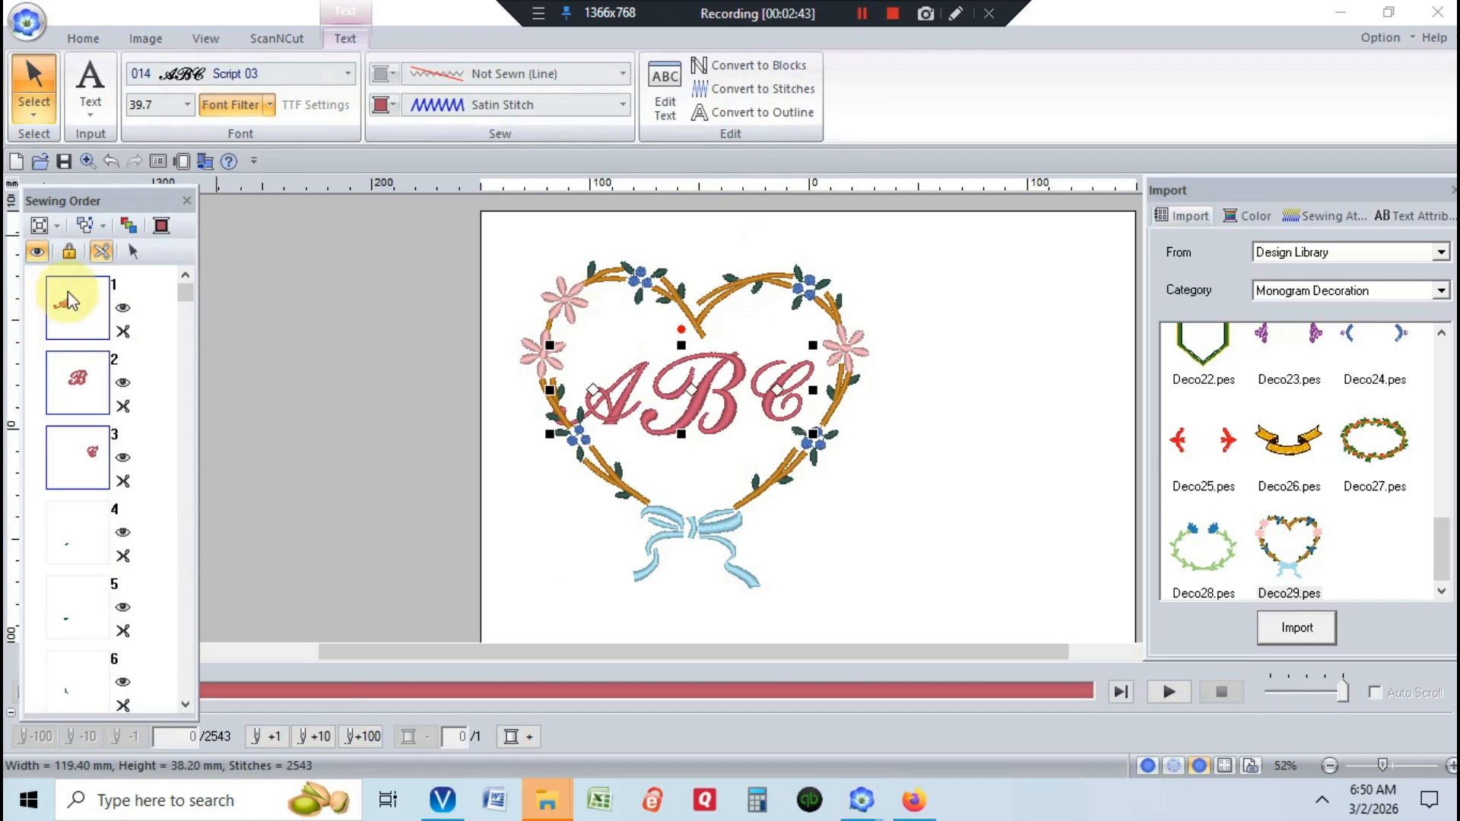
left_click(624, 107)
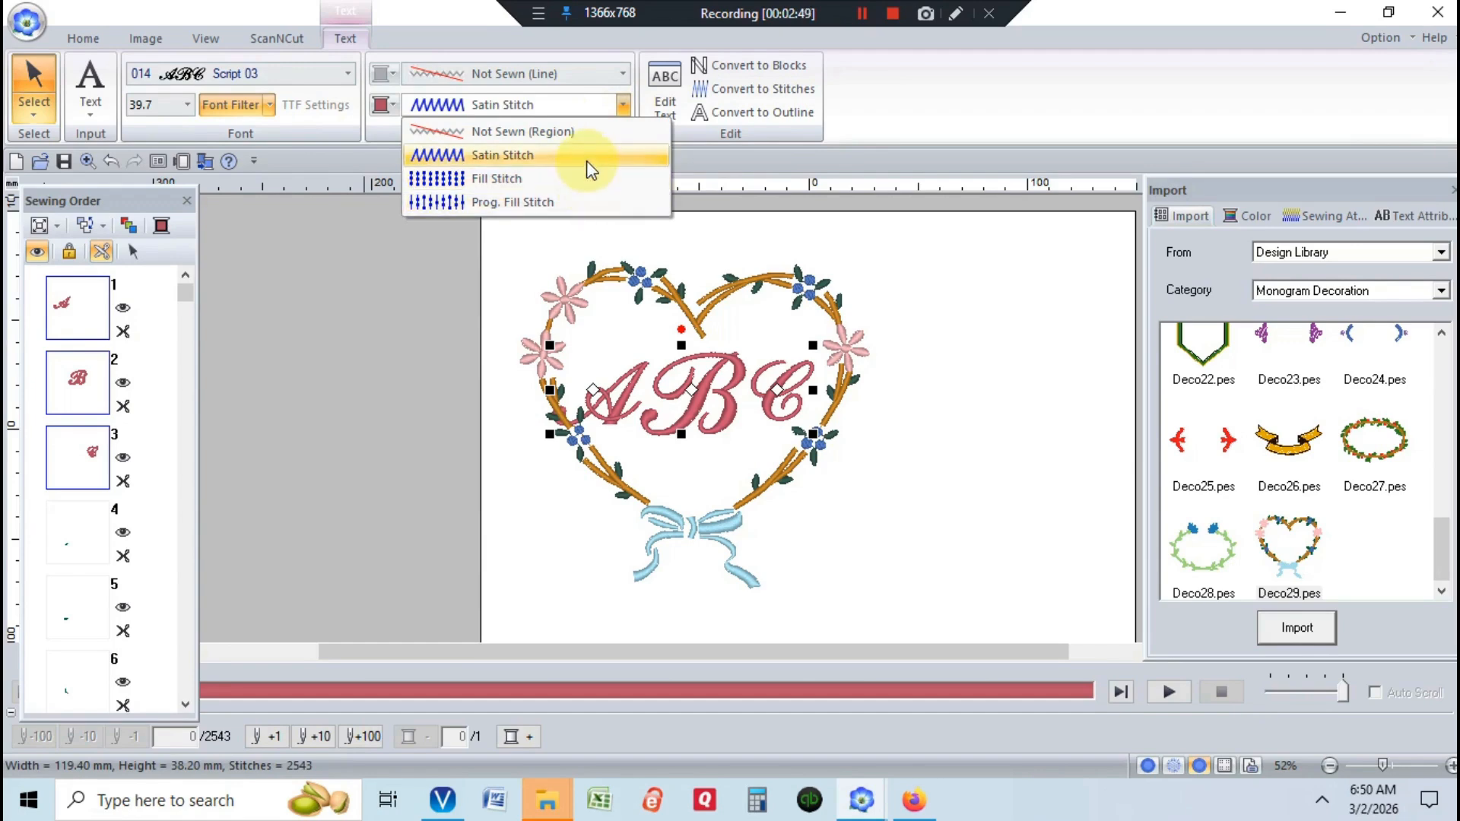
left_click(564, 201)
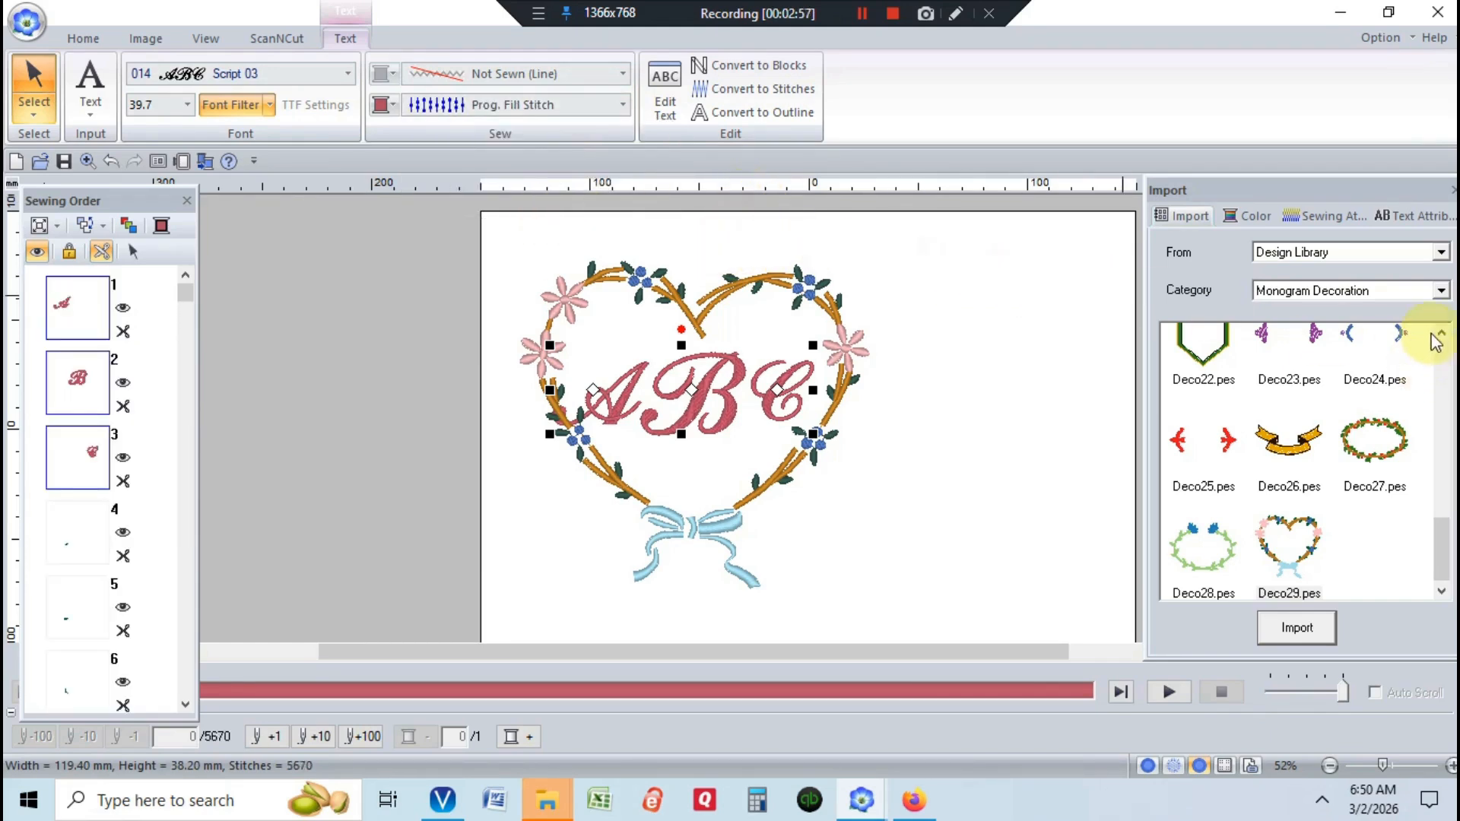
Review the ABC monogram's sewing attributes, the available programmable fill patterns and the text attributes
left_click(1327, 215)
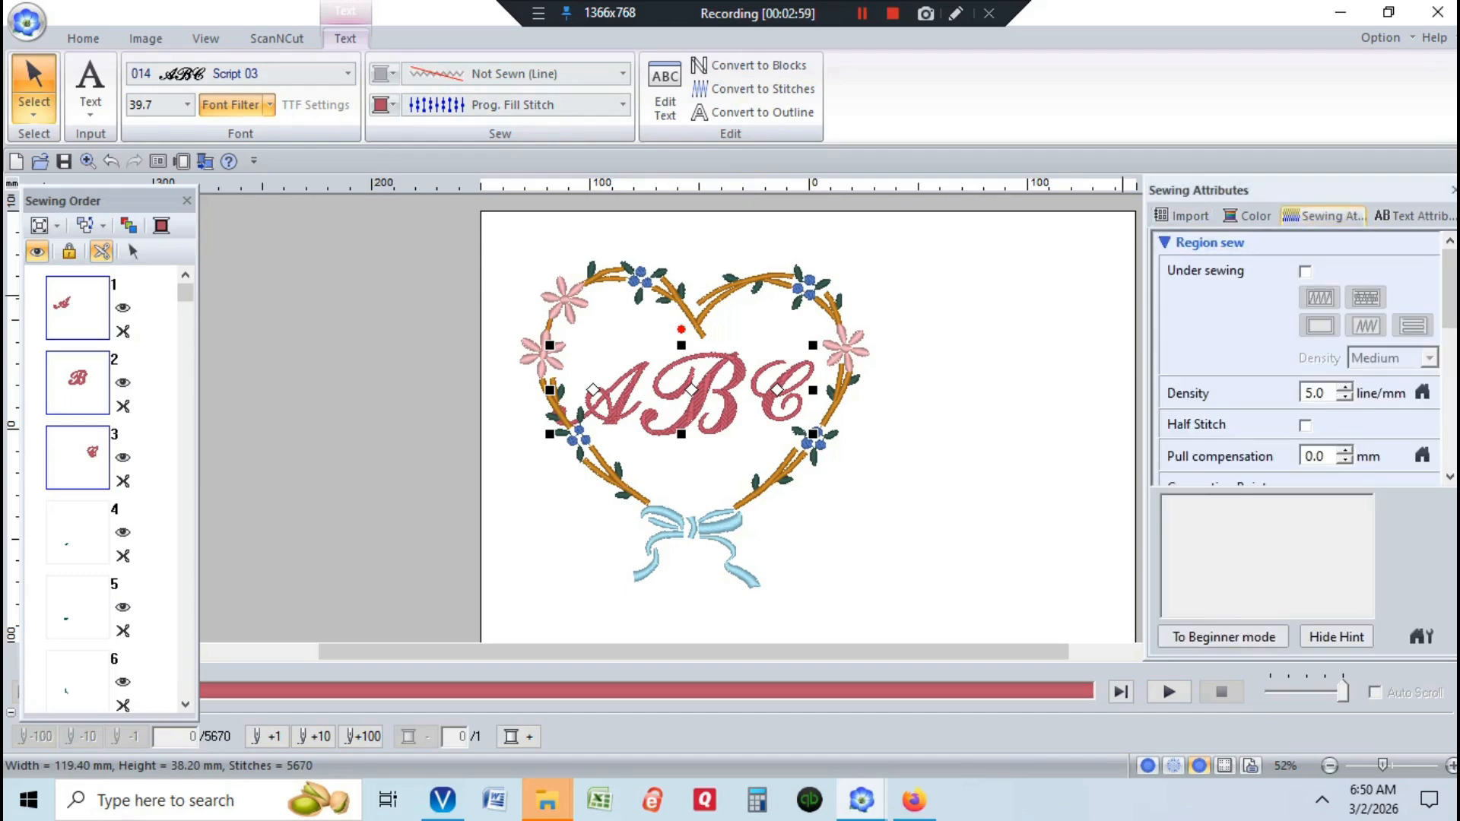
scroll(1451, 326, "down", 5)
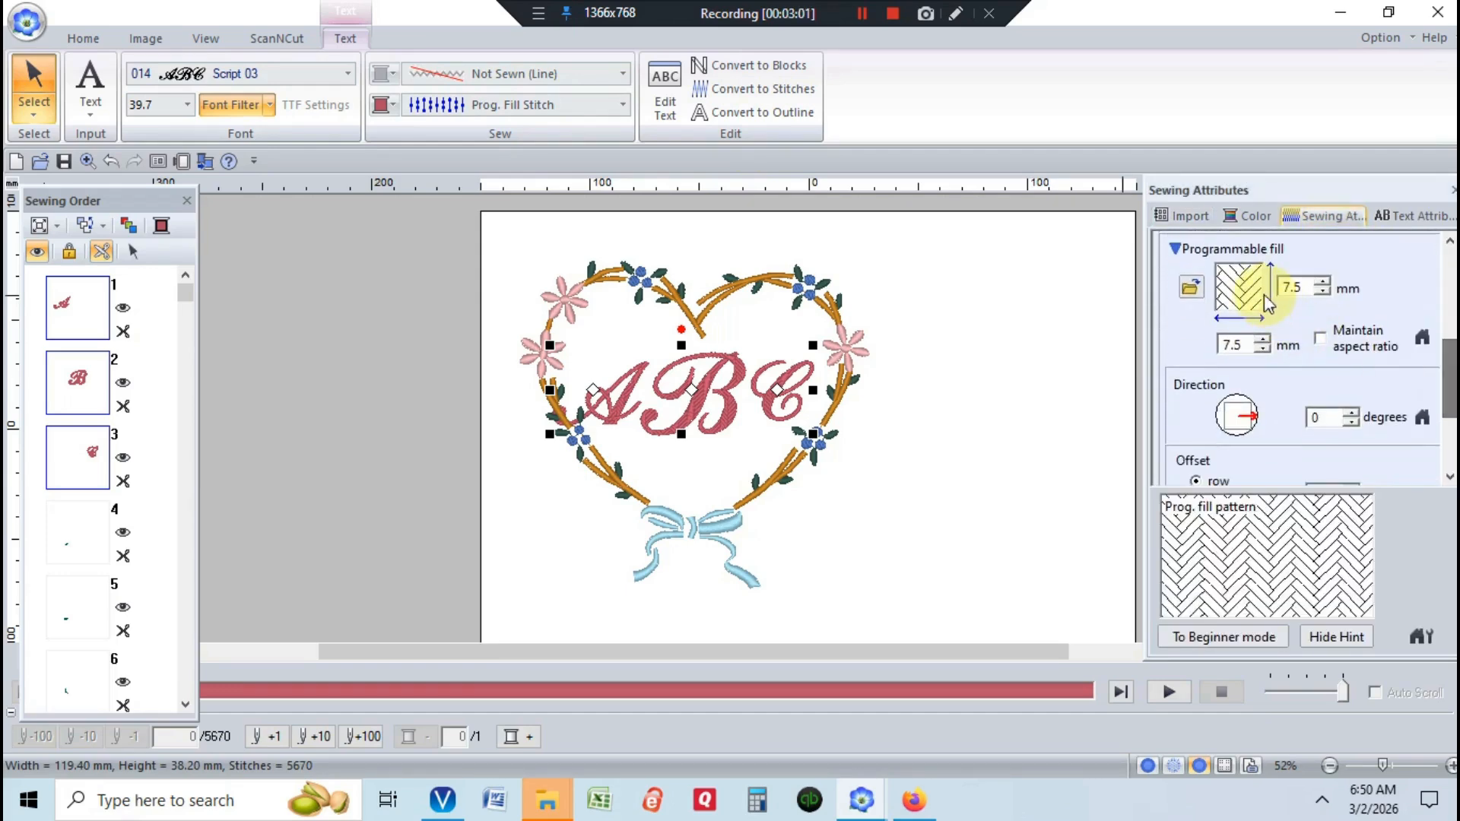
left_click(1251, 303)
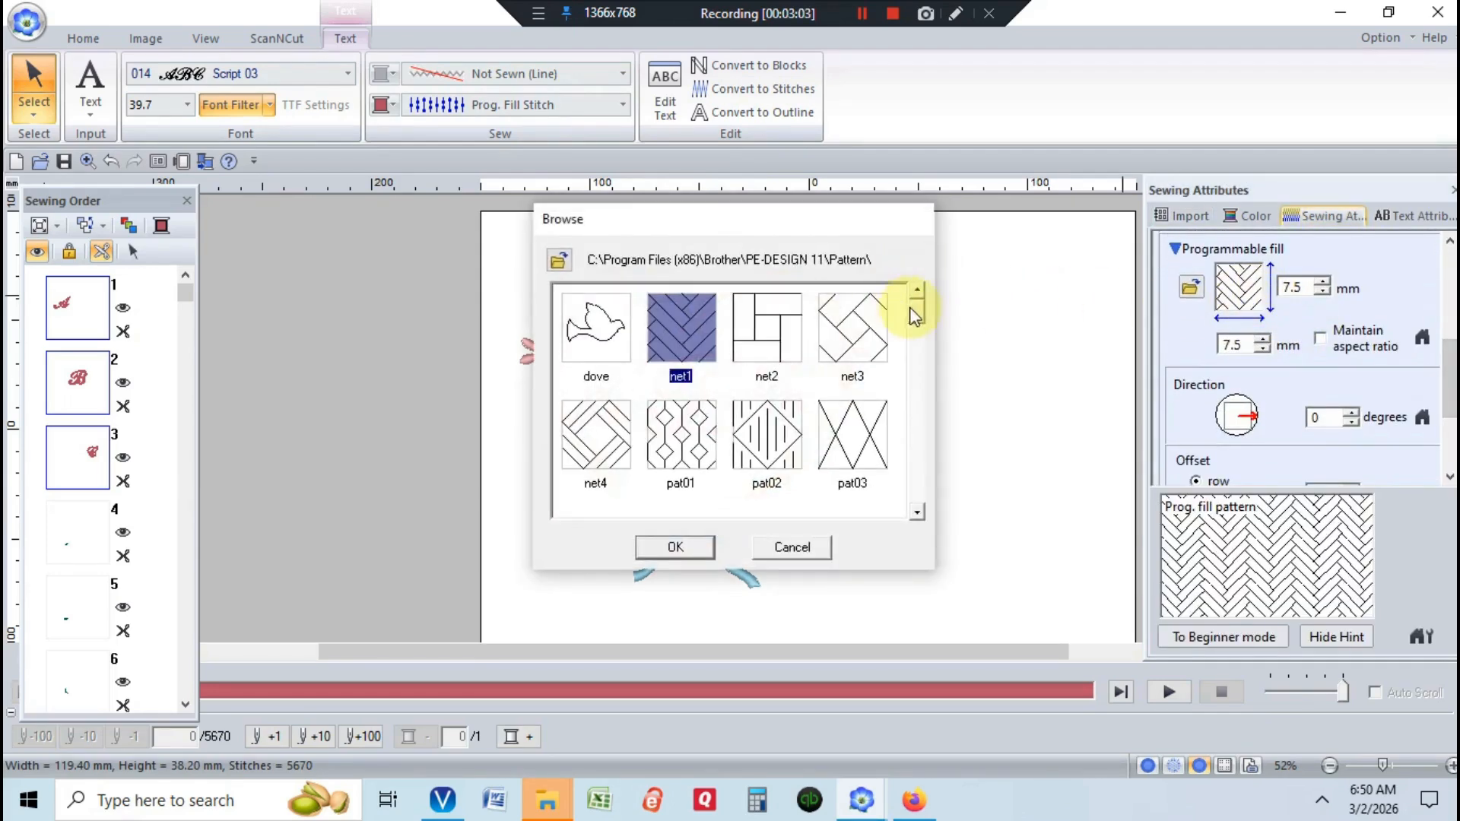
left_click_drag(928, 327, 928, 335)
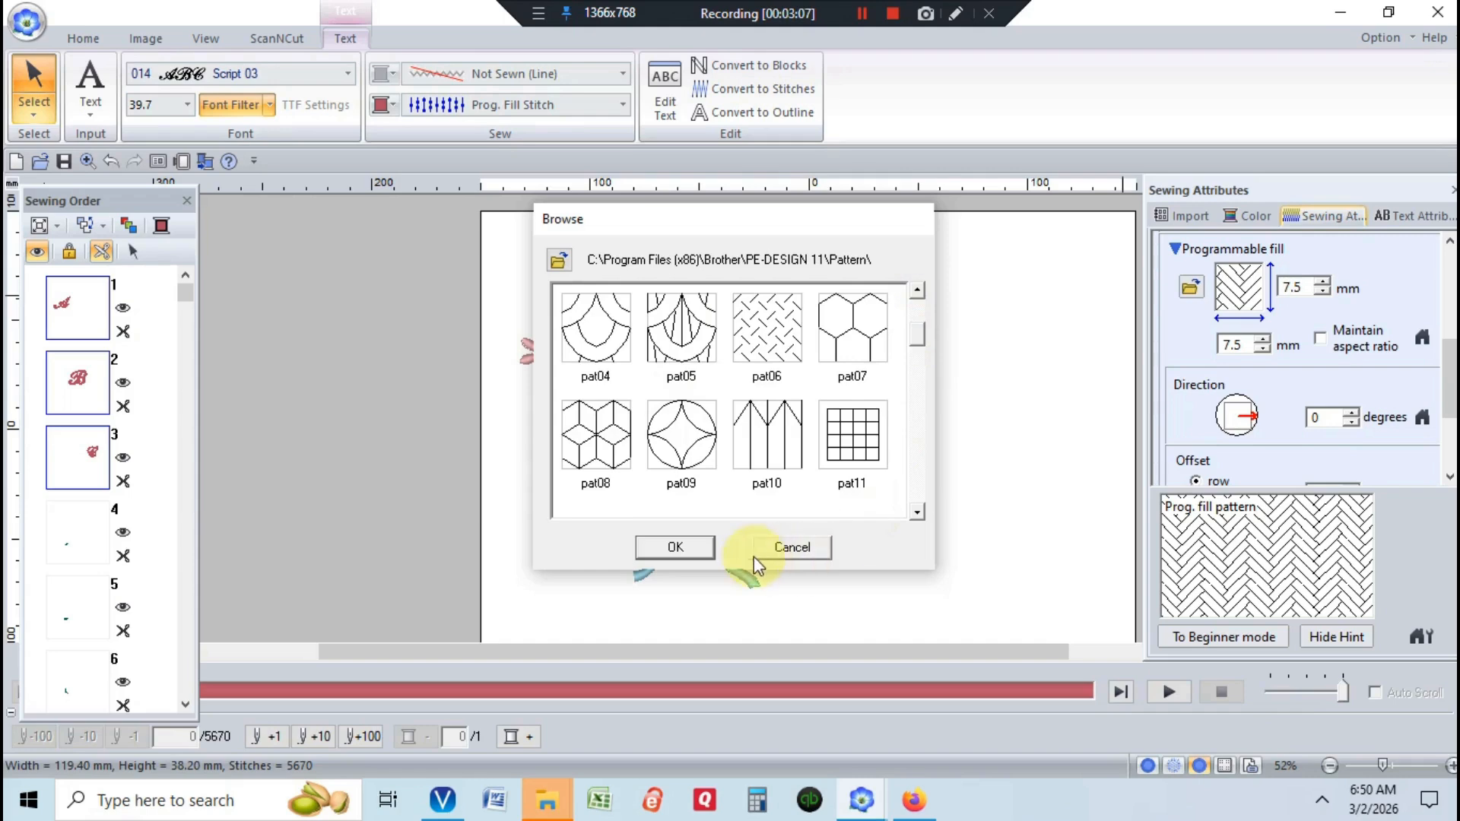
left_click(794, 549)
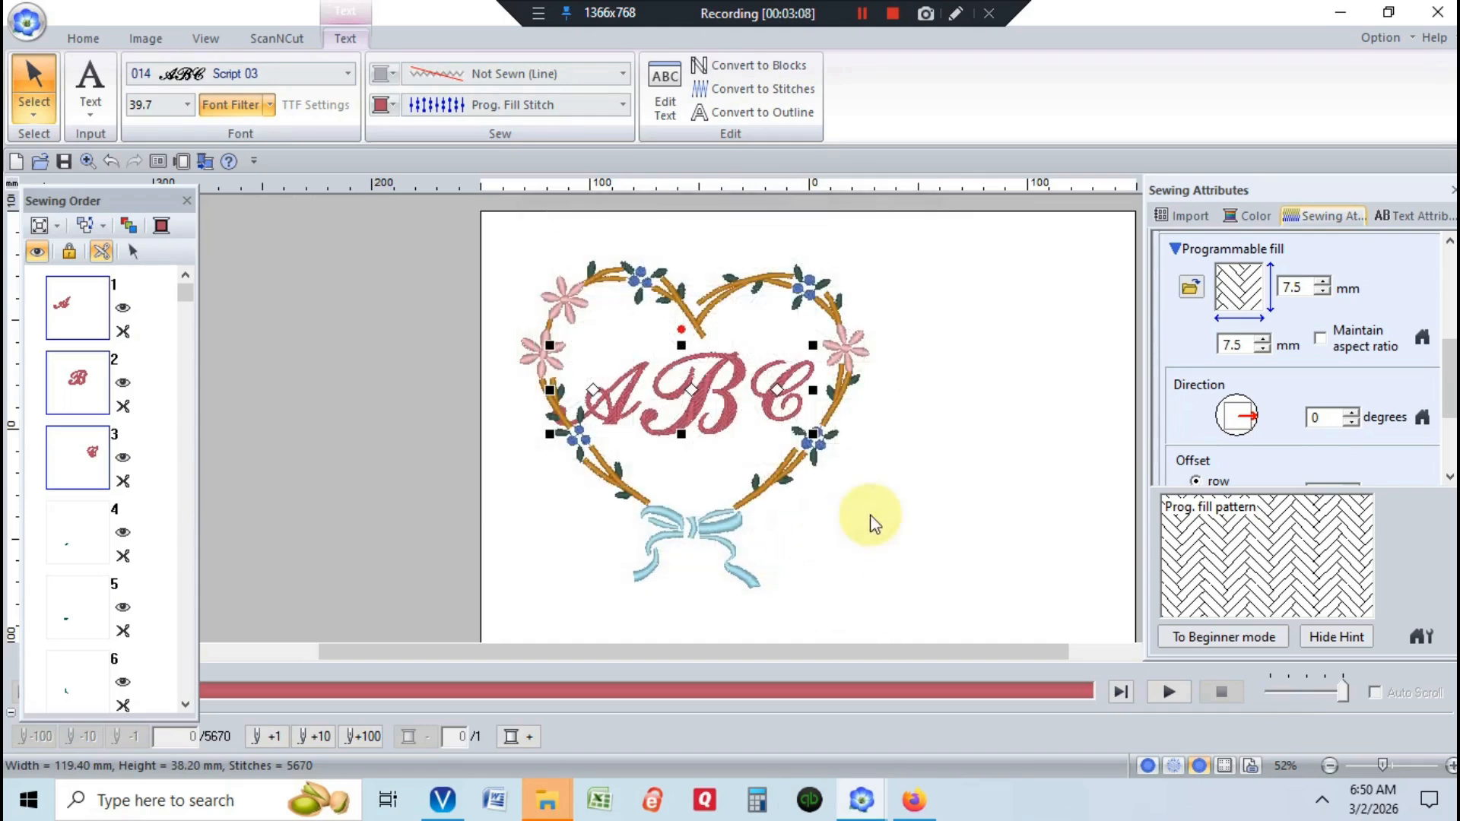
left_click(1404, 217)
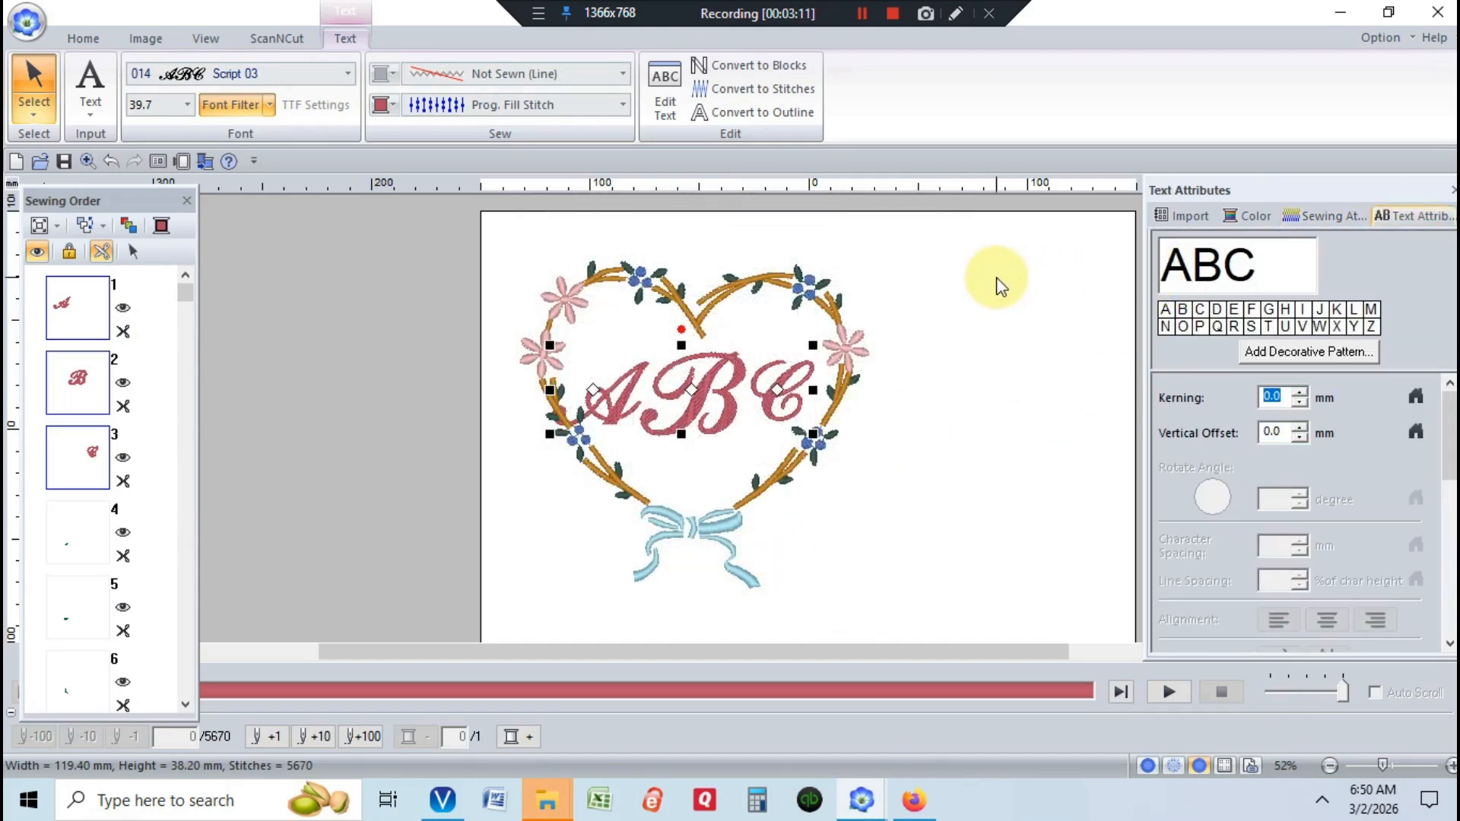
left_click(1326, 219)
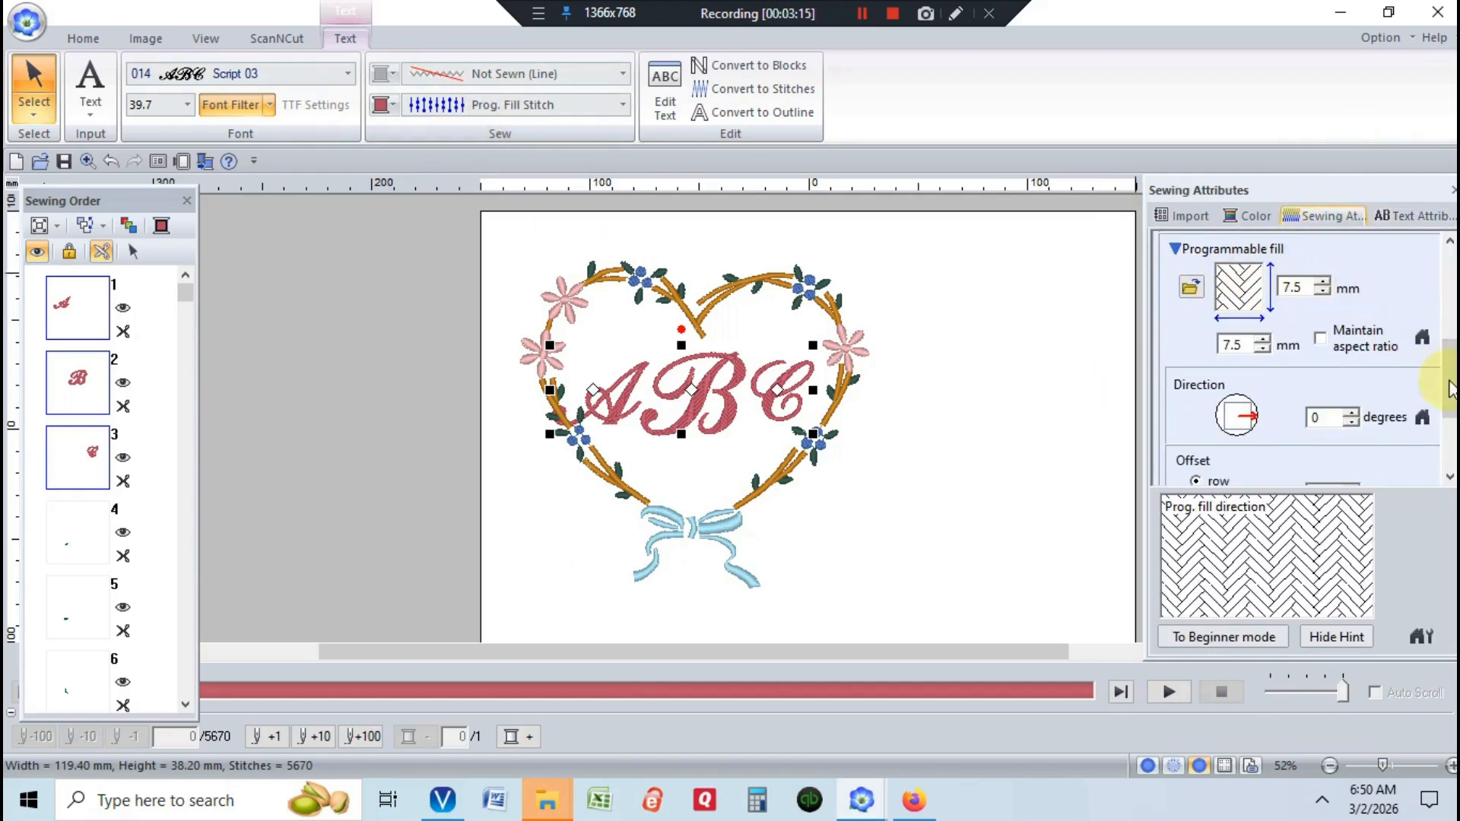
left_click_drag(1449, 391, 1438, 285)
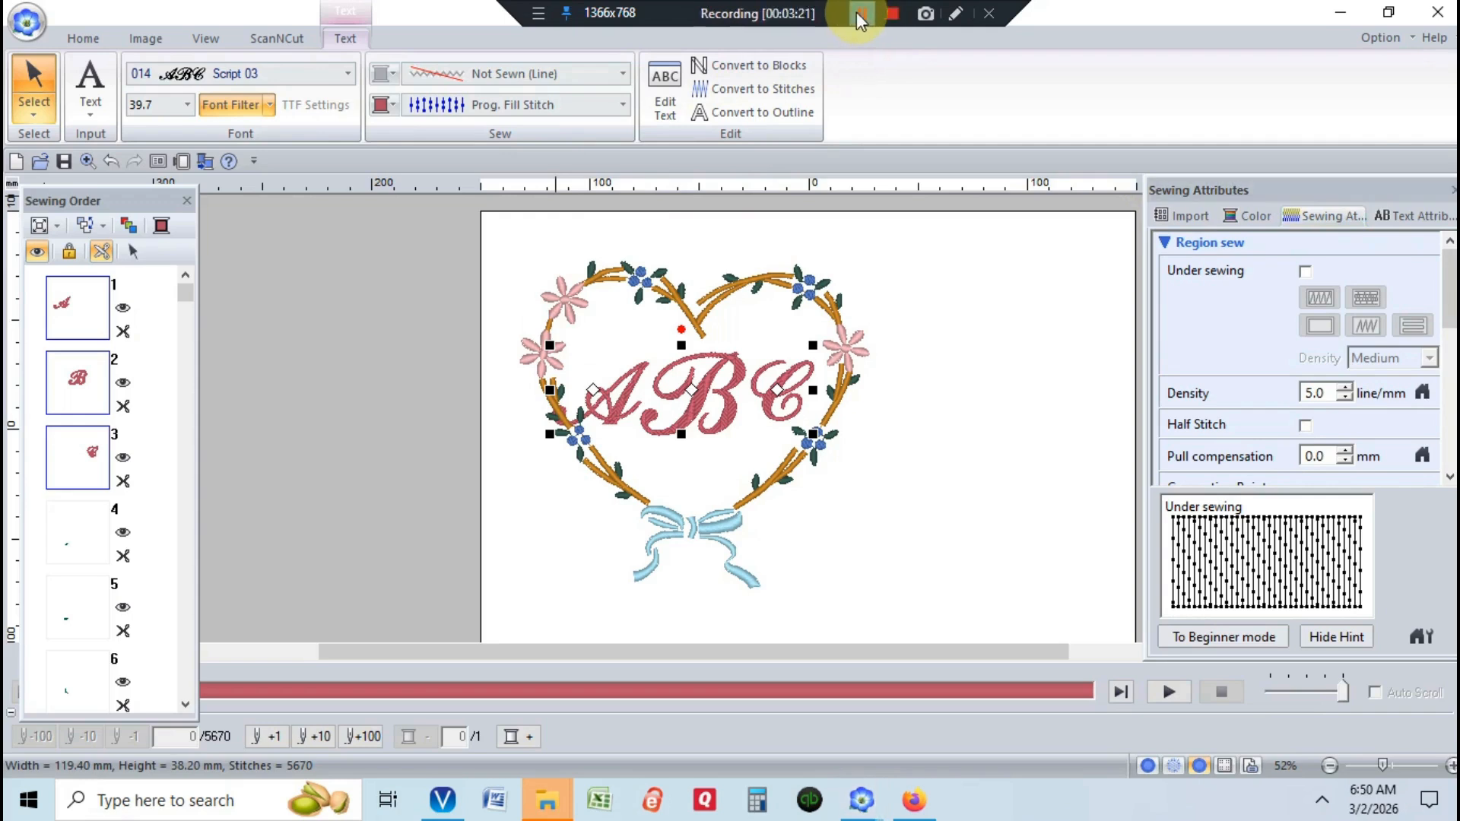
Import the sample monogram design TM_Sample01.pes from the Text source's Monogram category
left_click(85, 40)
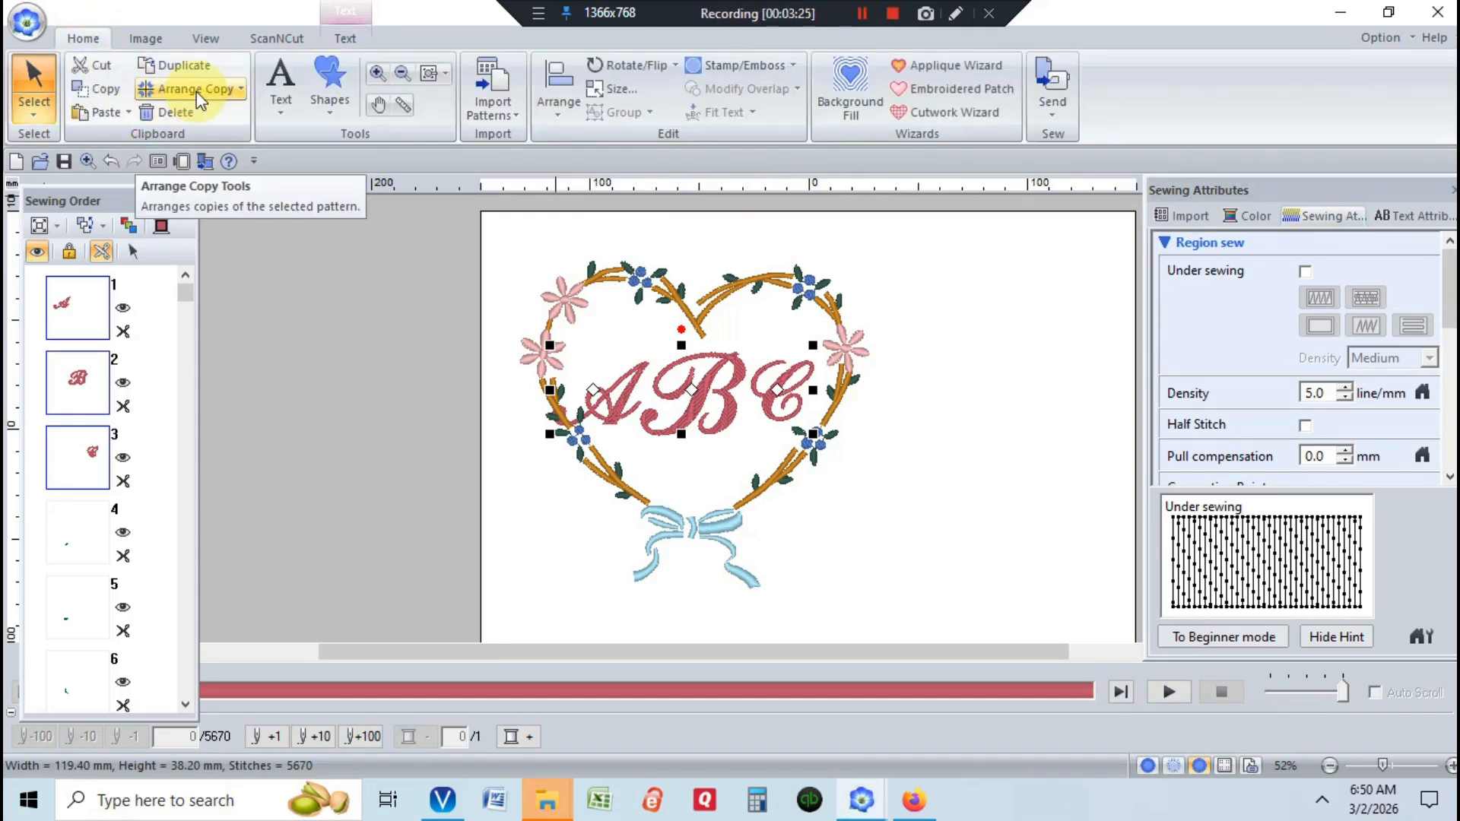
left_click(490, 97)
left_click(504, 158)
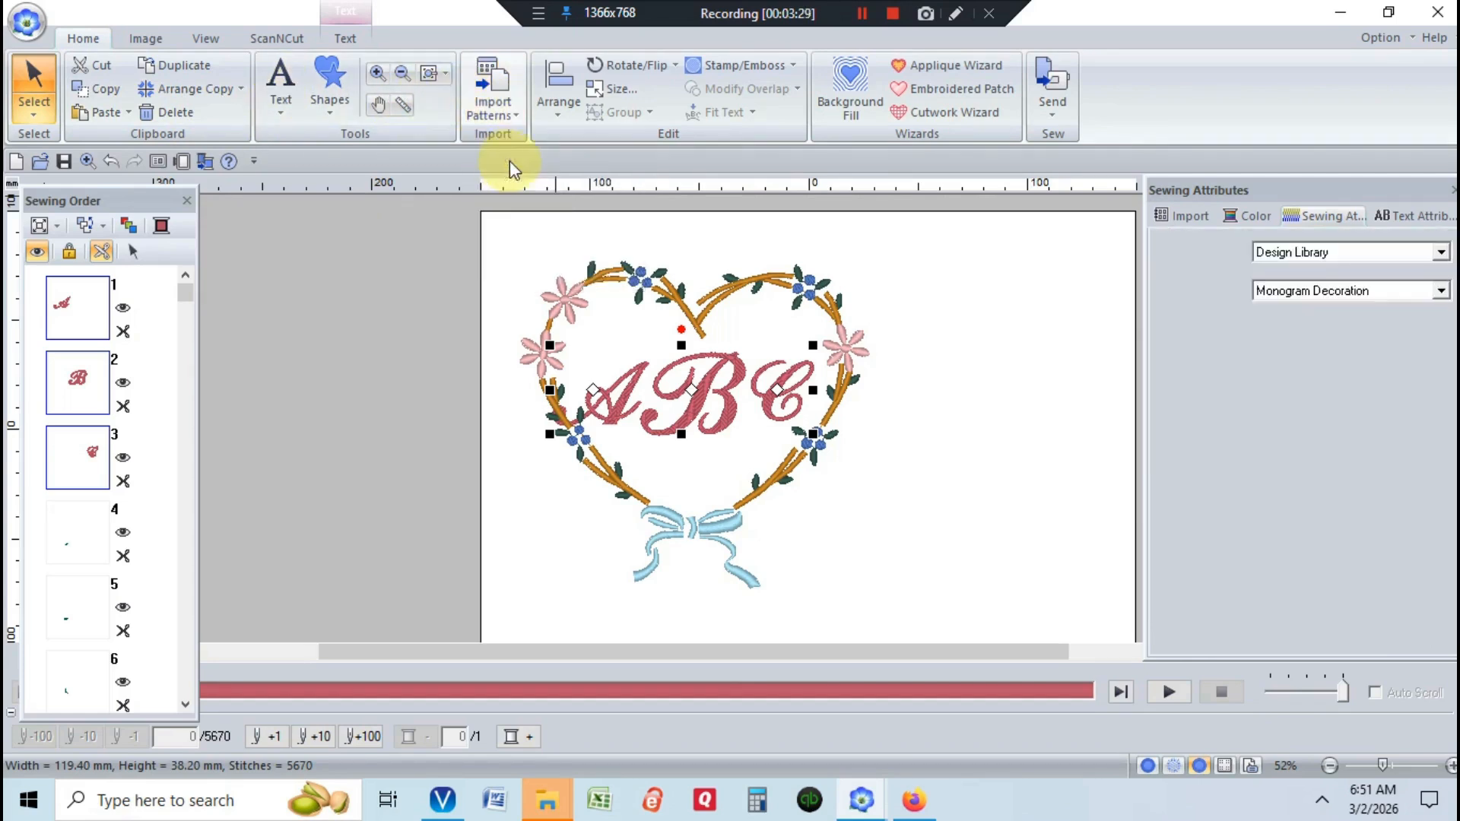
left_click(1441, 254)
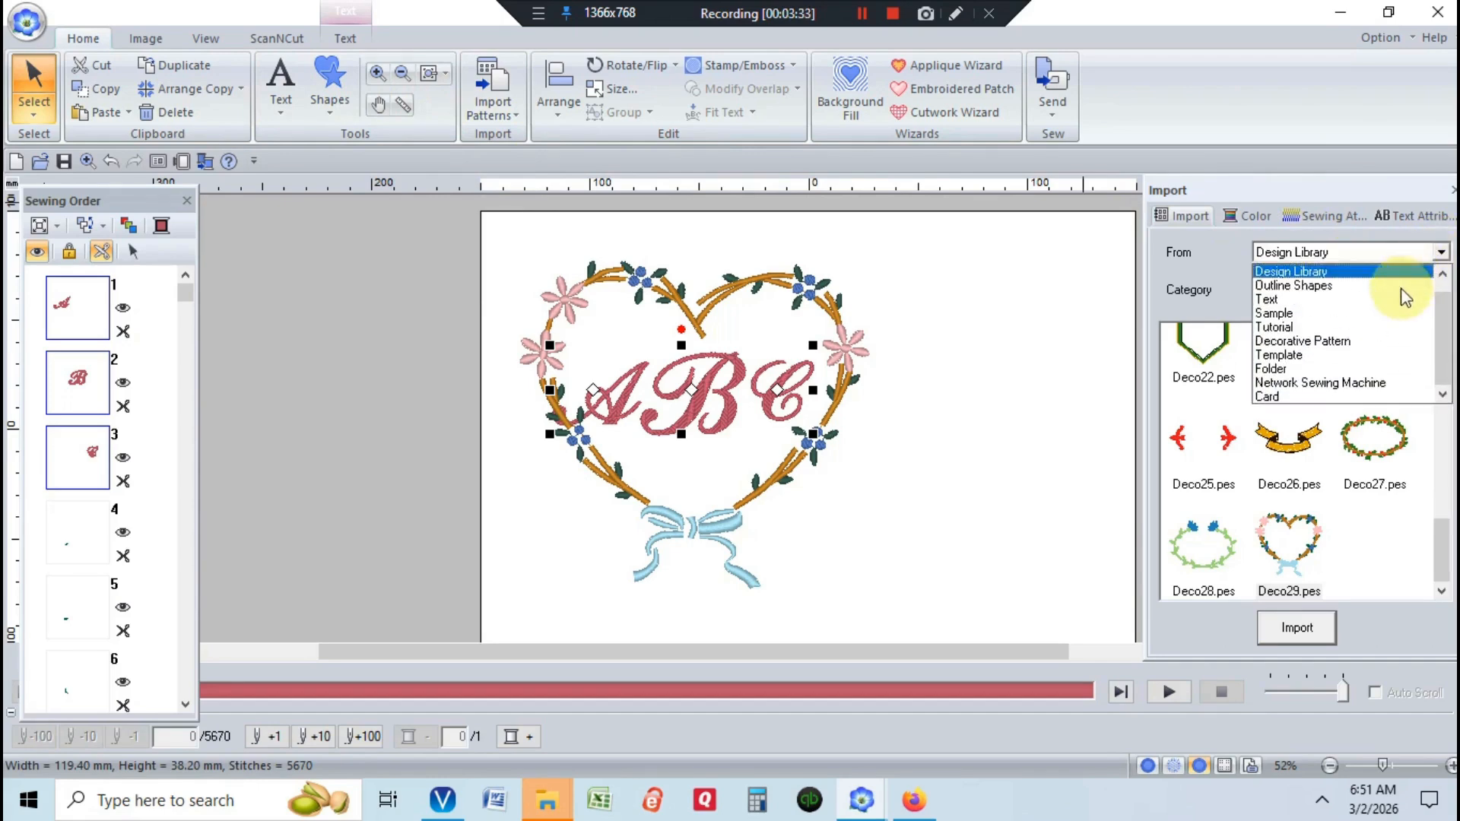
left_click(1400, 281)
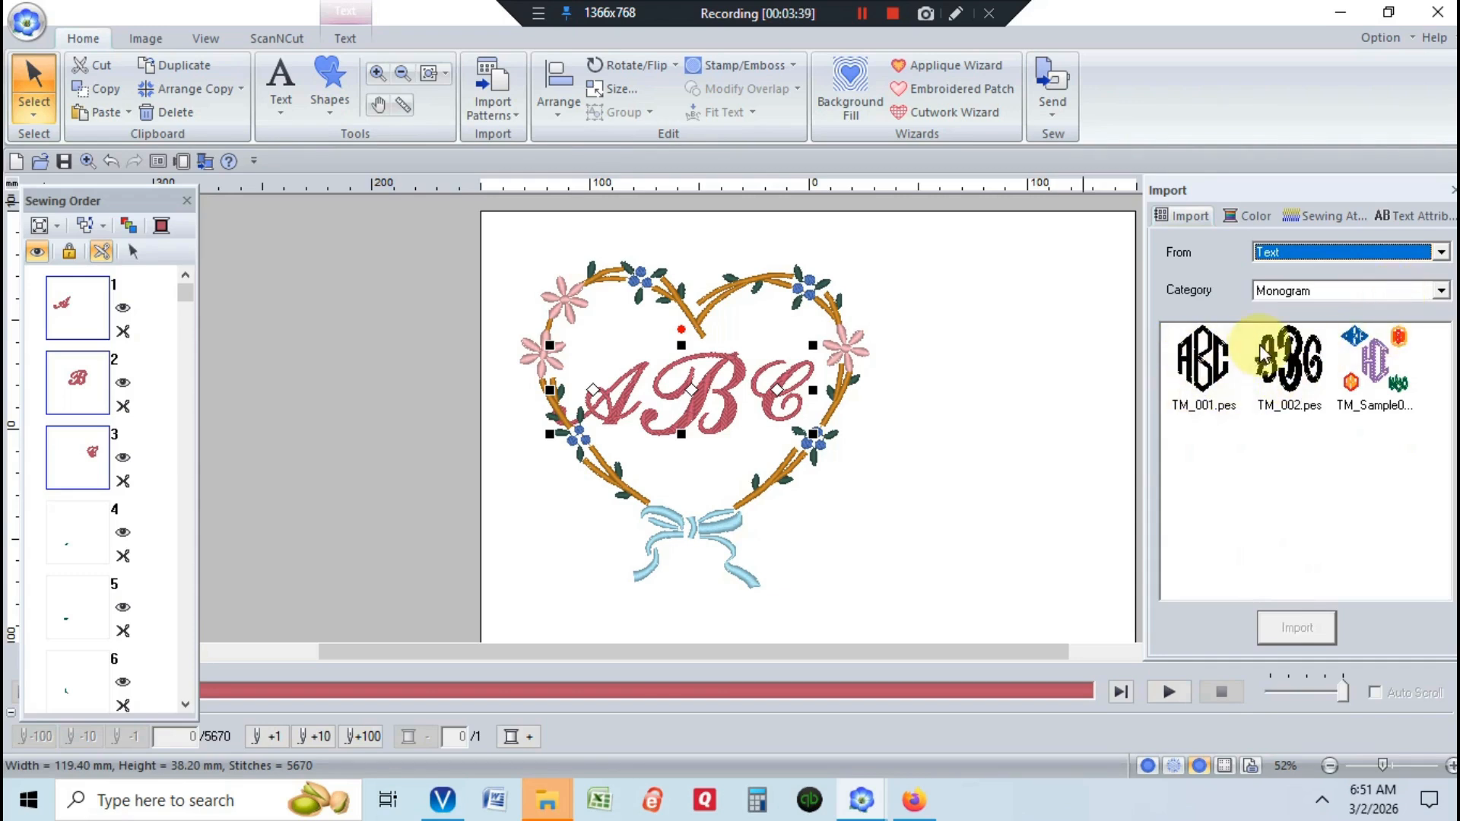
left_click(1355, 365)
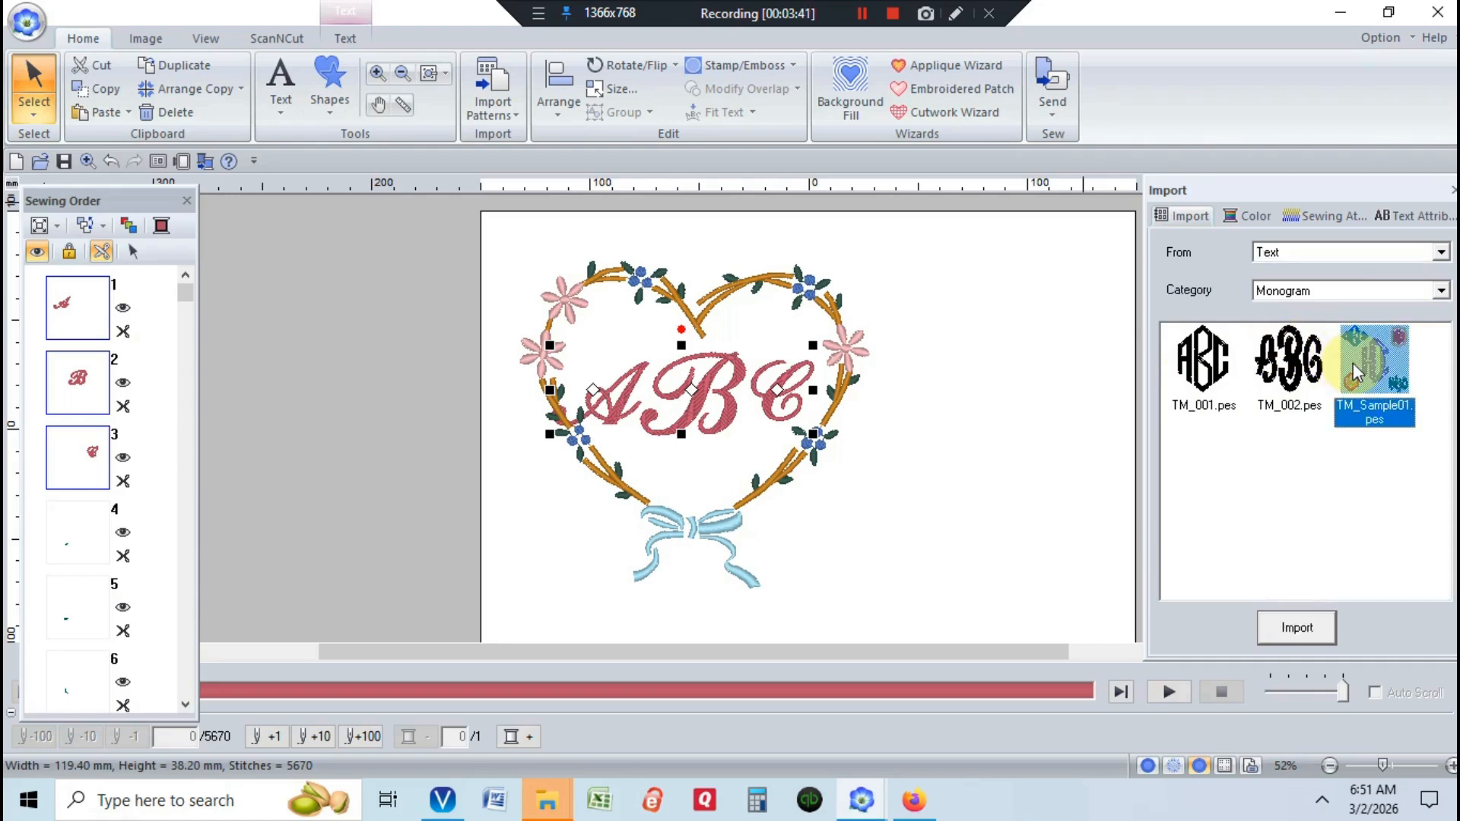
left_click(1274, 628)
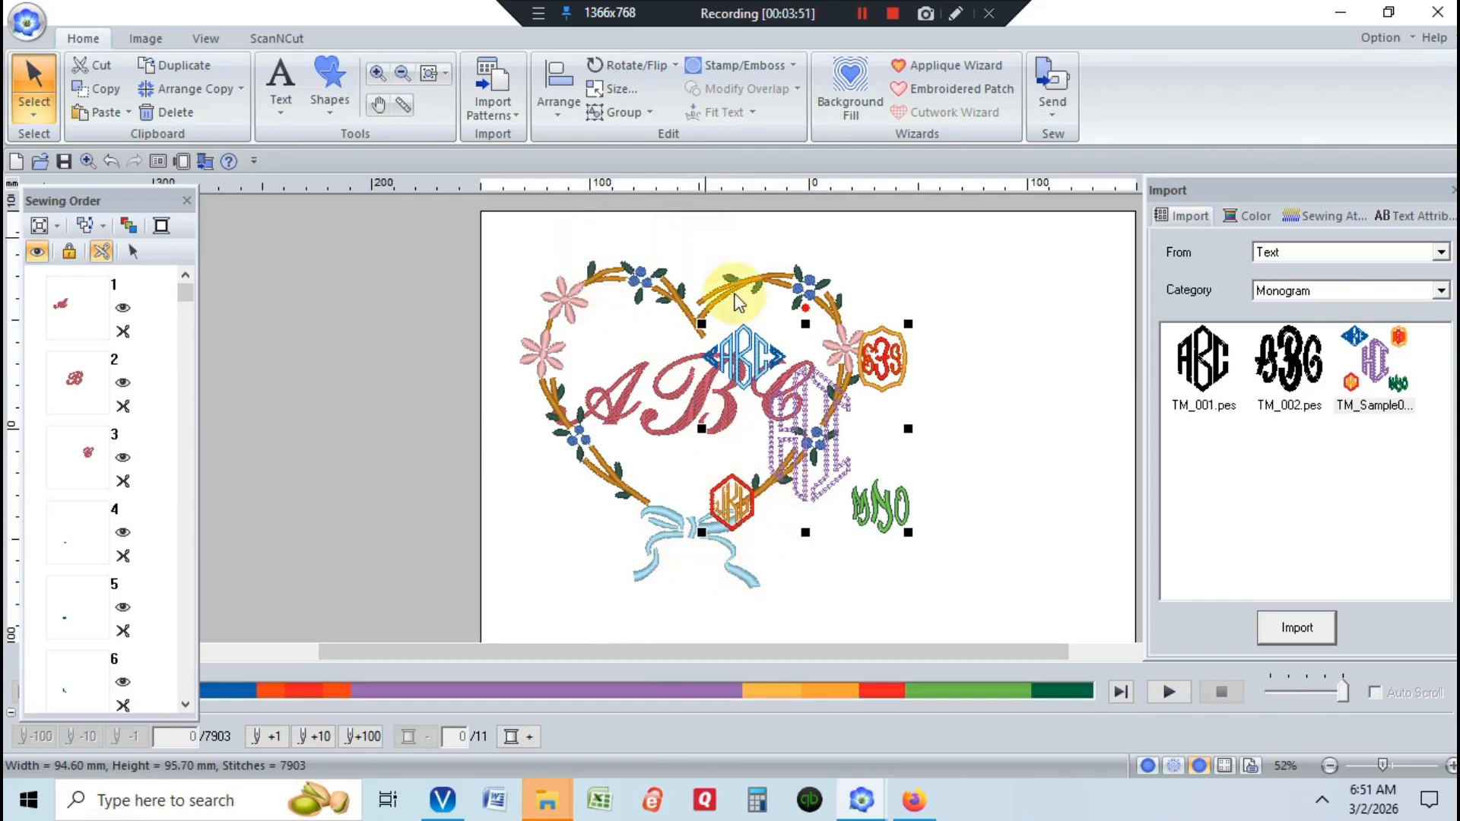
Move the imported sample monograms clear of the floral heart to the page's lower right area and deselect them
left_click_drag(753, 375, 947, 472)
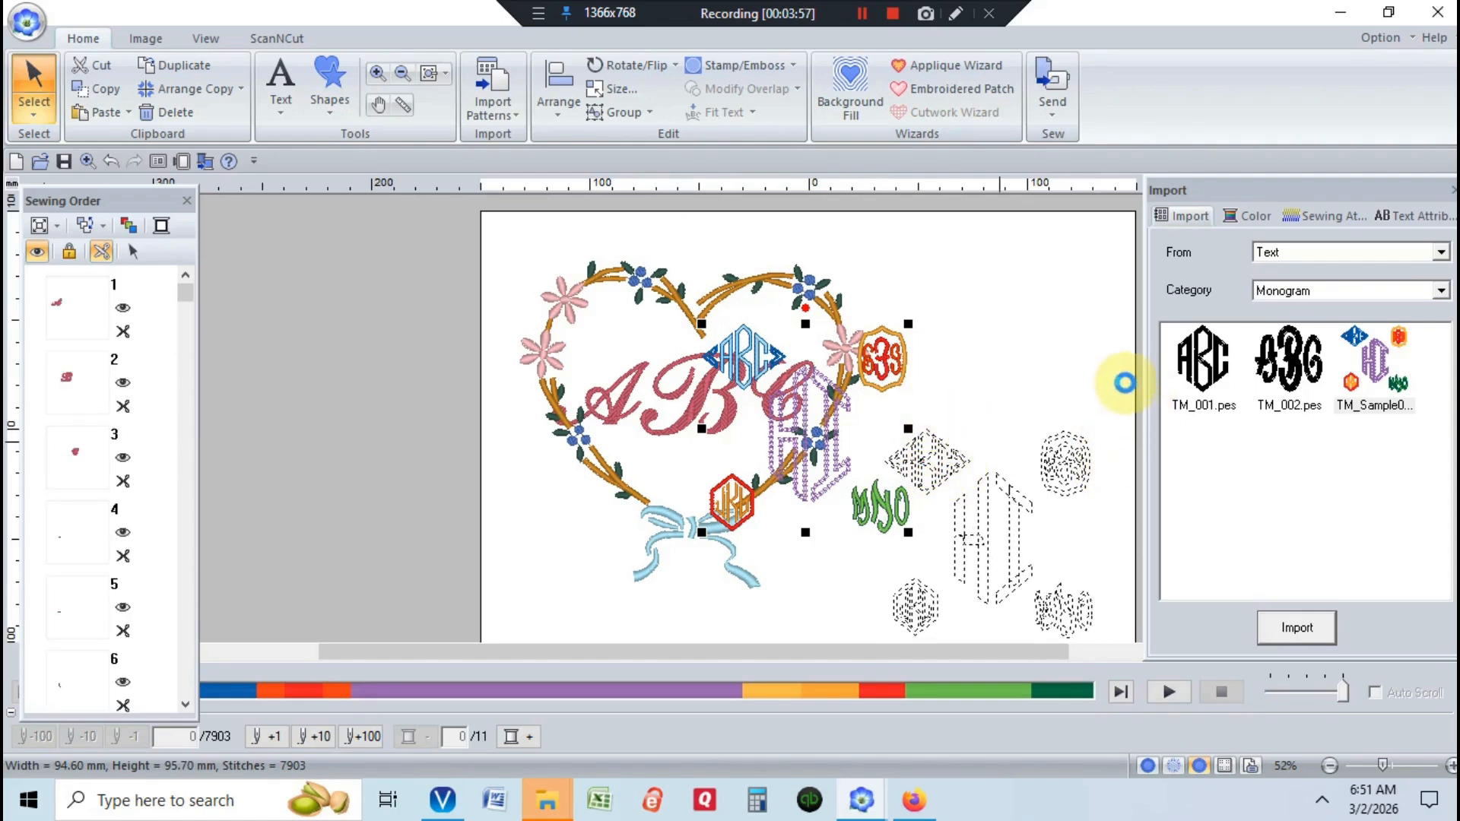
scroll(1109, 419, "down", 2)
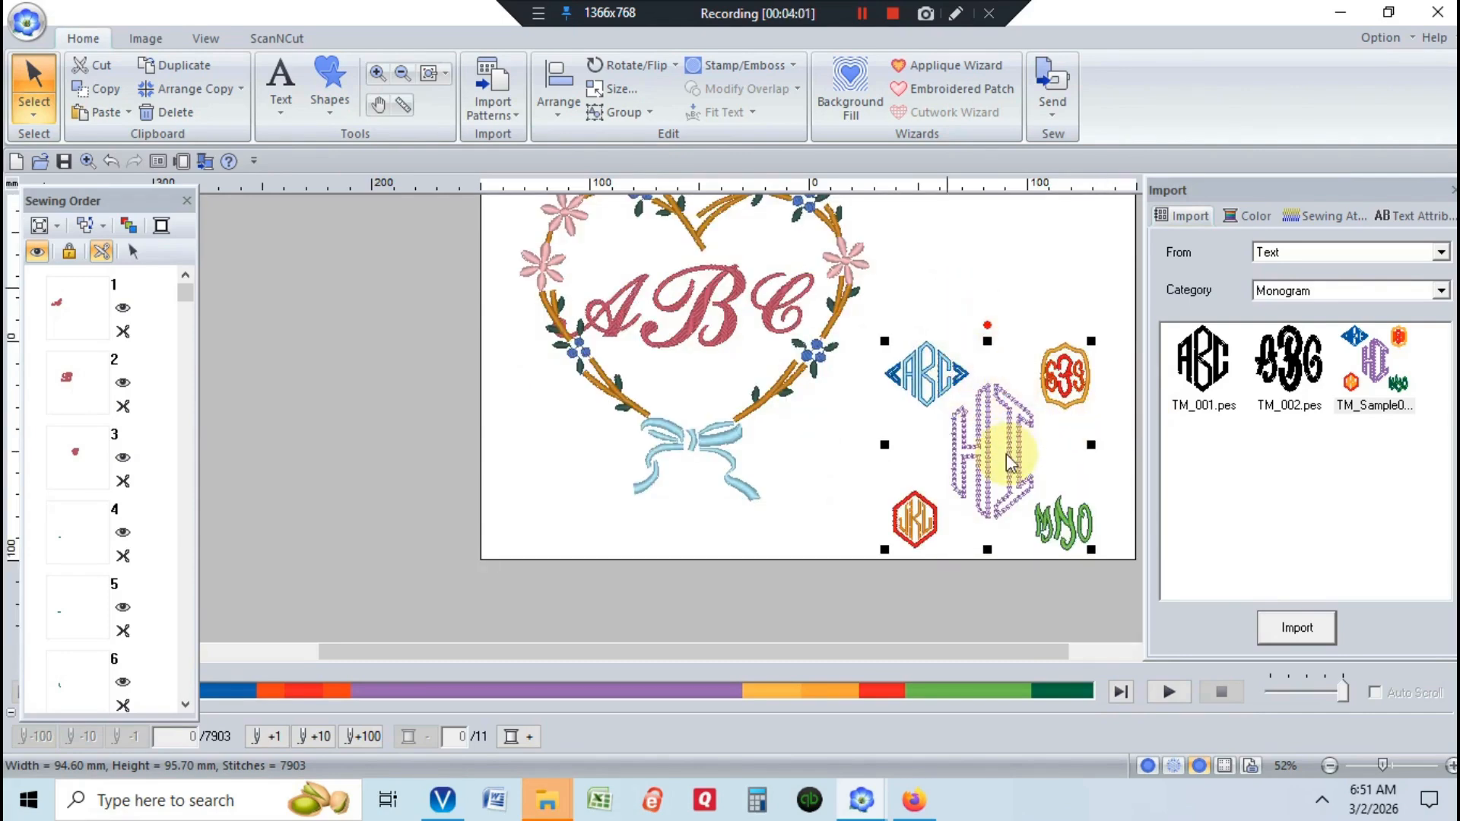
left_click(1053, 441)
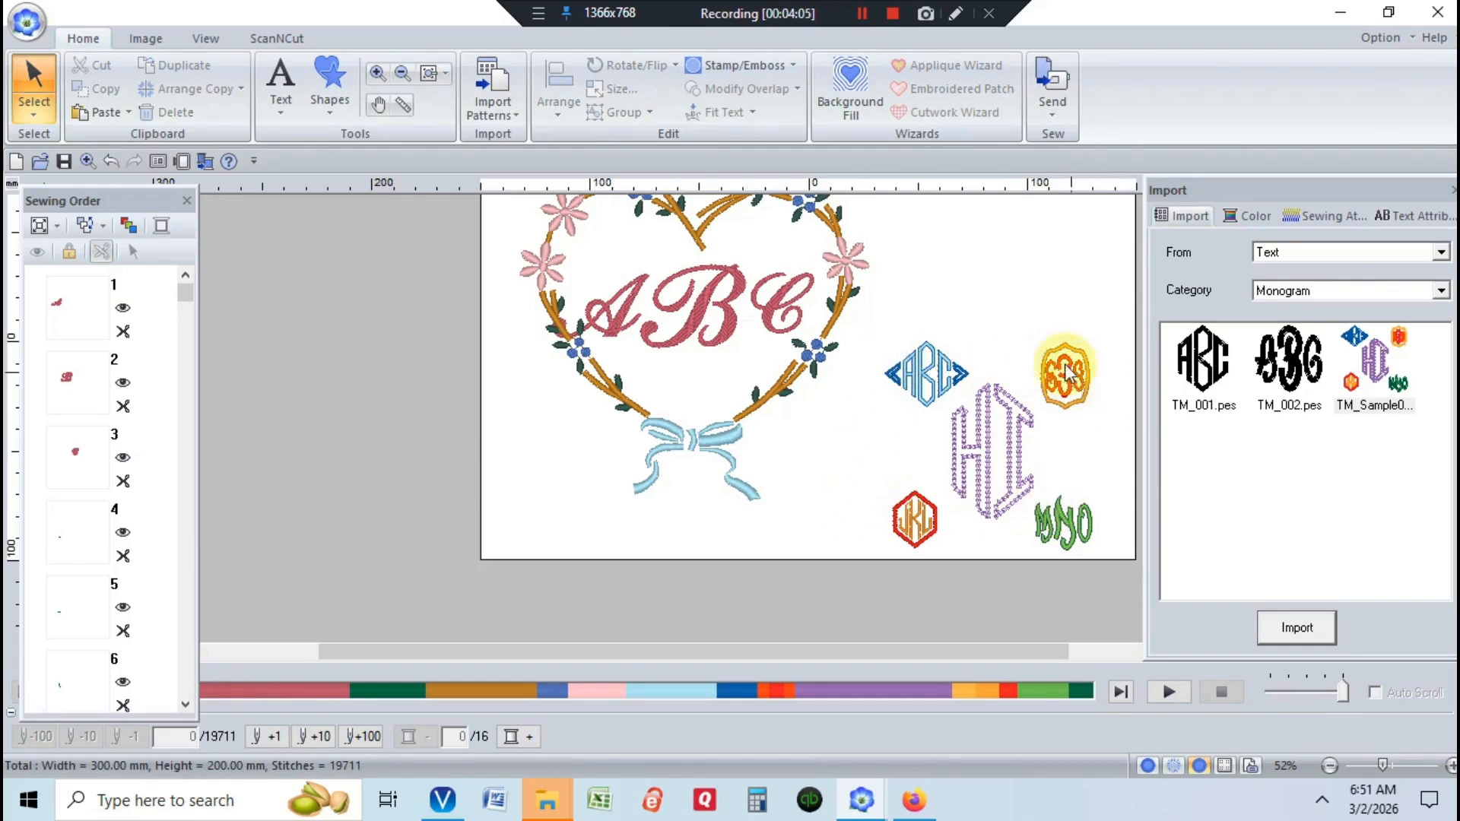
Delete all sample monograms except the blue diamond-shaped ABC, and enlarge that one to about 82 mm wide
left_click_drag(1027, 335, 1104, 418)
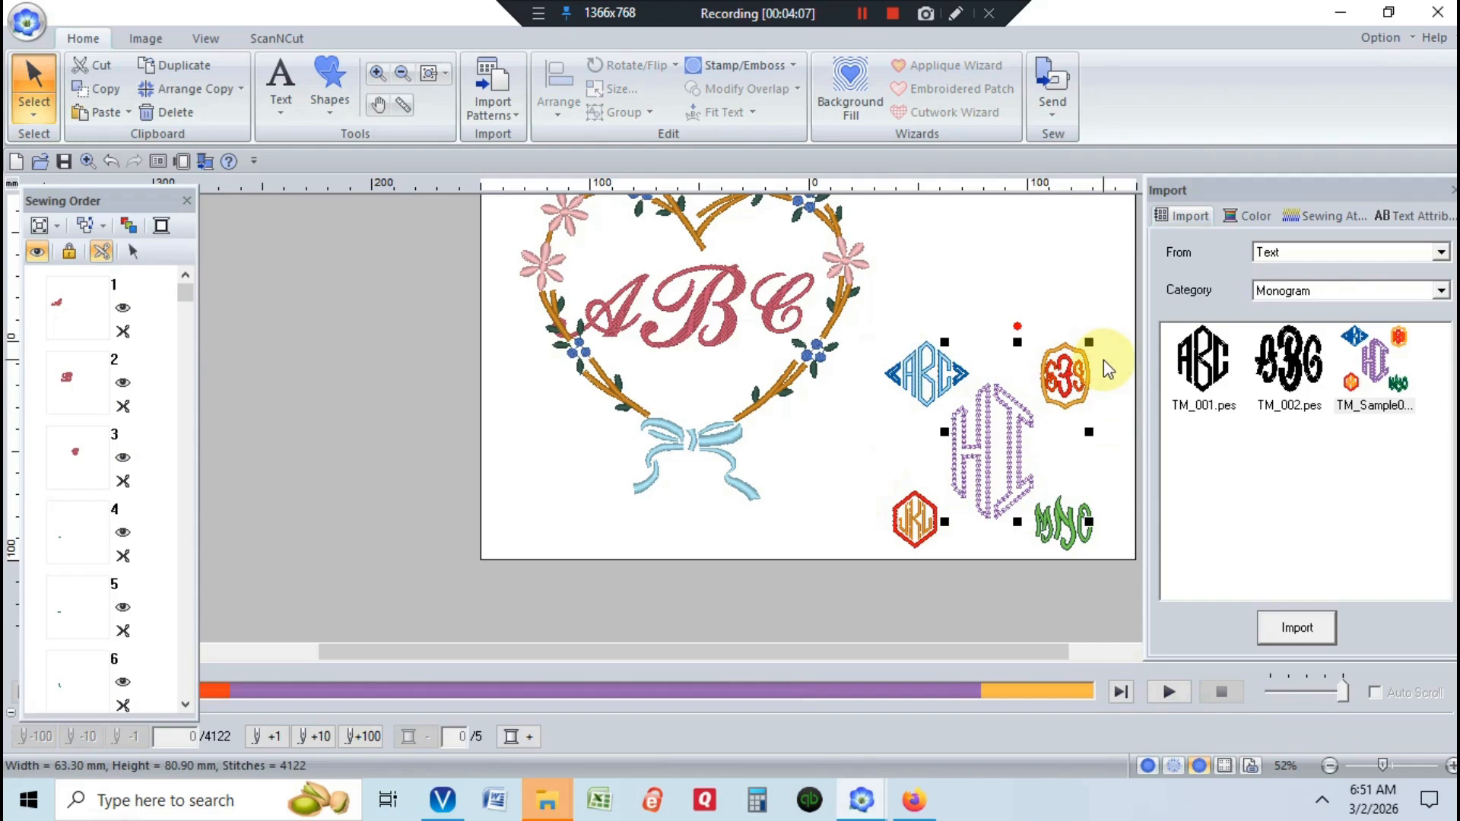
key("Delete")
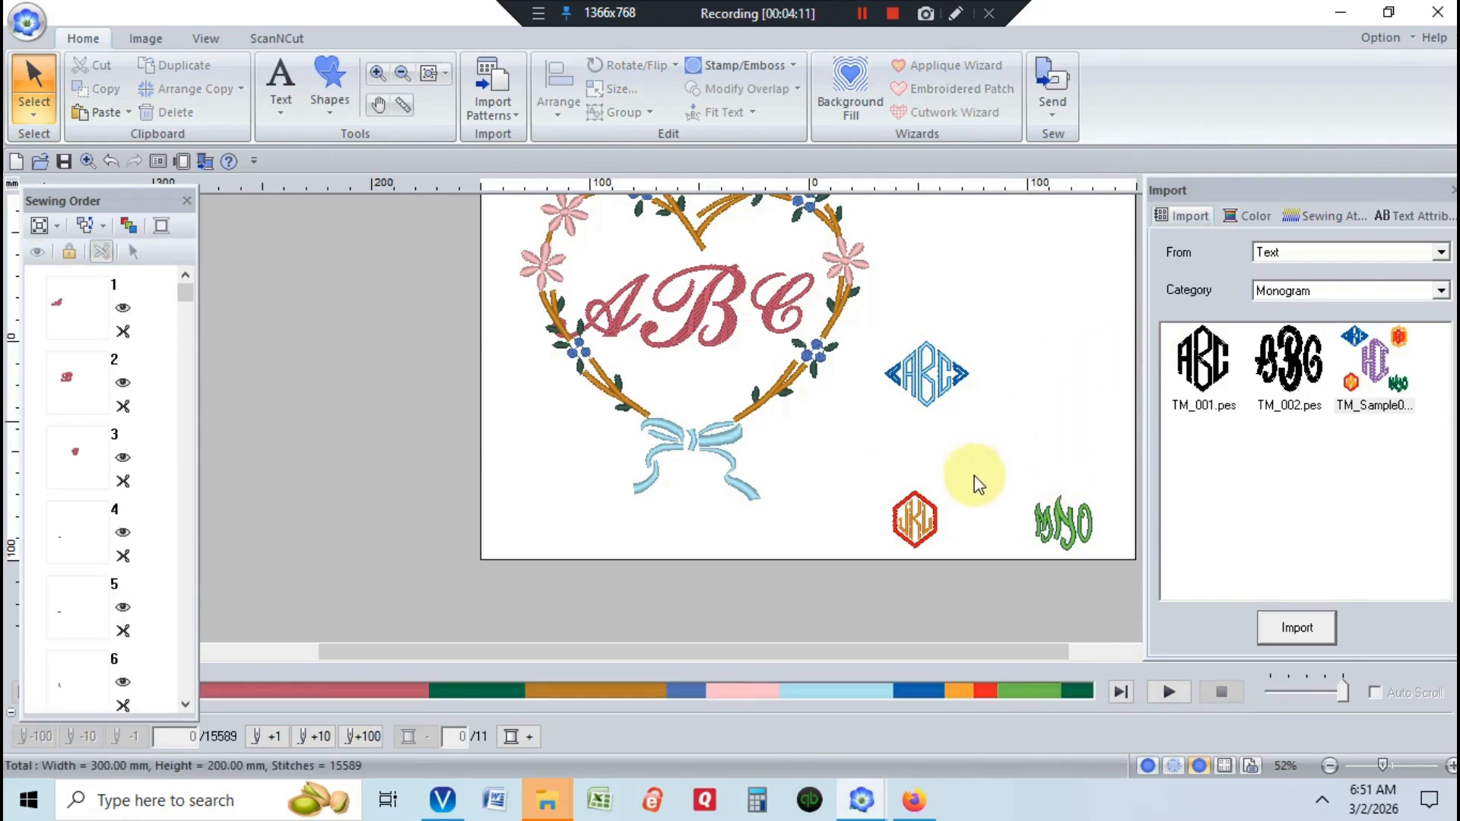
left_click_drag(897, 464, 1130, 555)
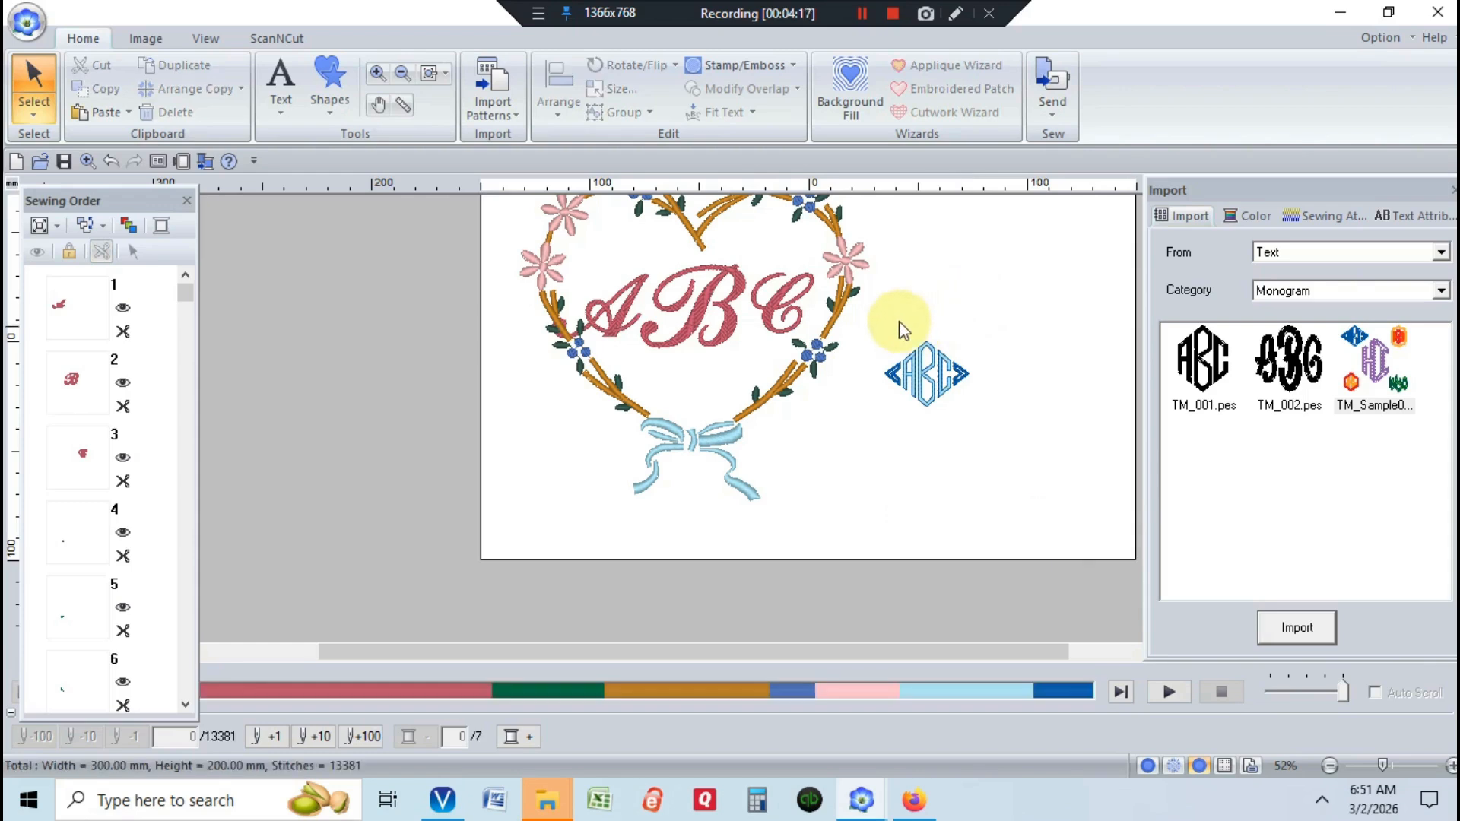
left_click_drag(887, 317, 1063, 512)
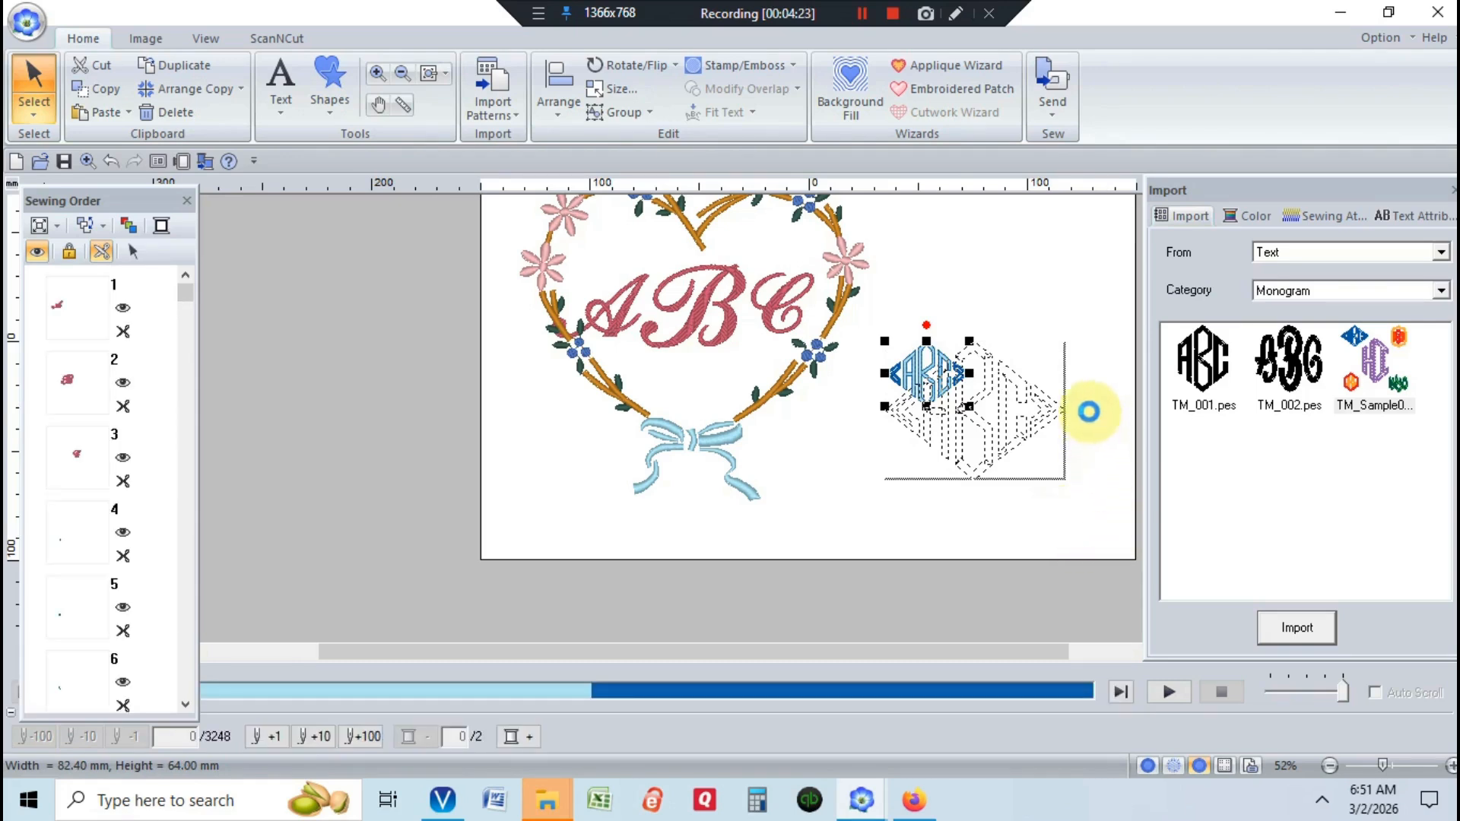
Replace the letters of the diamond-shaped monogram with DEF
left_click(1417, 216)
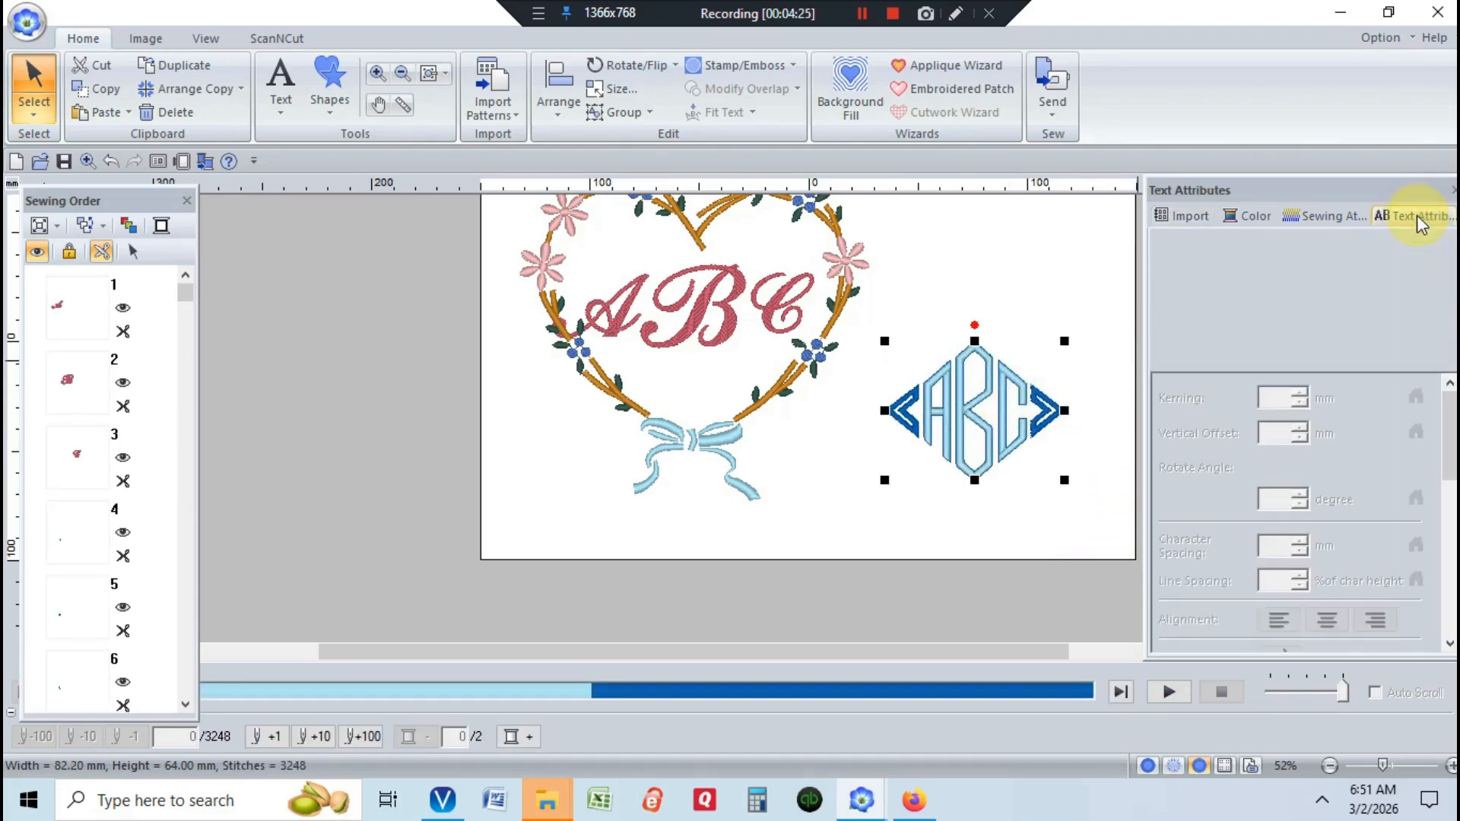
left_click(993, 409)
left_click(990, 408)
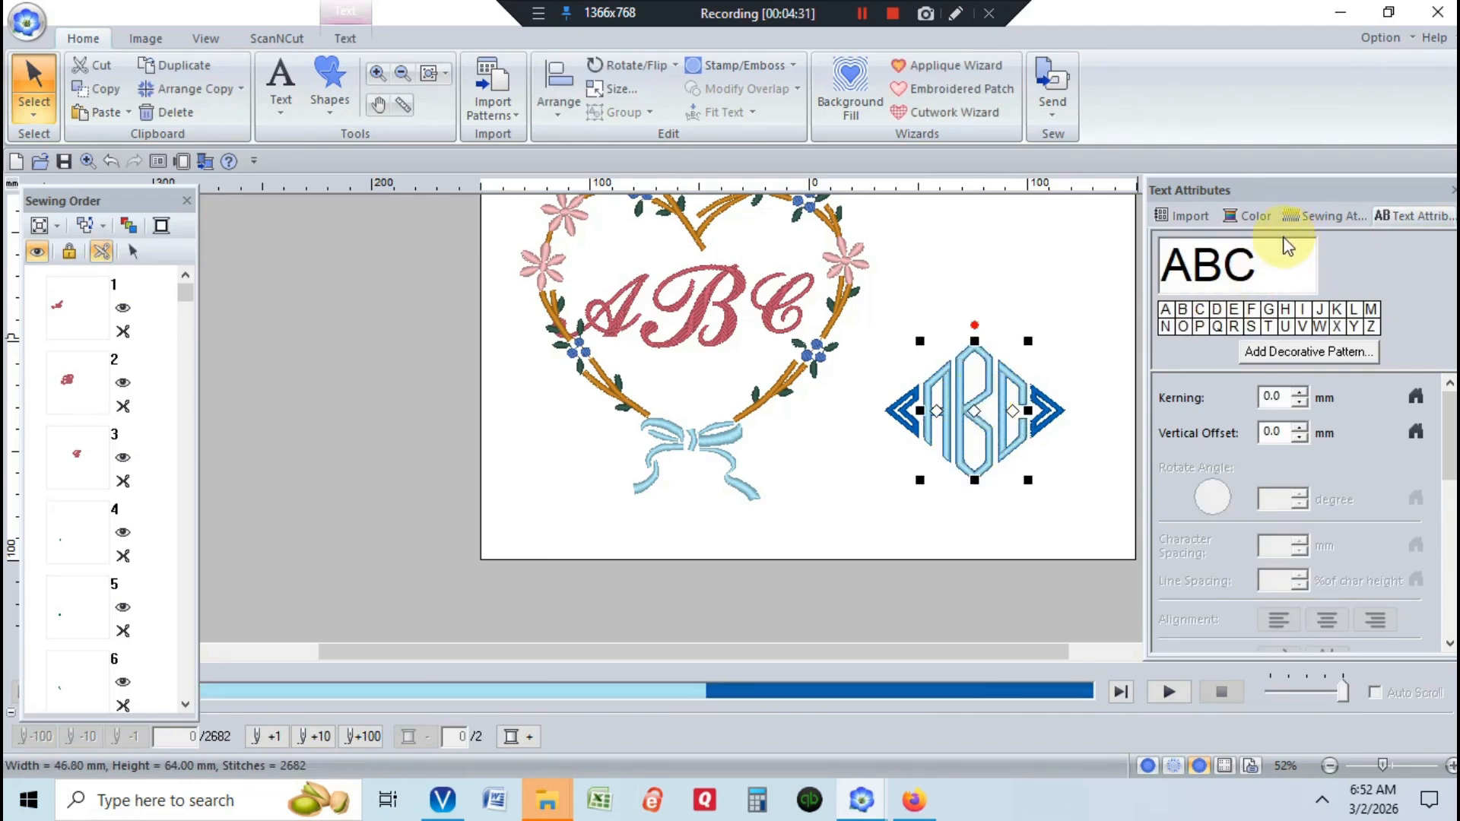
left_click(1274, 257)
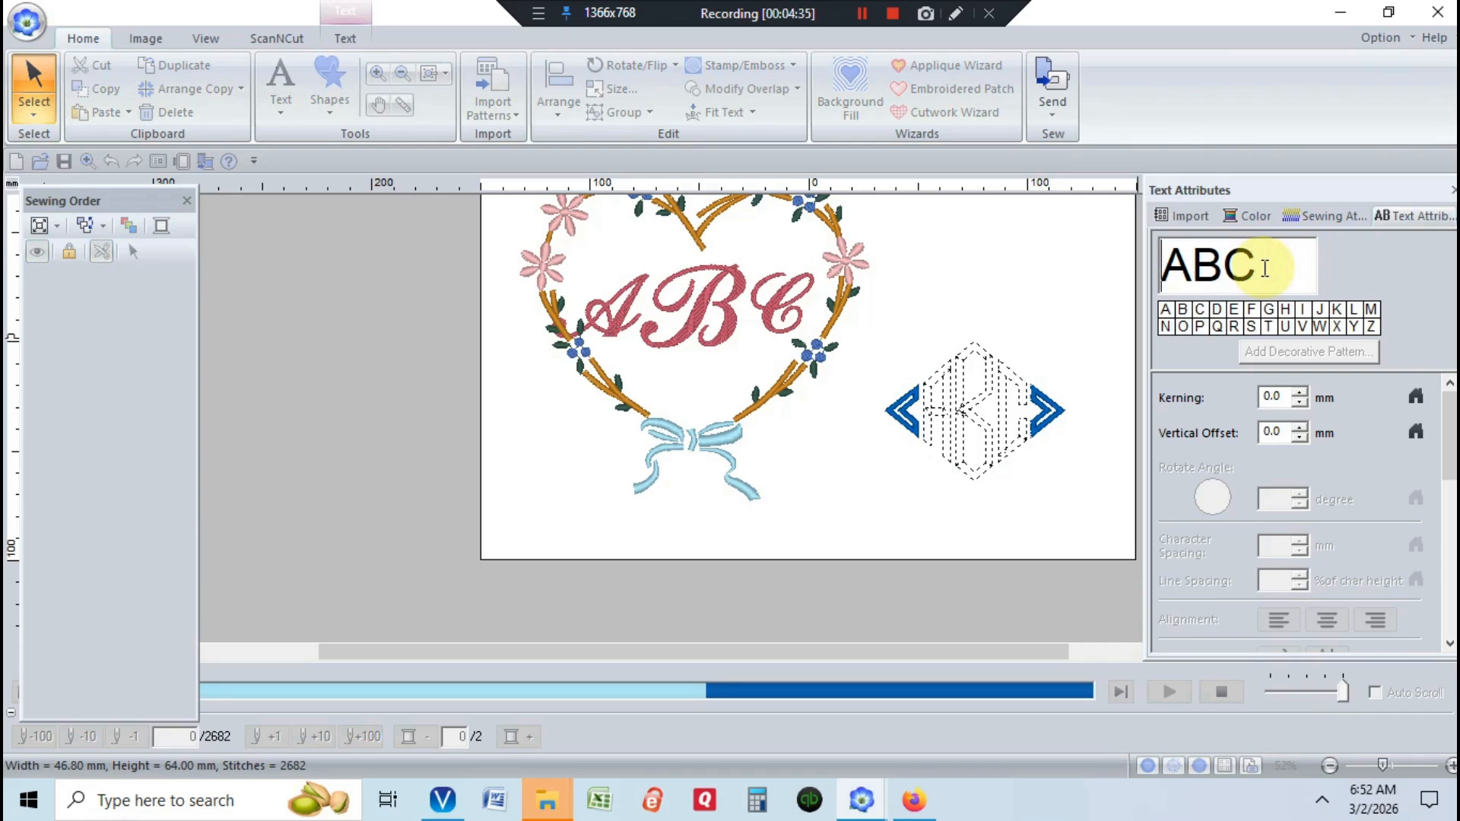
key("Delete")
key("Delete")
key("Delete")
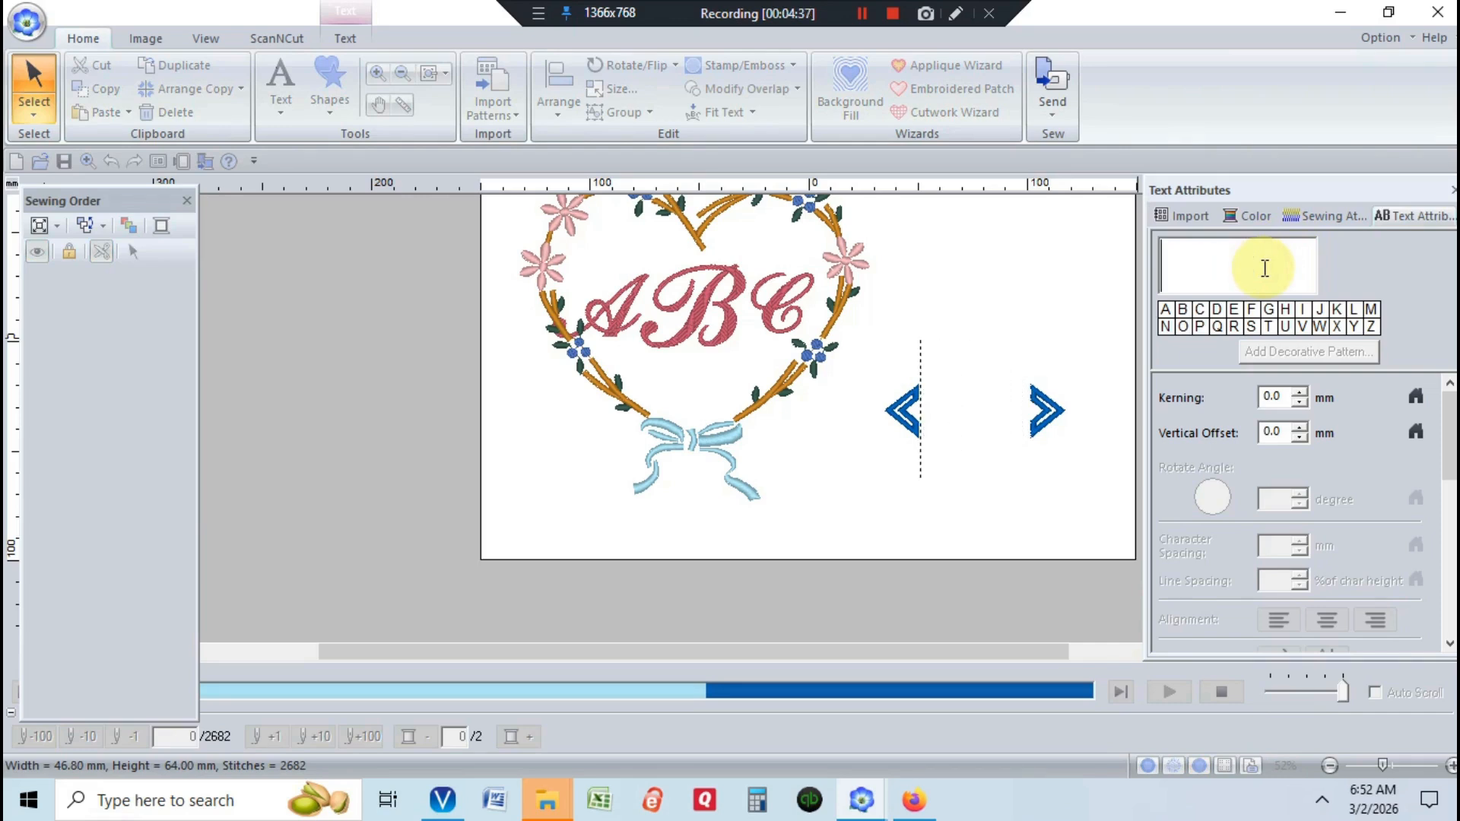
type("DEF")
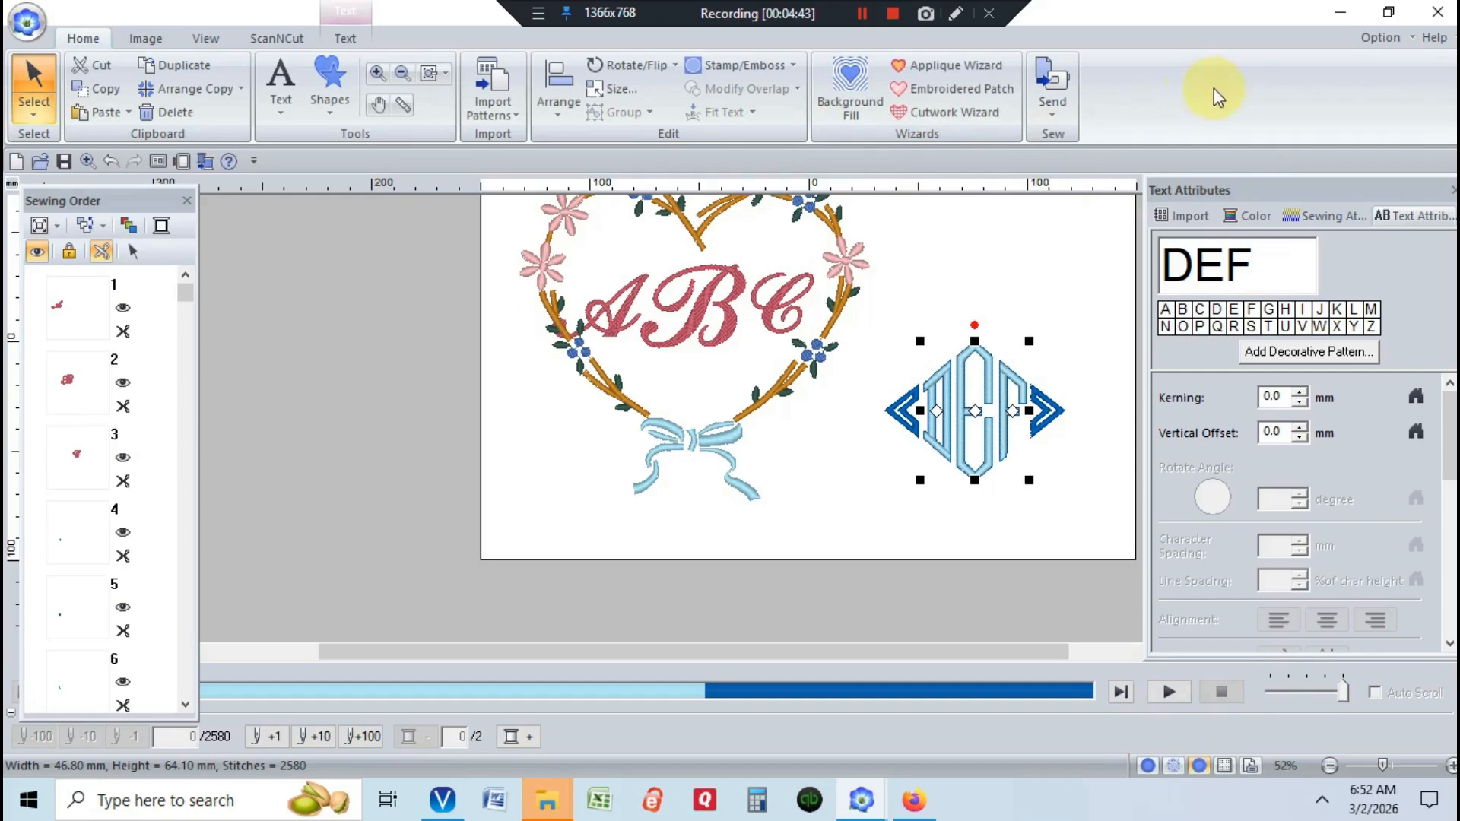
Recolor the region of the DEF letters with Brother Embroidery thread 085 Pink and open their sewing attributes
left_click(1259, 210)
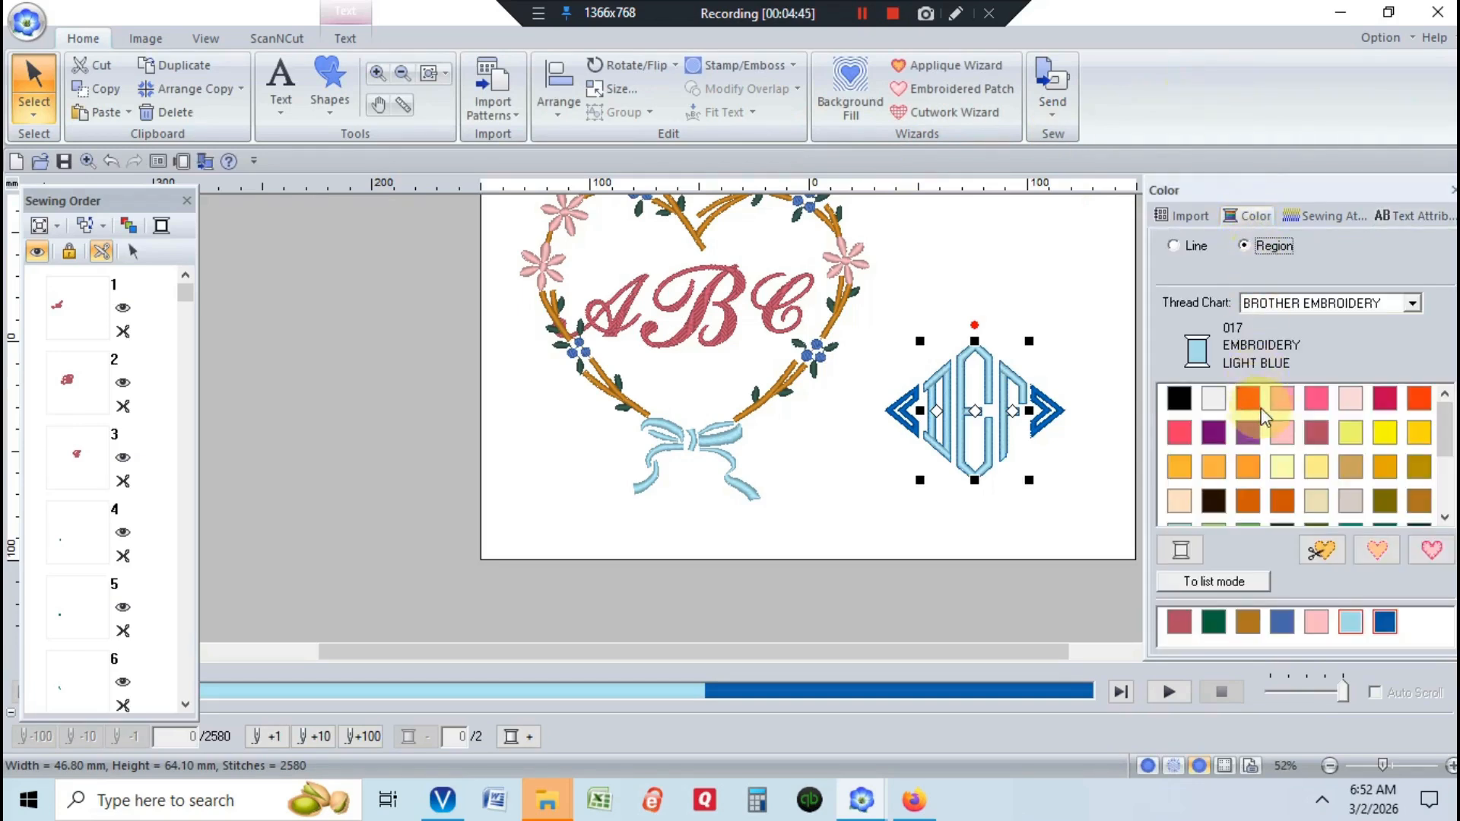
left_click(1282, 397)
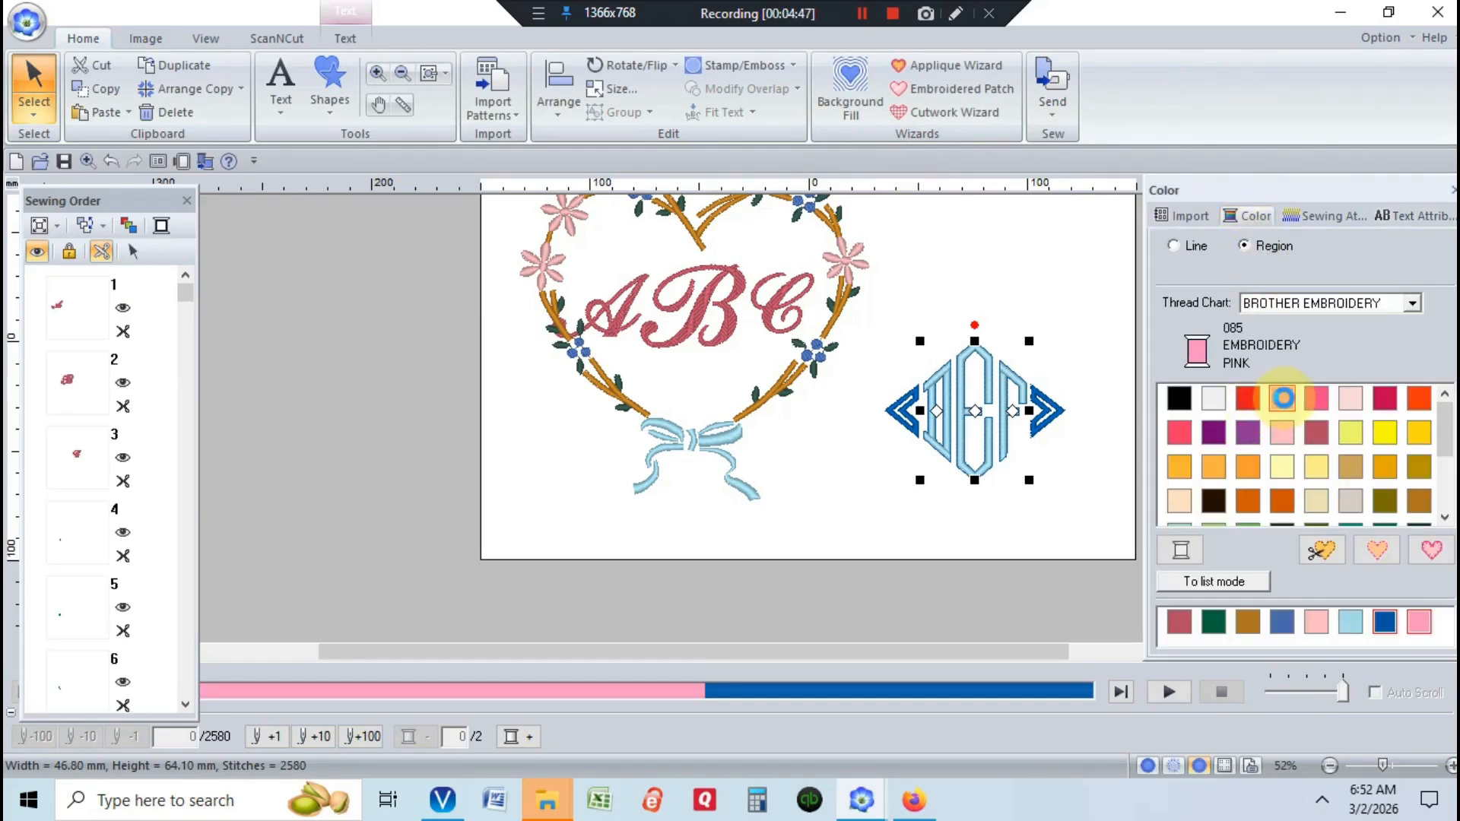
left_click(1314, 217)
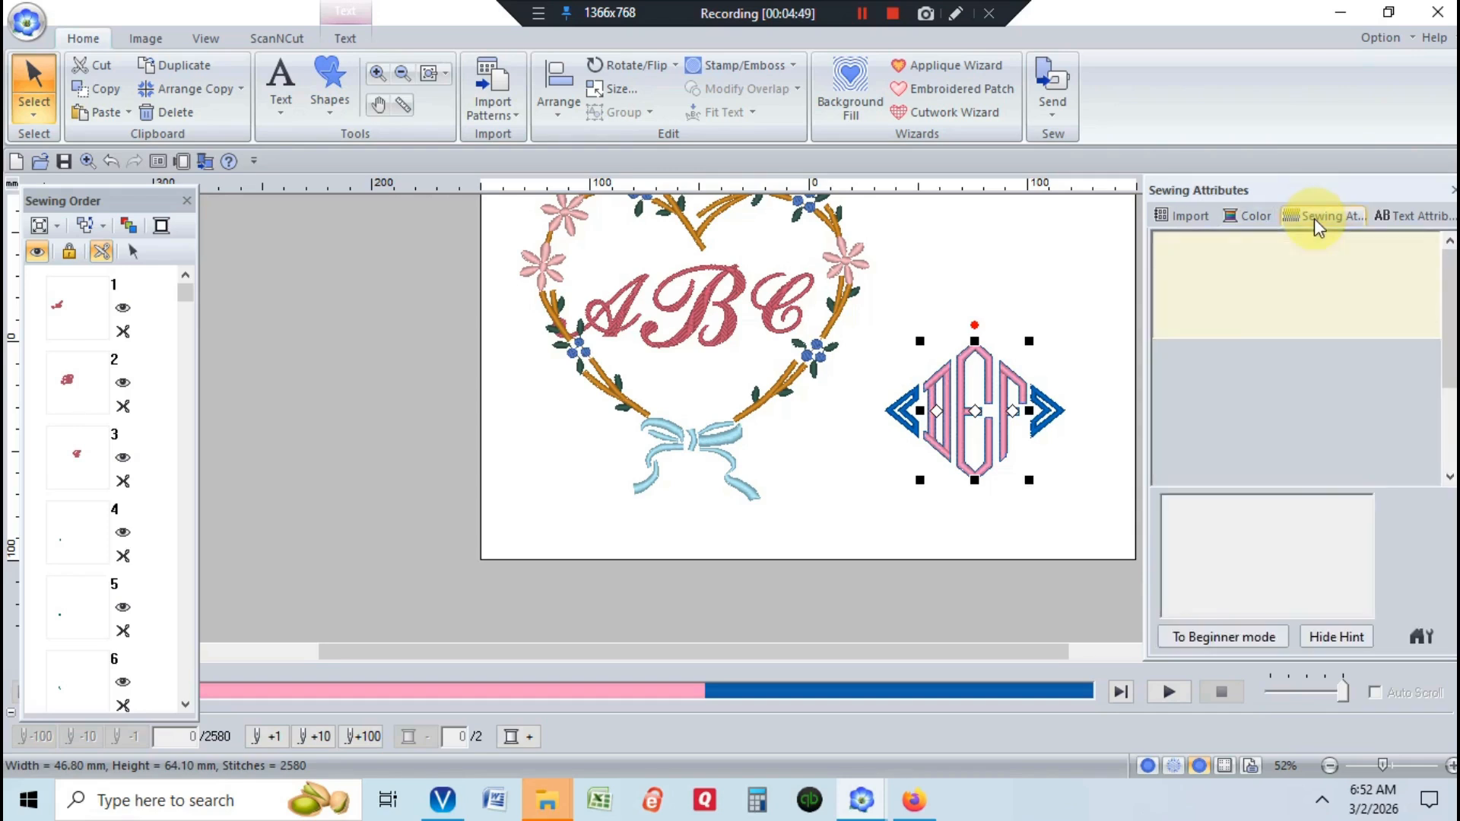
Examine the DEF monogram's text attributes and the available stitch types for its region and outline
left_click(1385, 217)
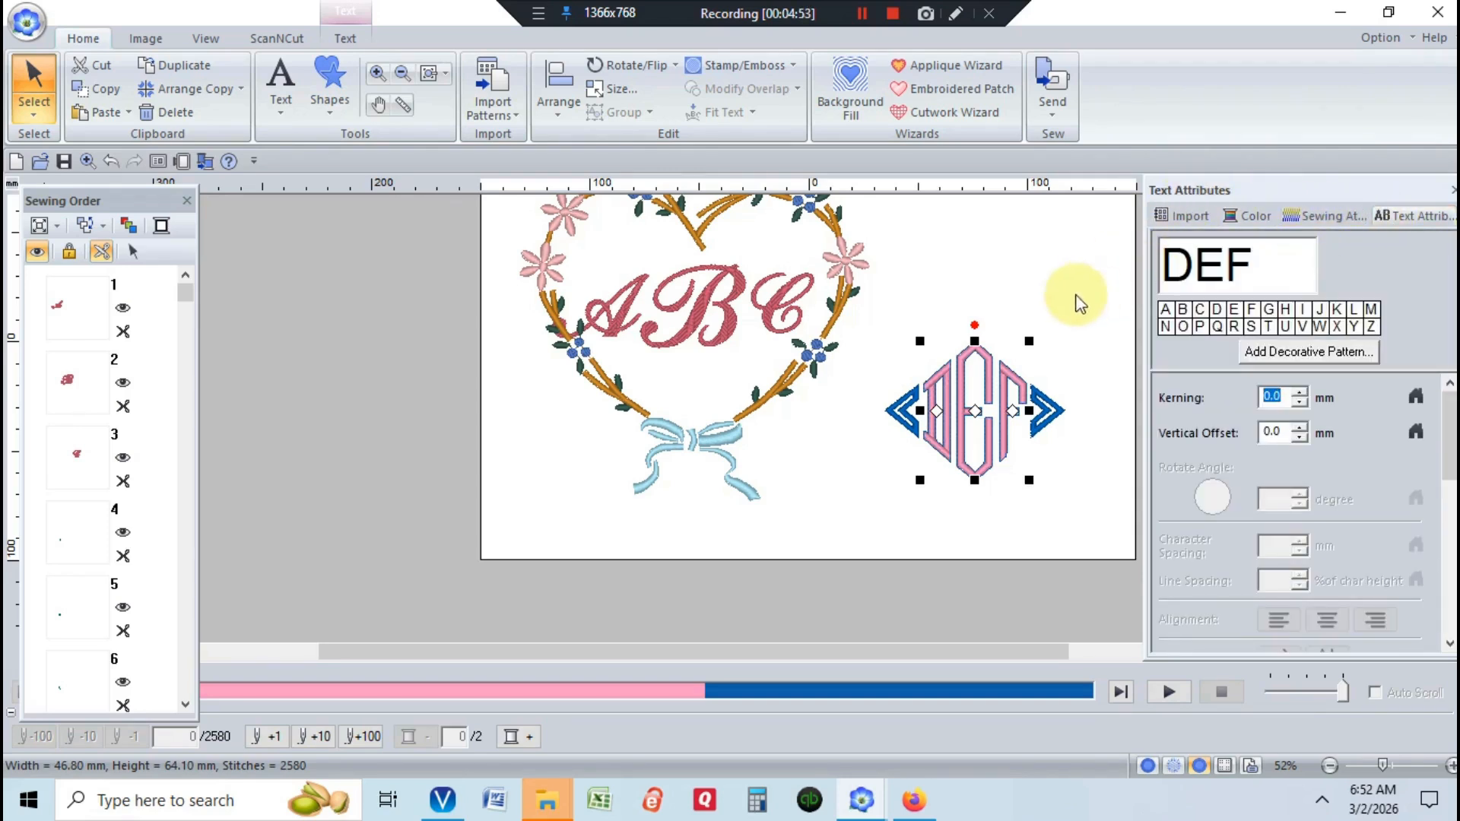
left_click(365, 36)
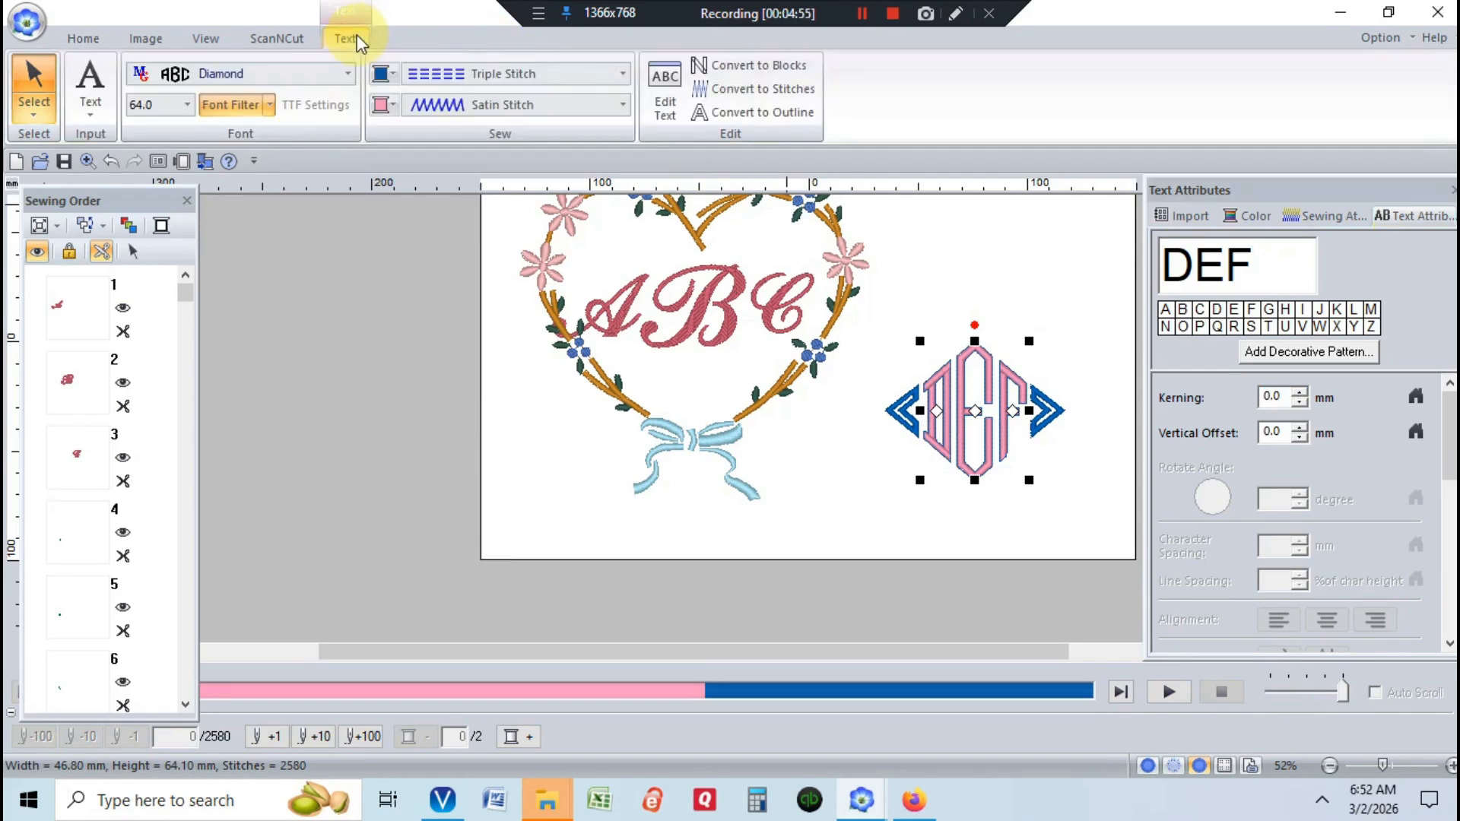
left_click(624, 106)
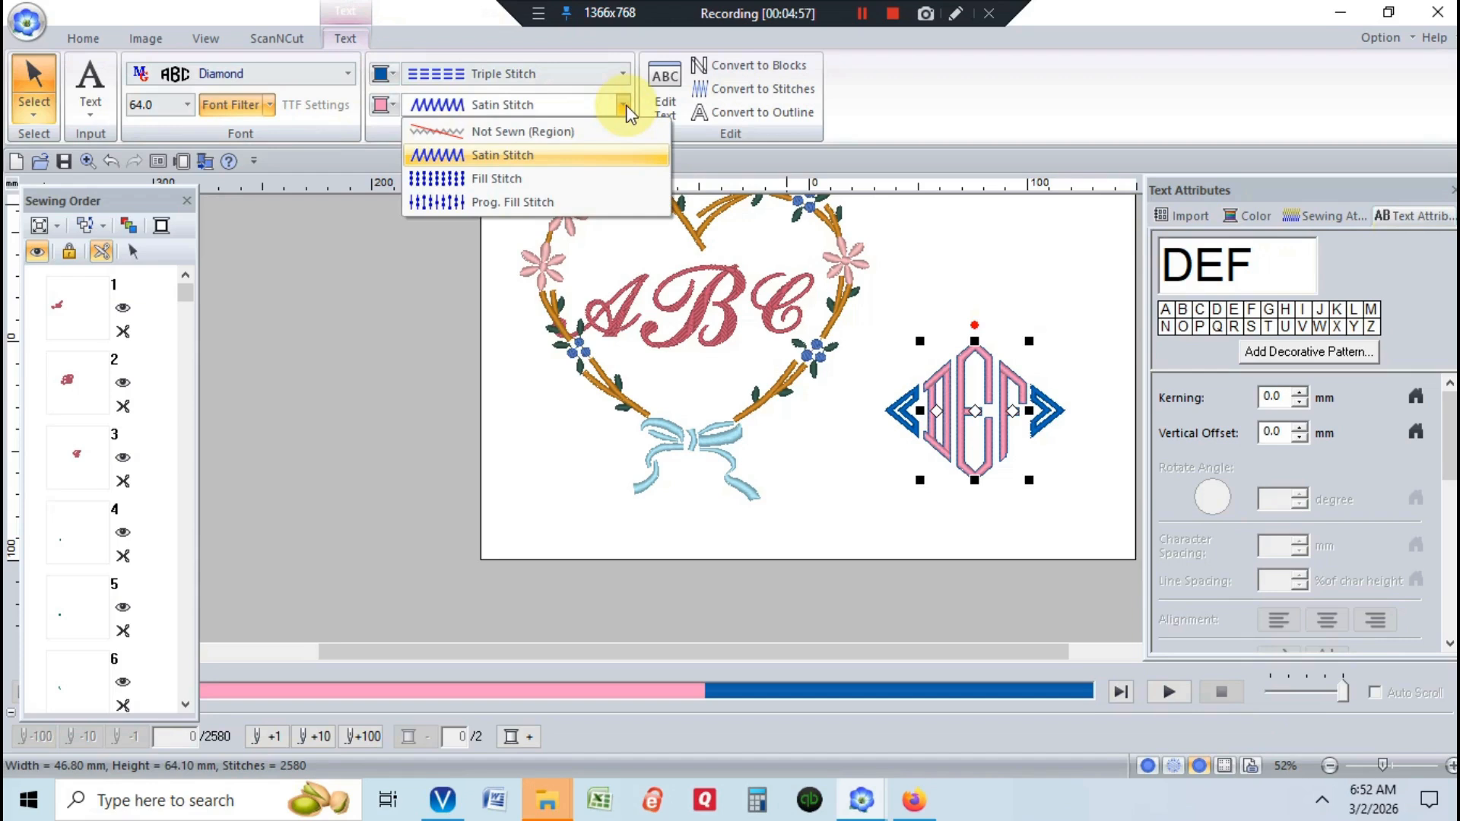
left_click(626, 74)
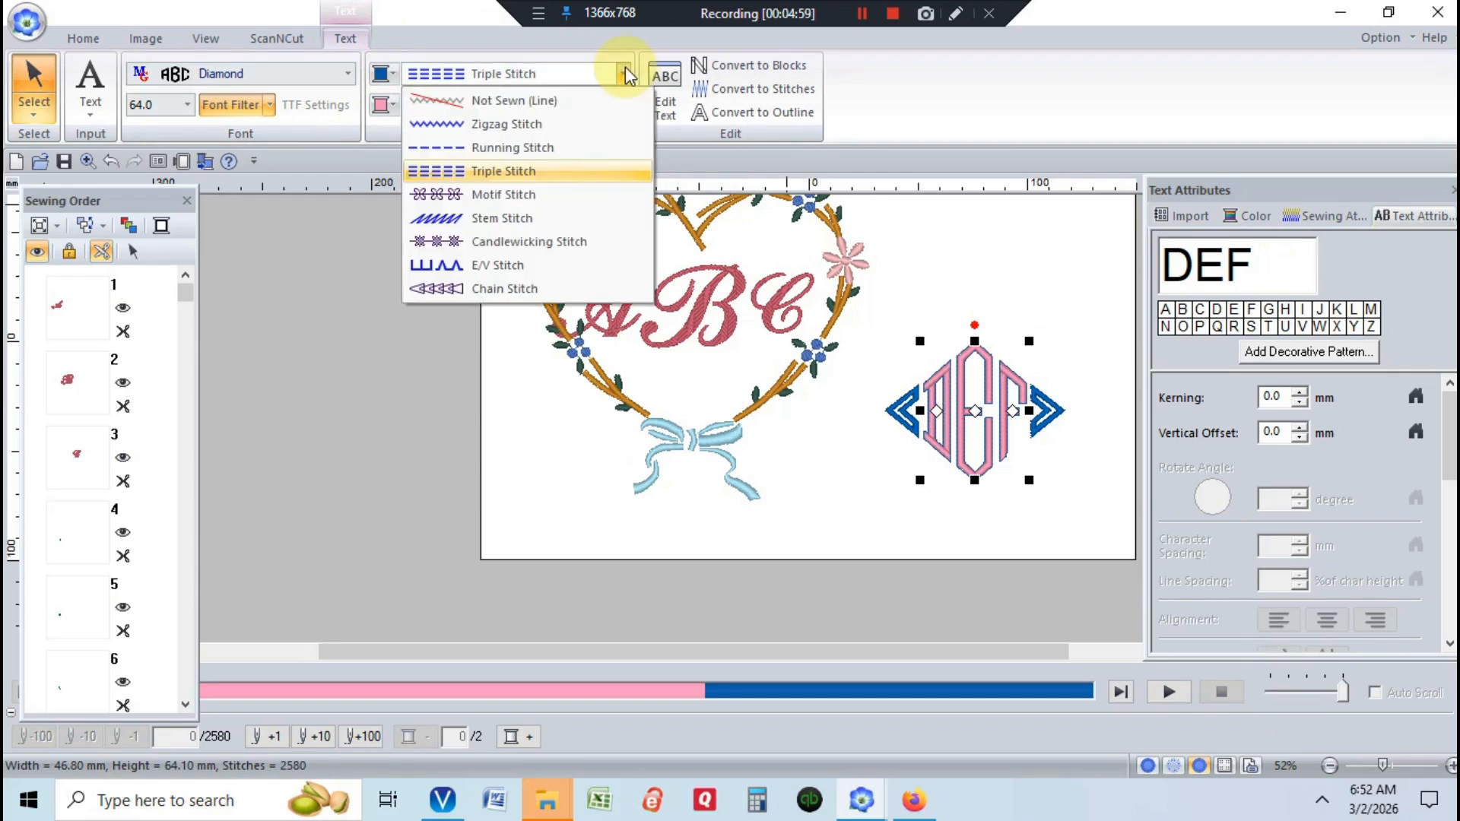
left_click(626, 73)
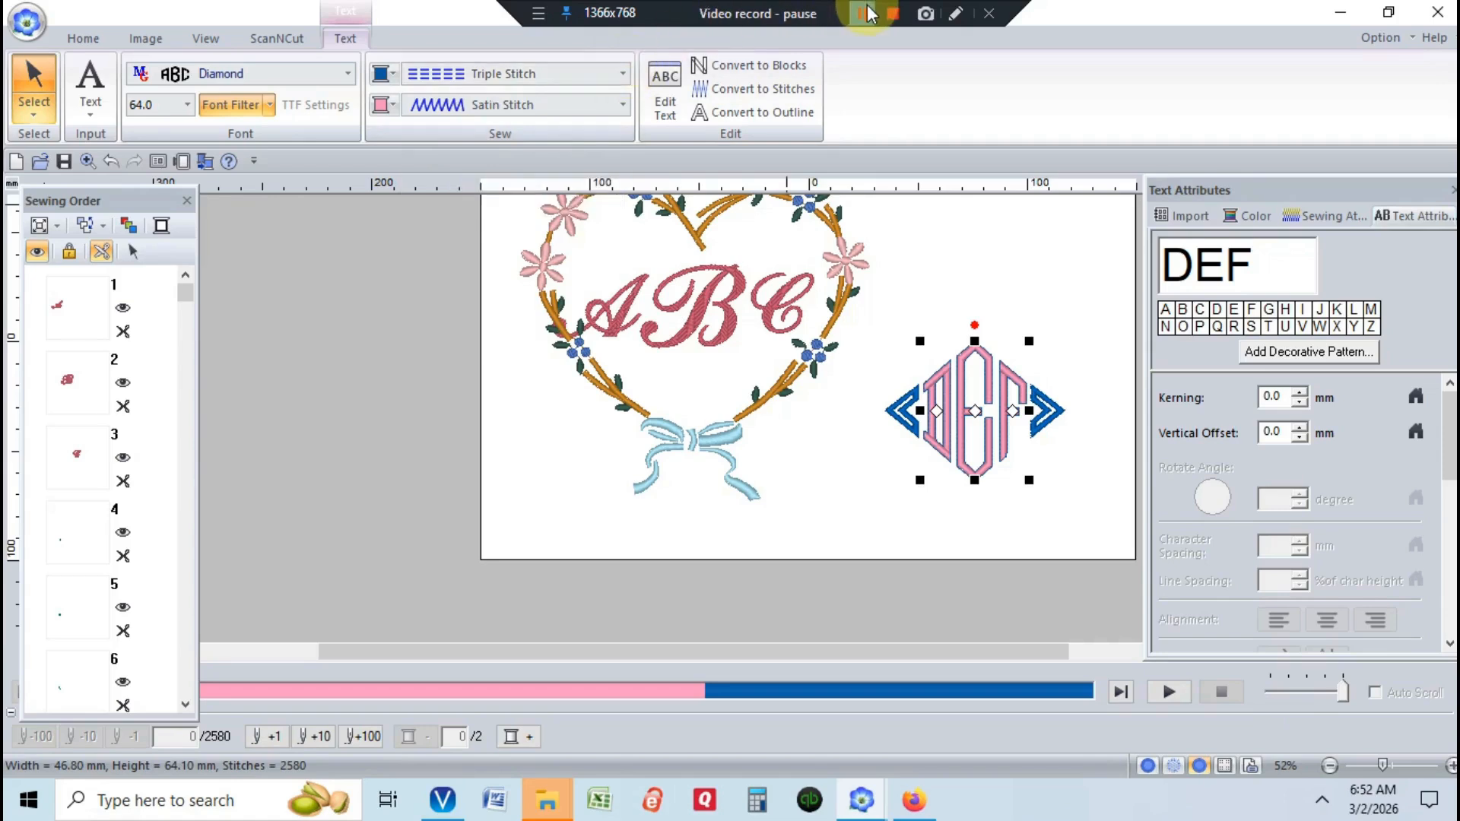
Delete every design from the page, including the floral heart and both monograms
left_click(532, 516)
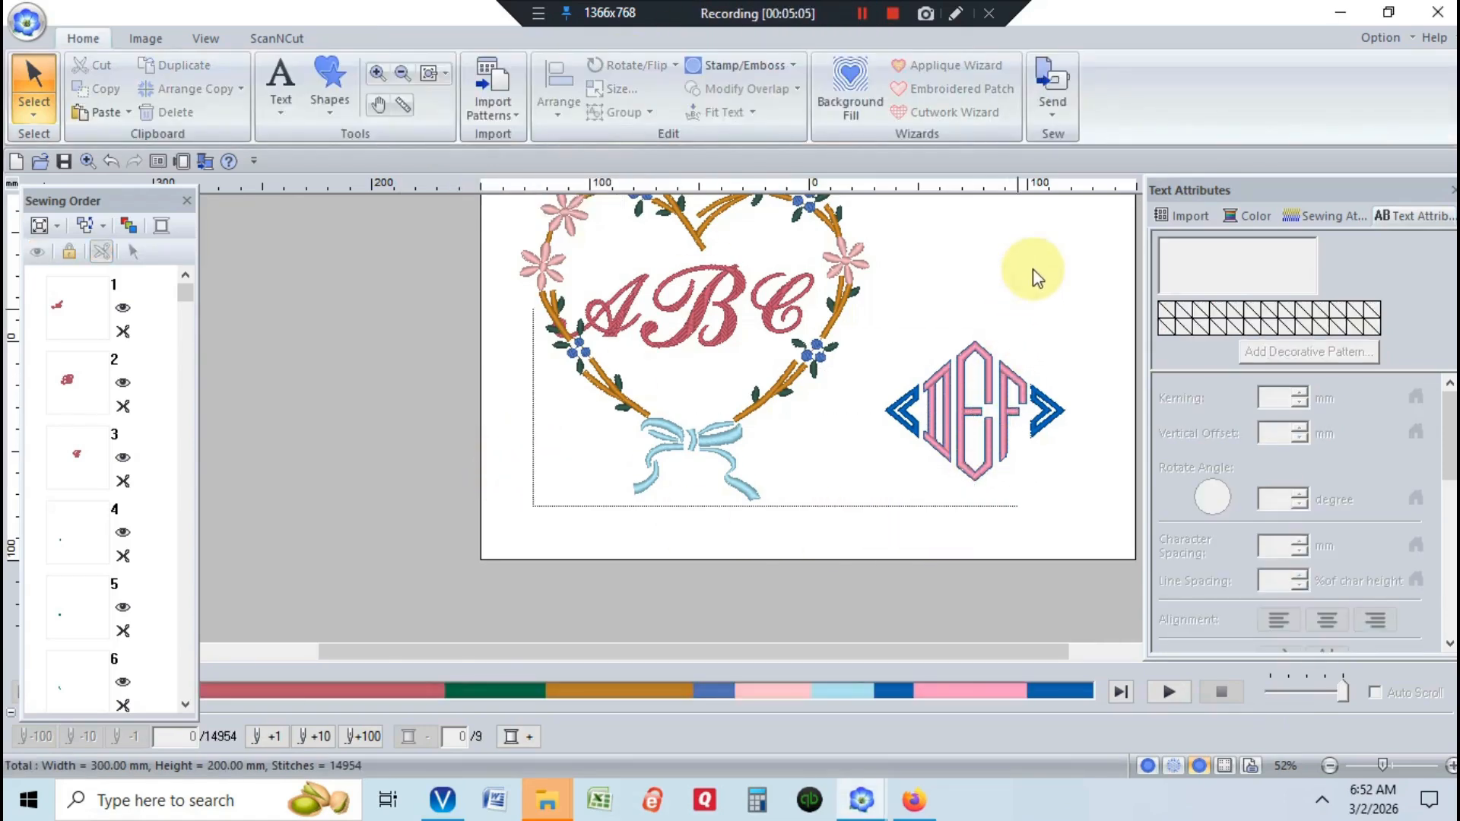
key("ctrl+a")
key("Delete")
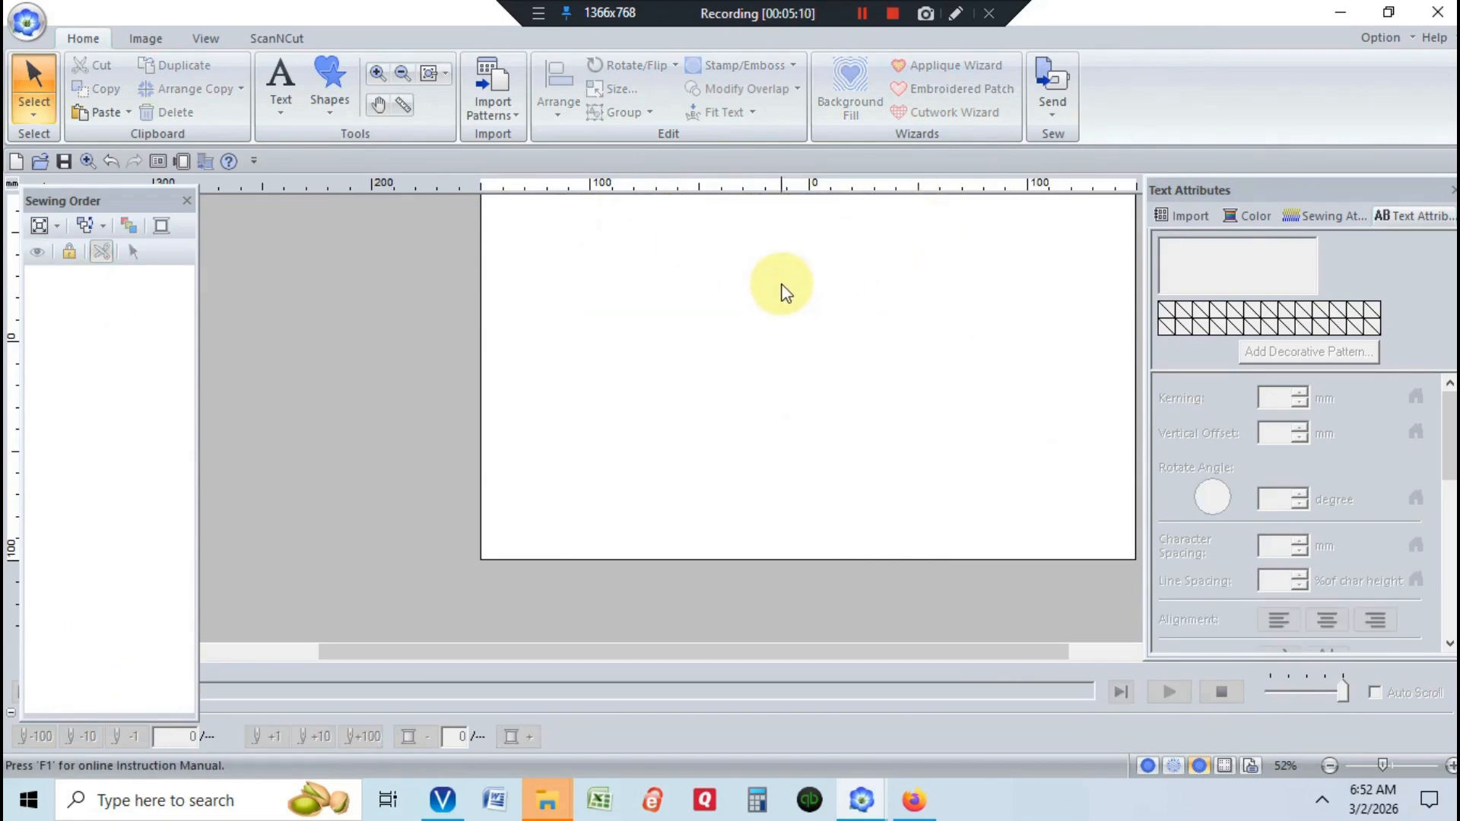
scroll(782, 271, "up", 1)
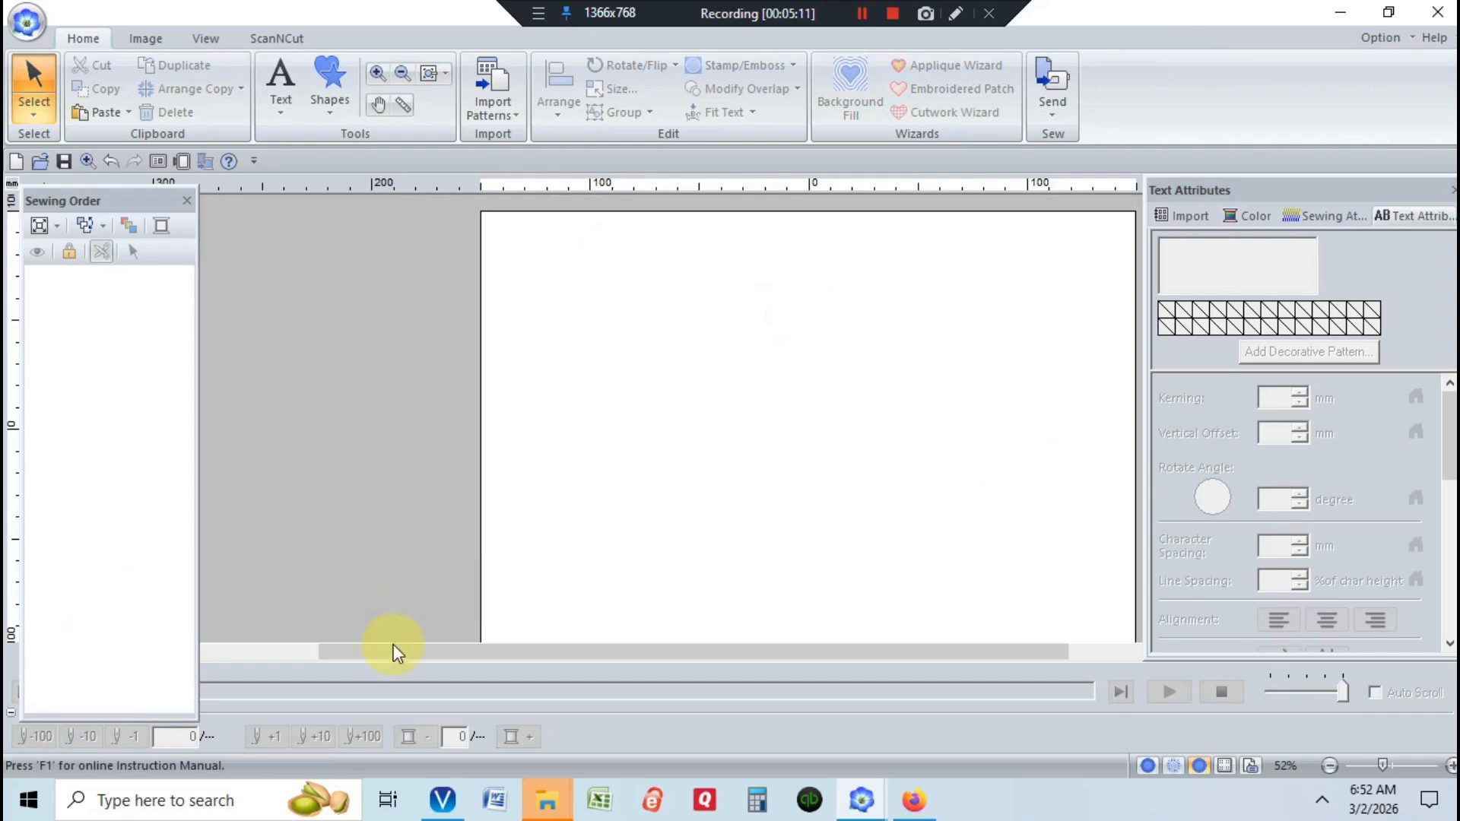
left_click_drag(395, 651, 435, 637)
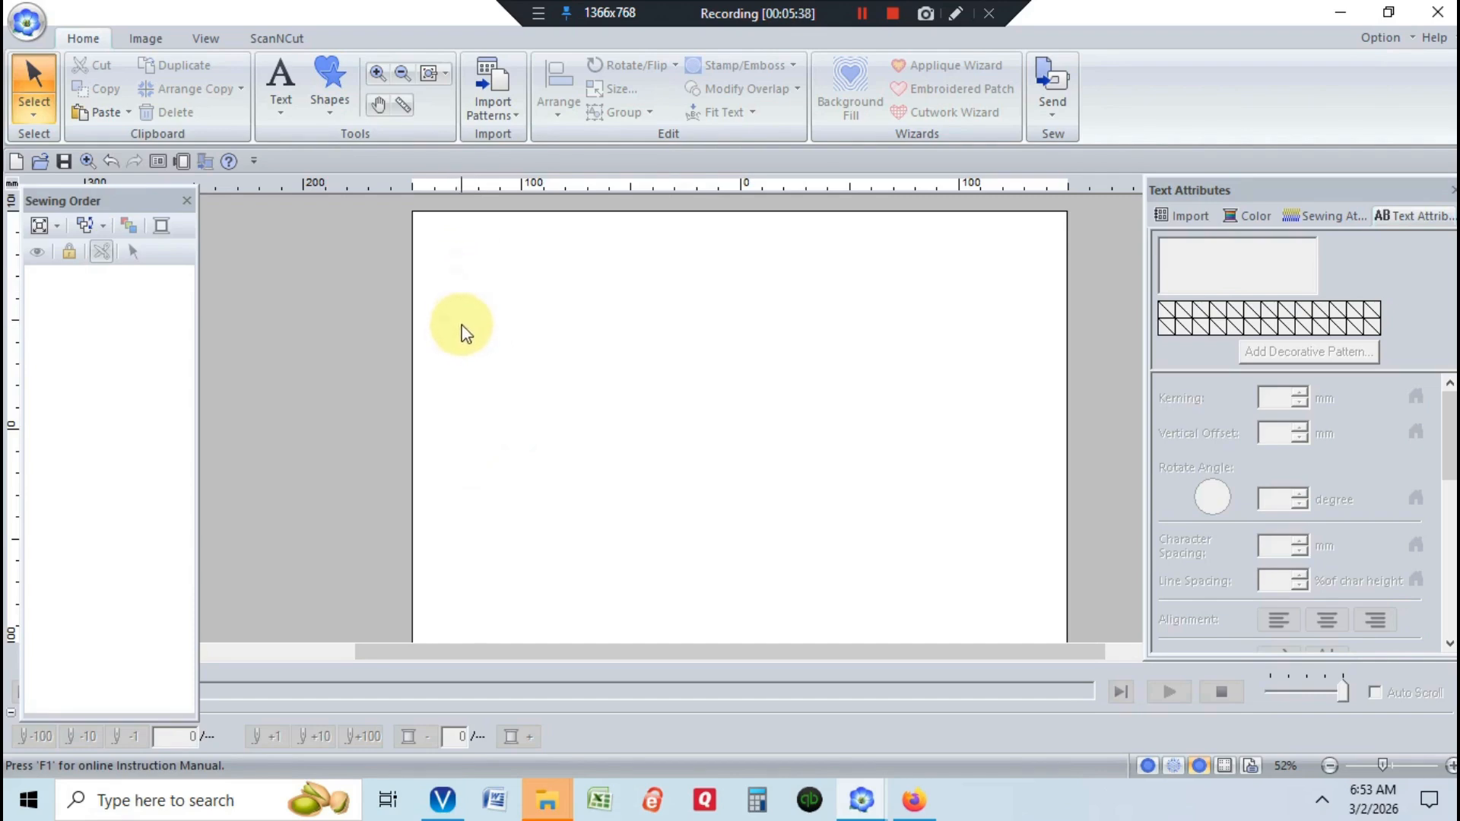
Start the user-mapped text tool with the Sample04_ScriptS font
left_click(286, 93)
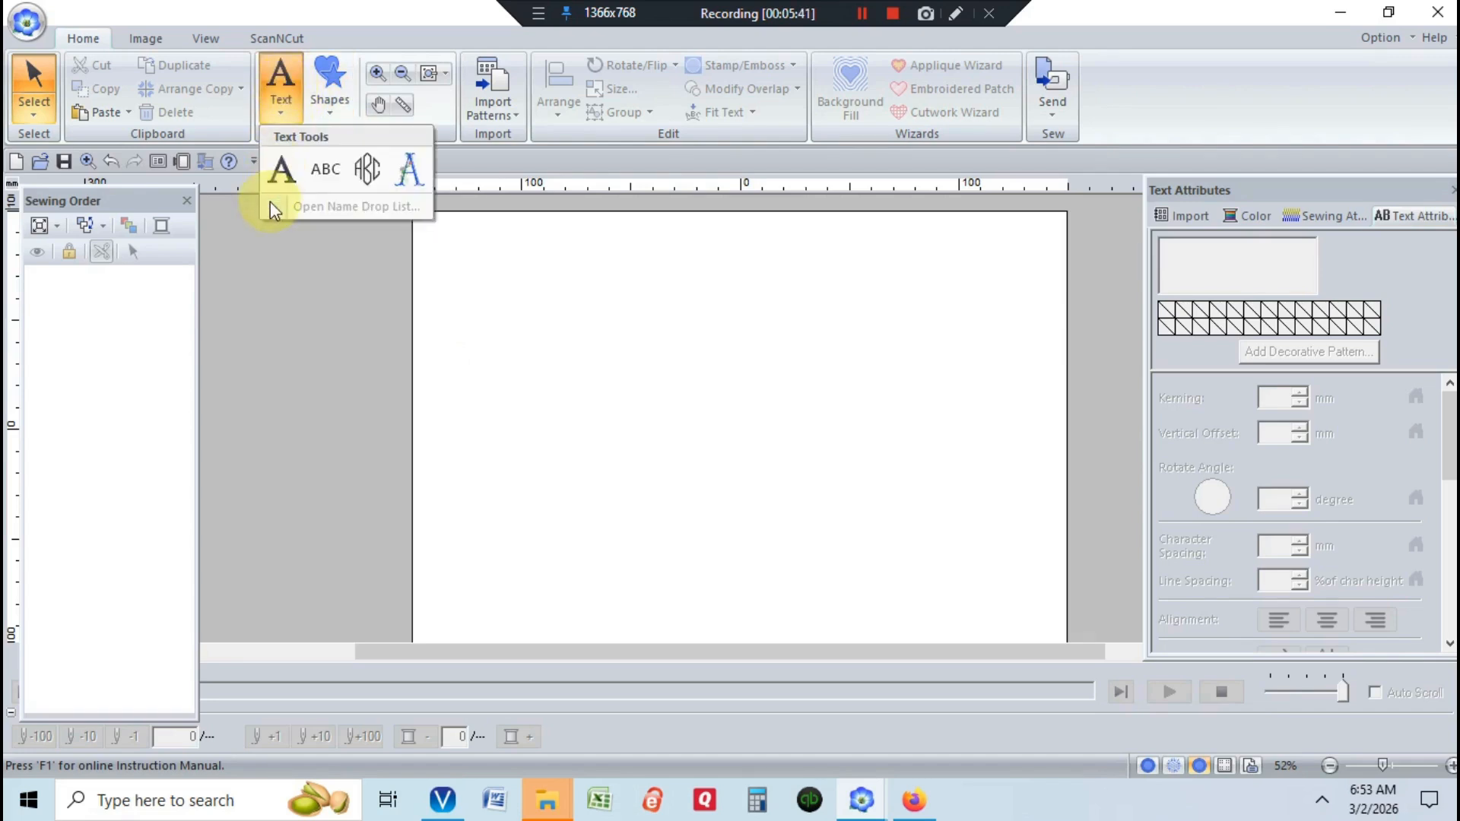
left_click(402, 178)
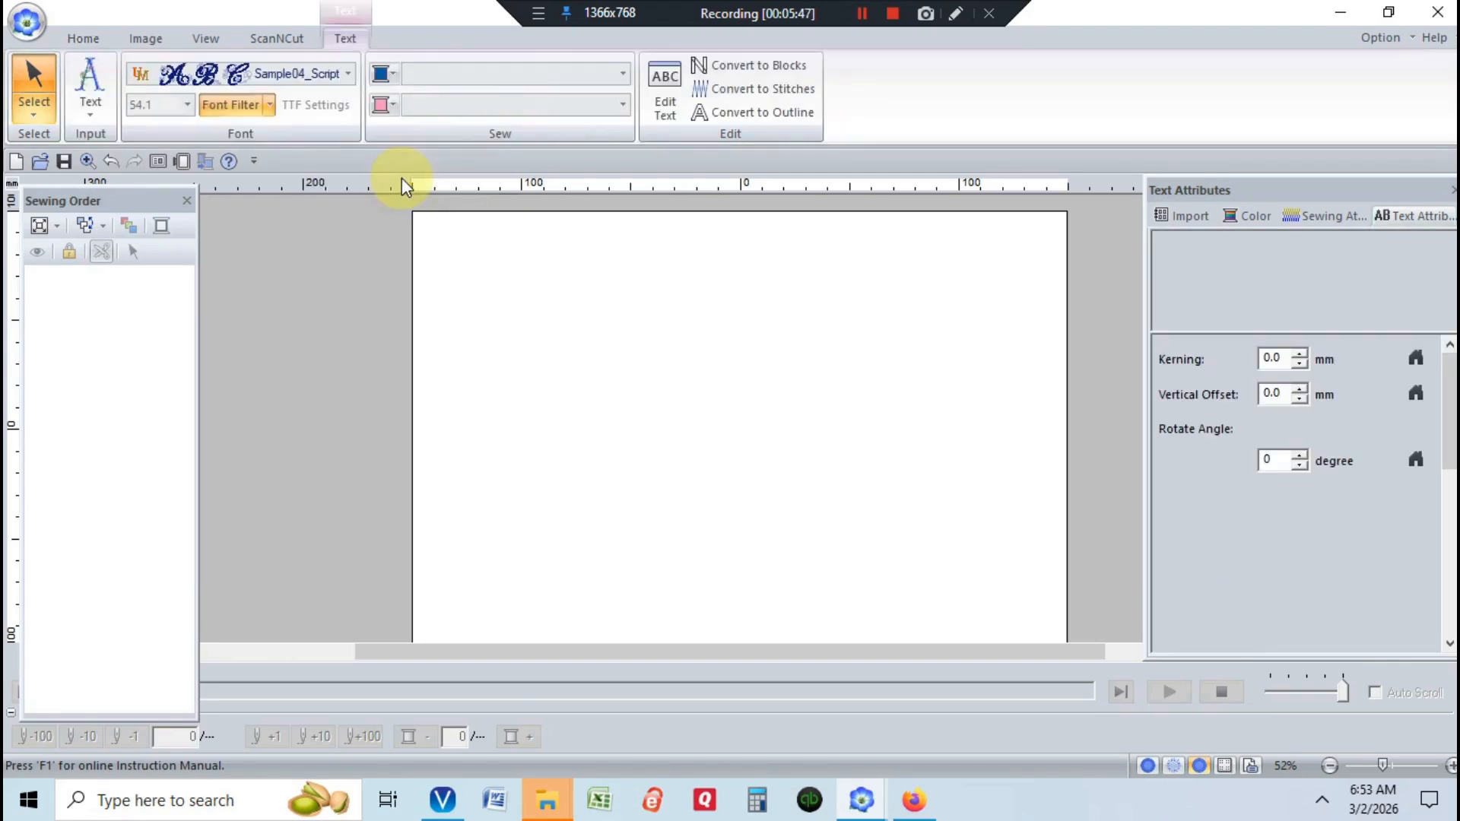
left_click(351, 80)
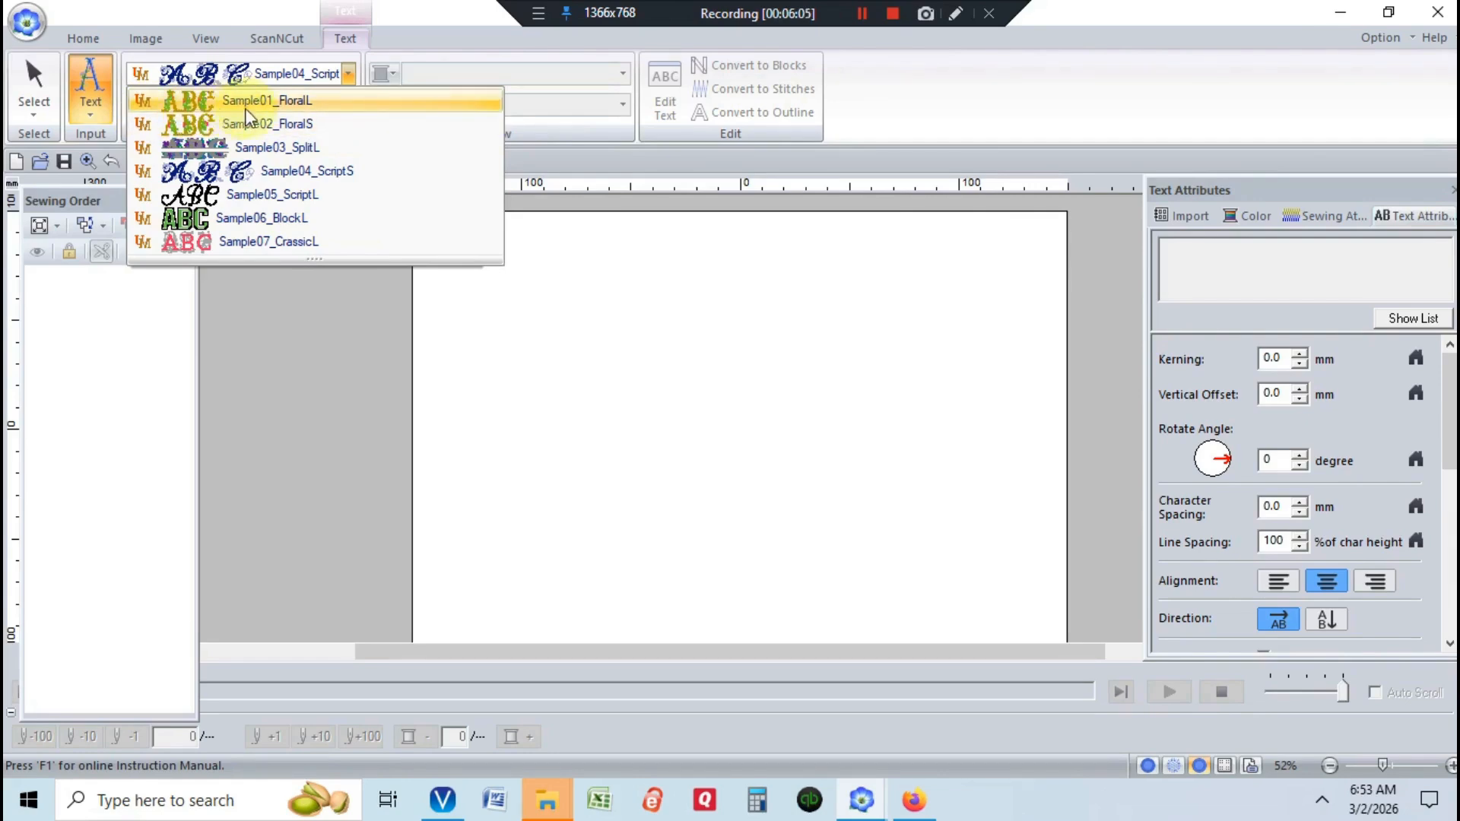
left_click(262, 174)
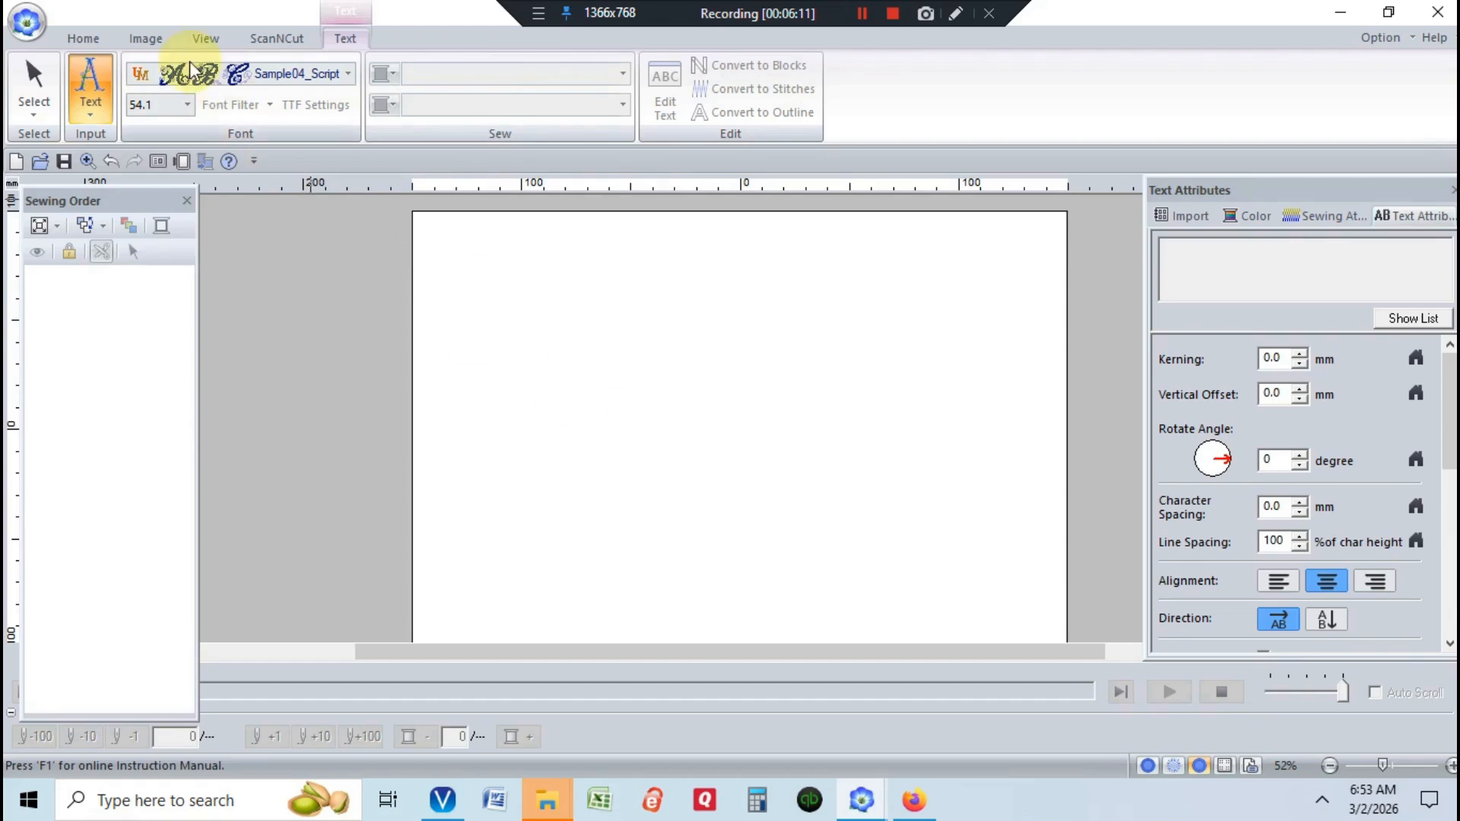
Try to set the script font's text size to 75
left_click(186, 104)
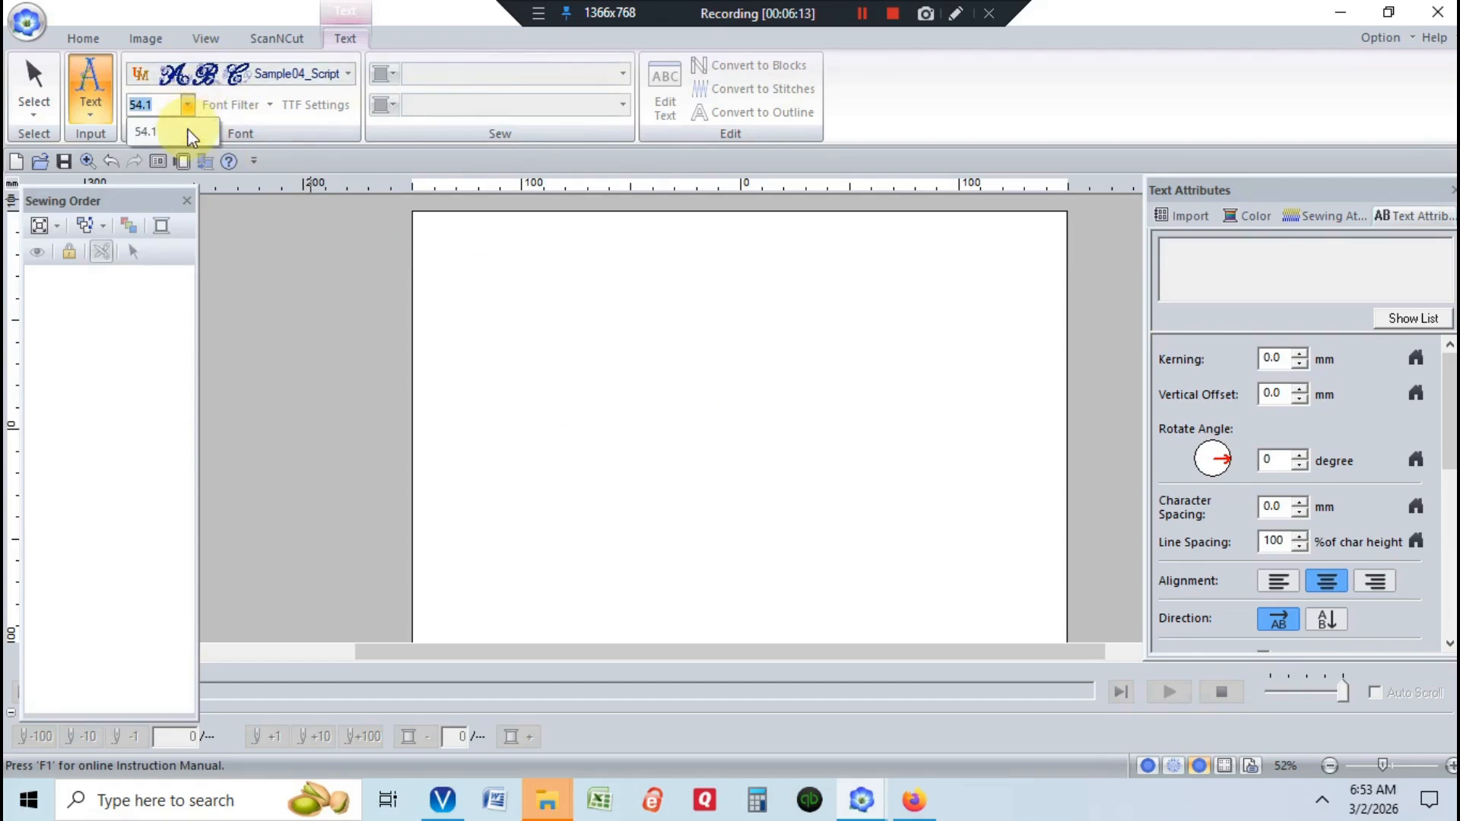
type("75")
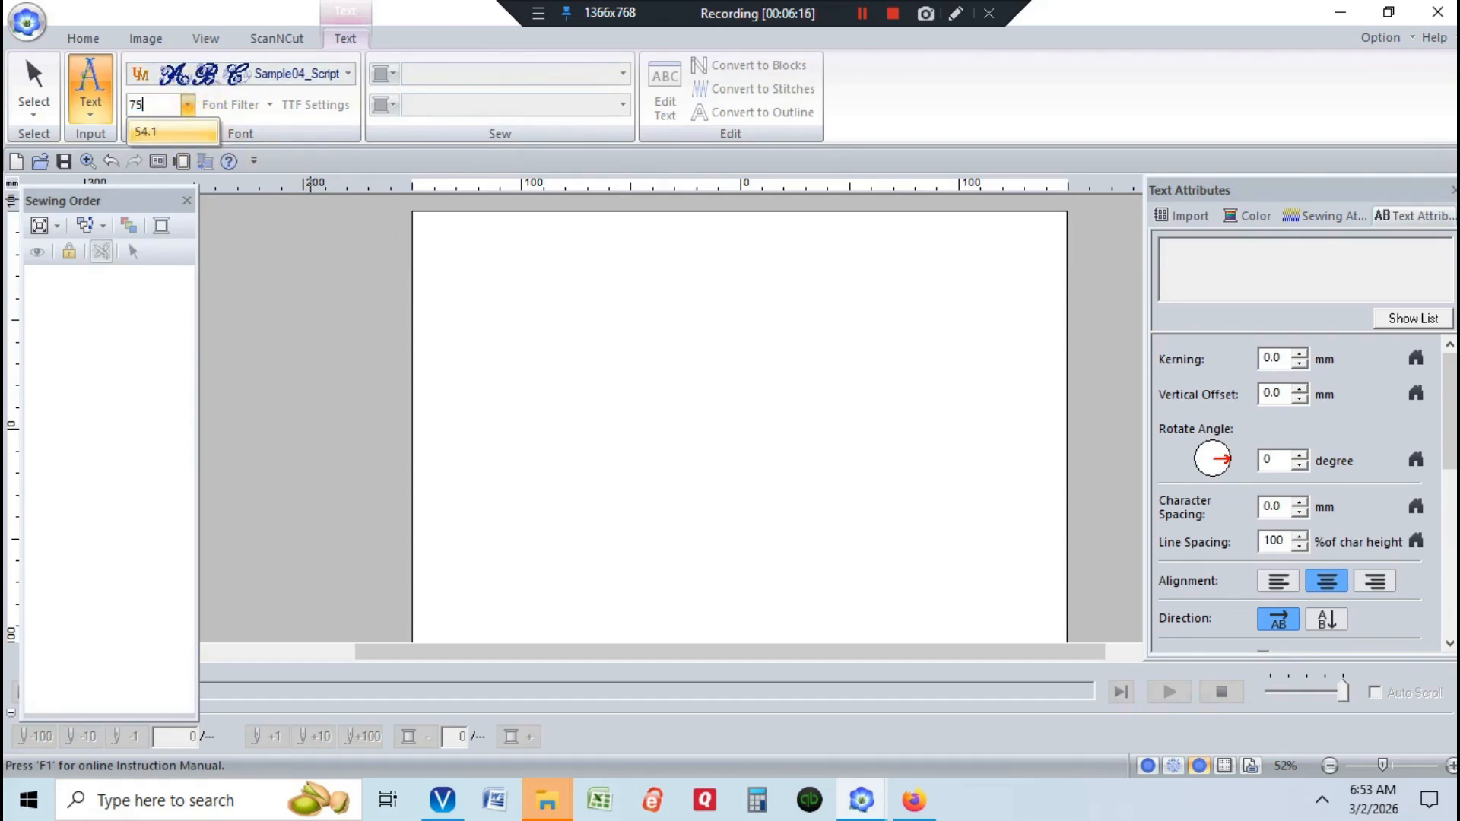
key("Return")
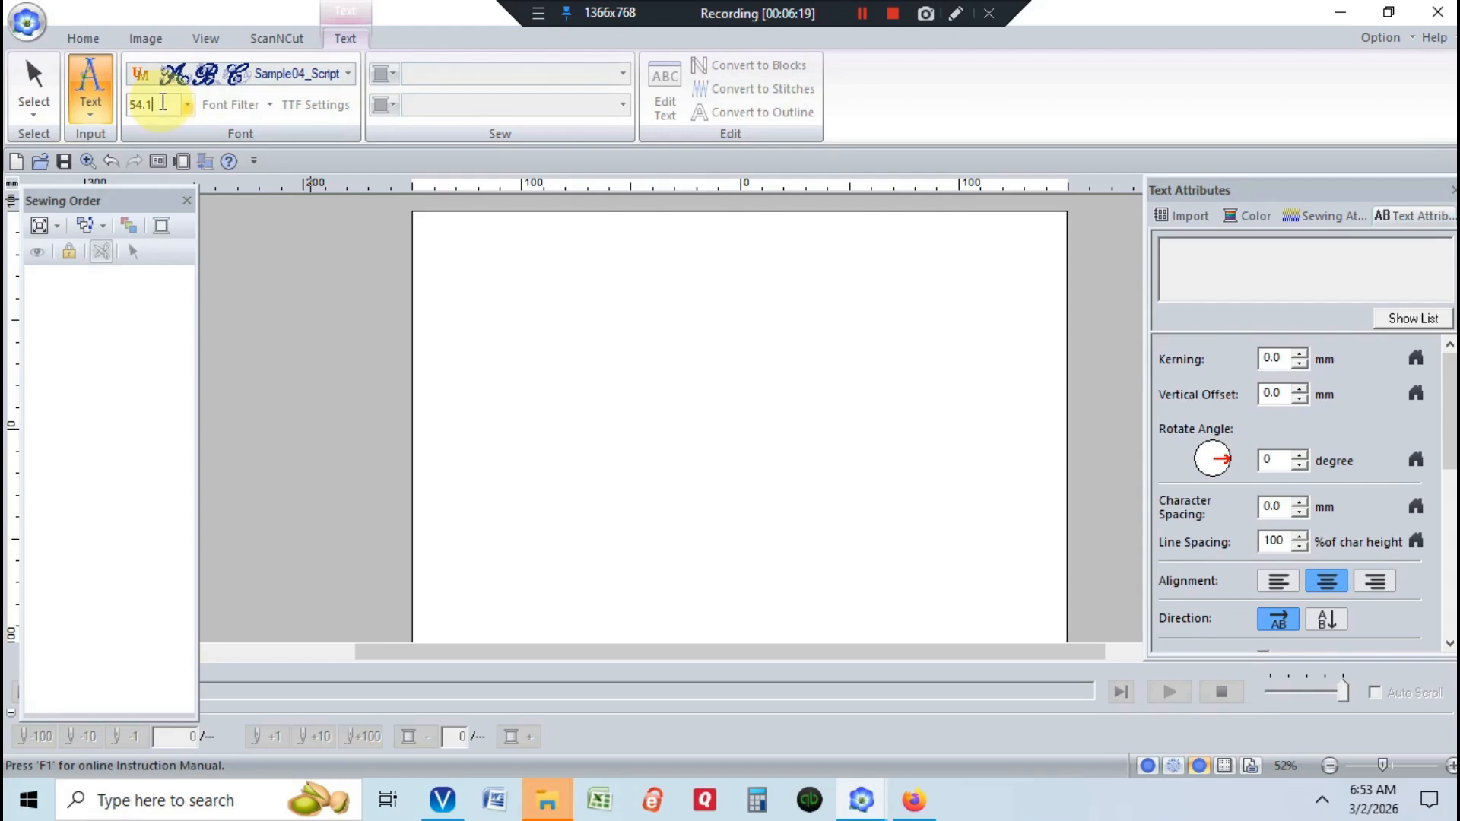
left_click_drag(163, 102, 127, 101)
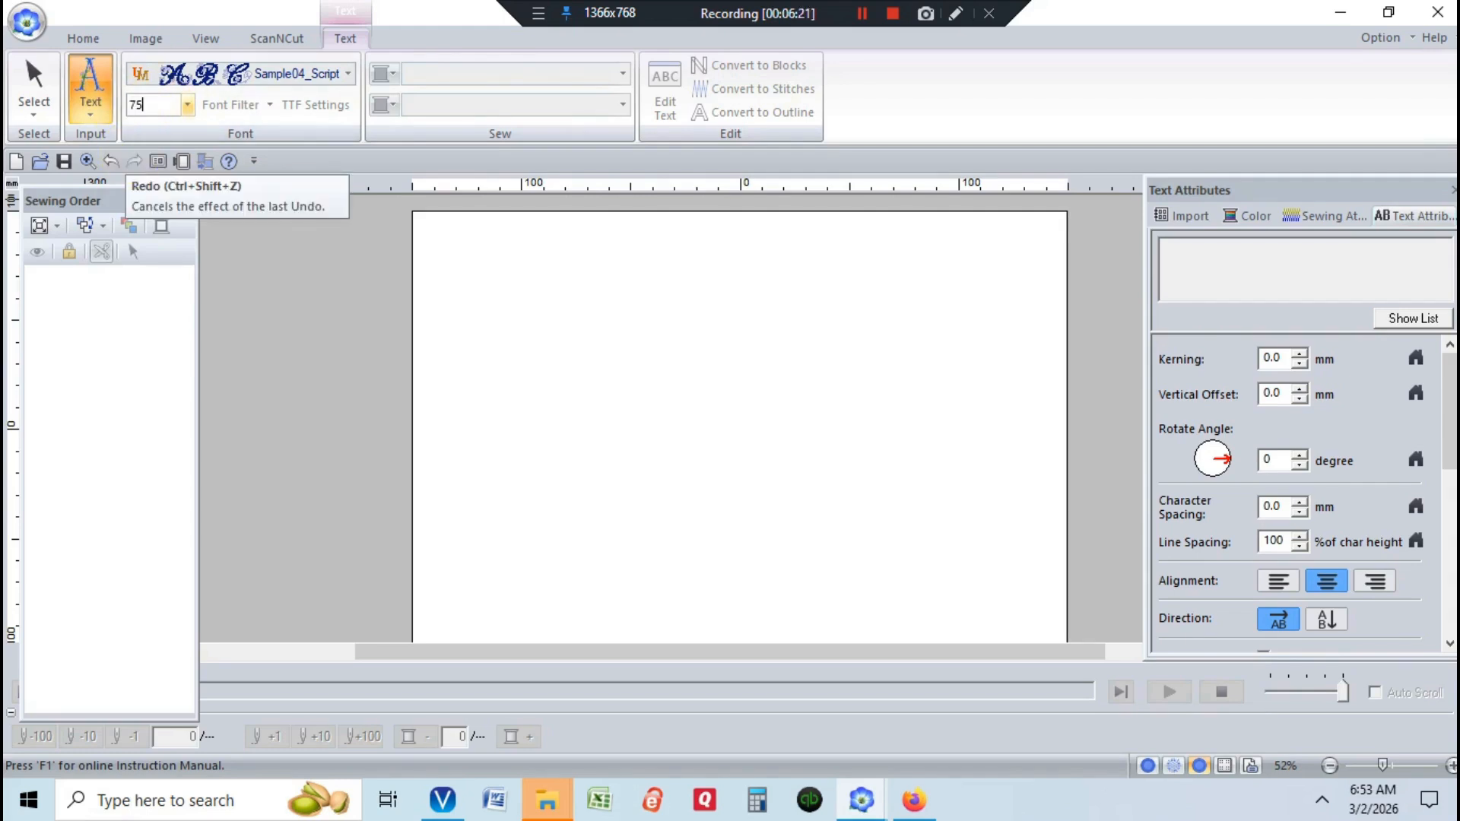
type("75")
key("Return")
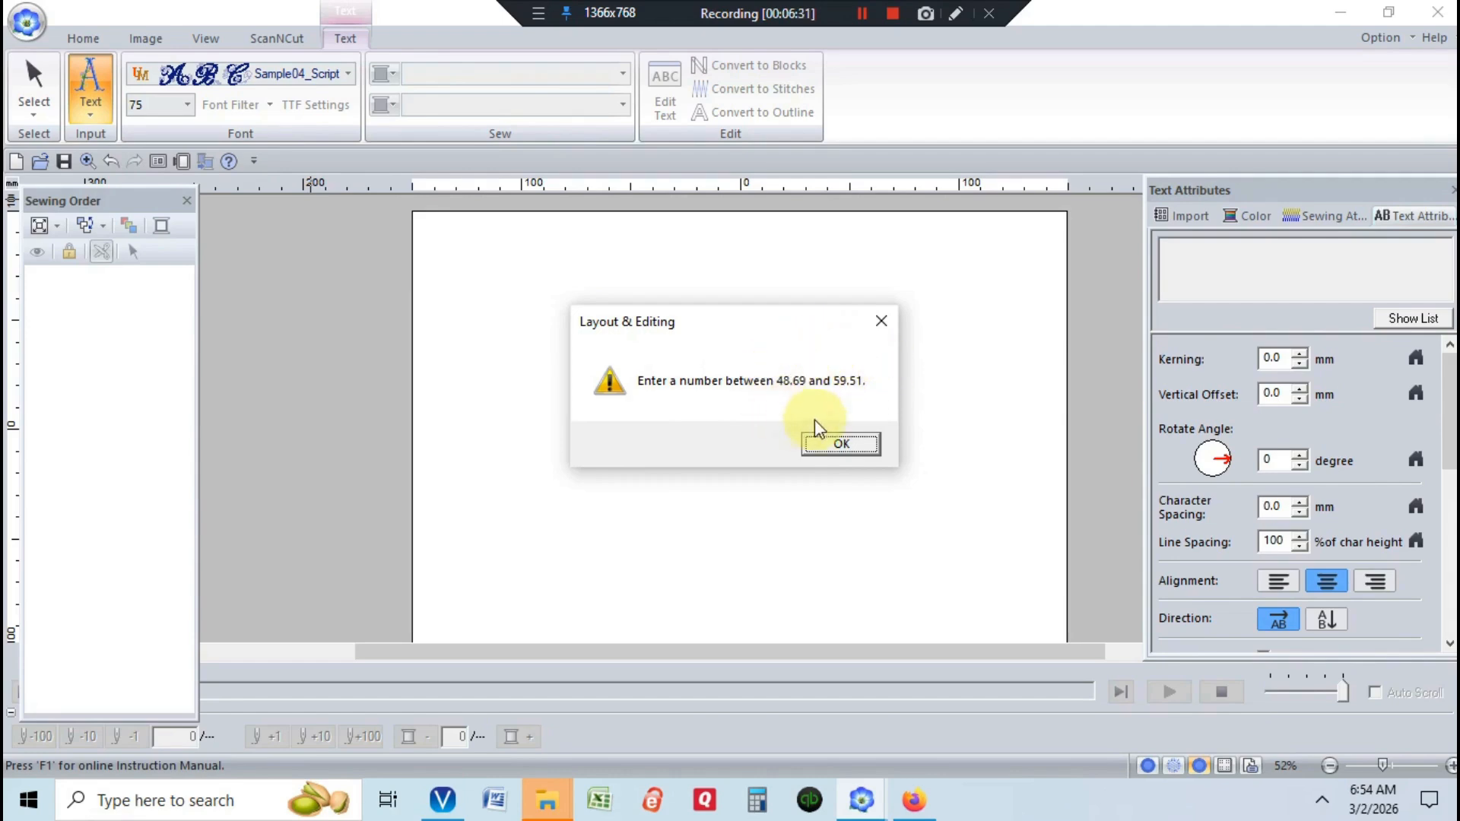
left_click(841, 445)
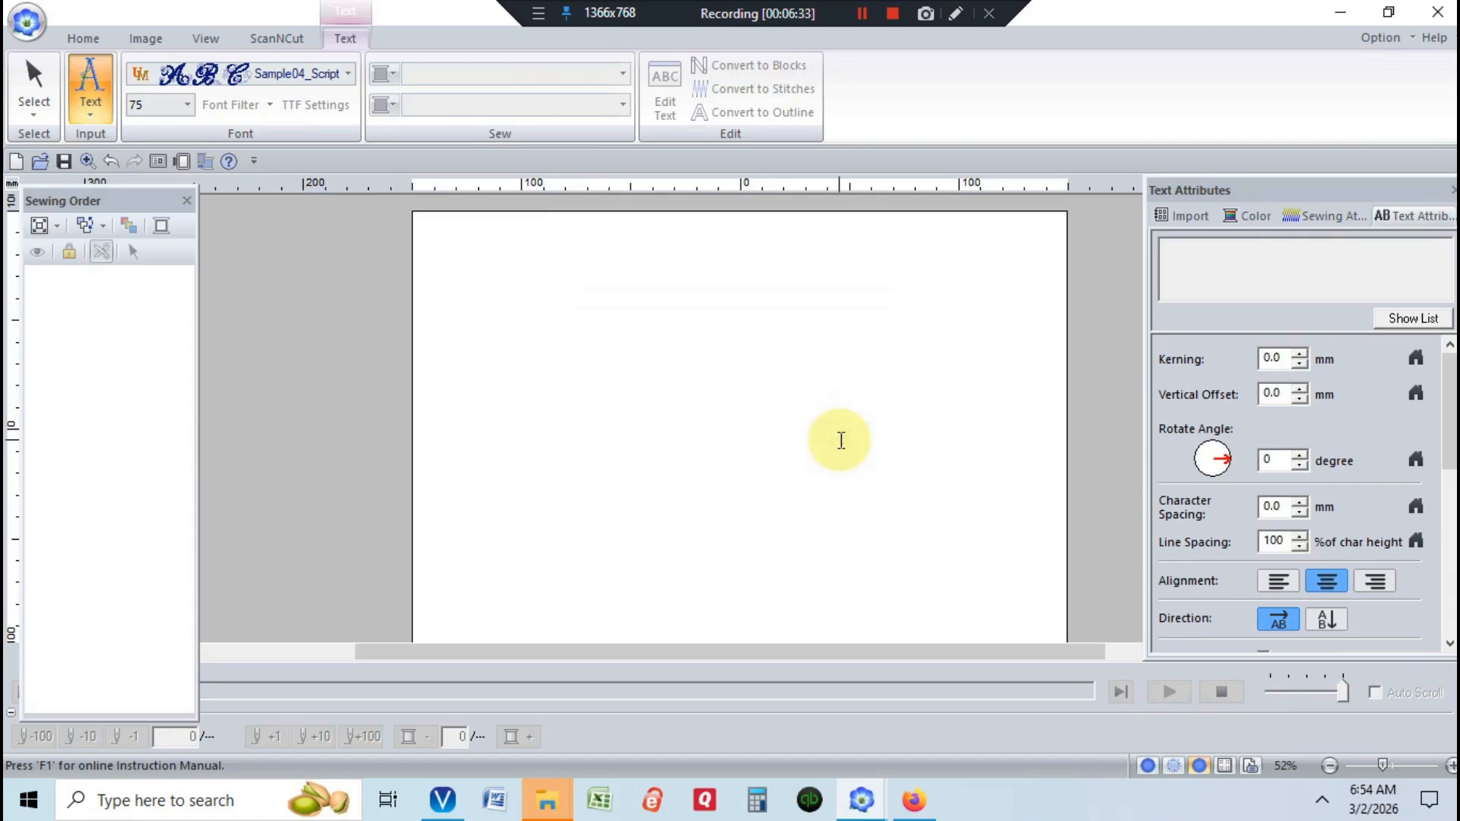
Set the script font's text size to 50
double_click(140, 104)
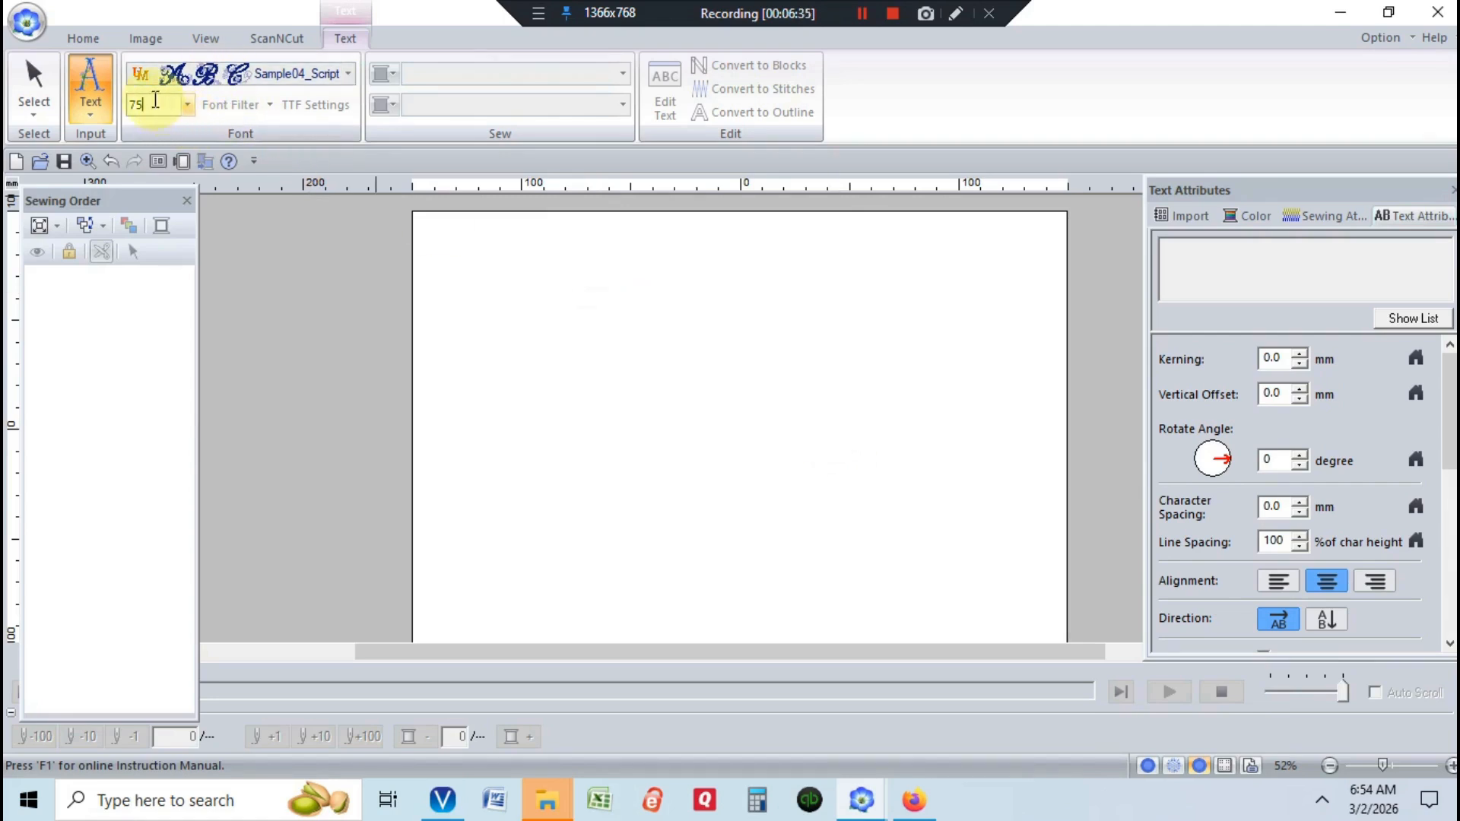
type("5")
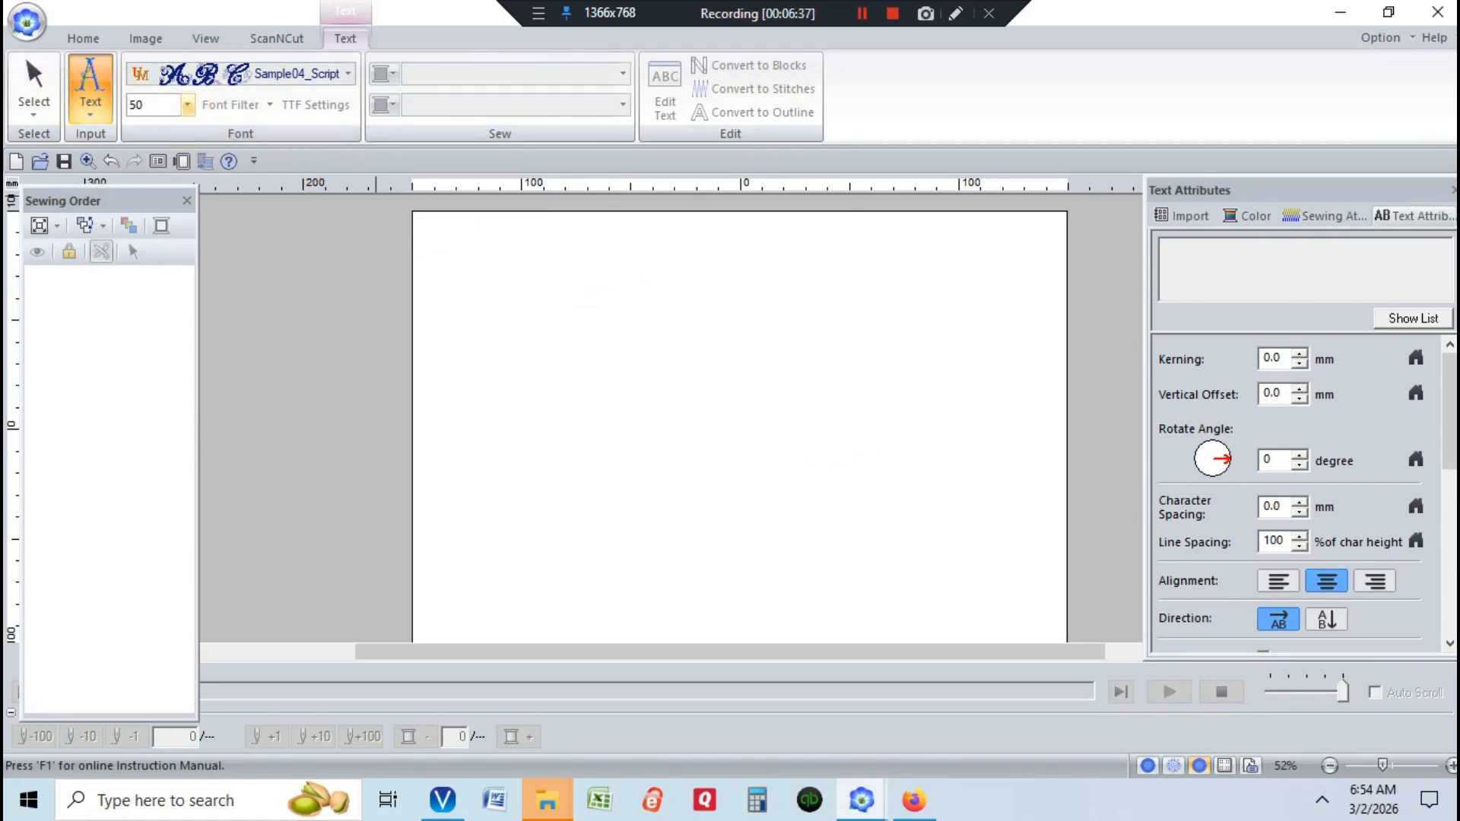
key("Return")
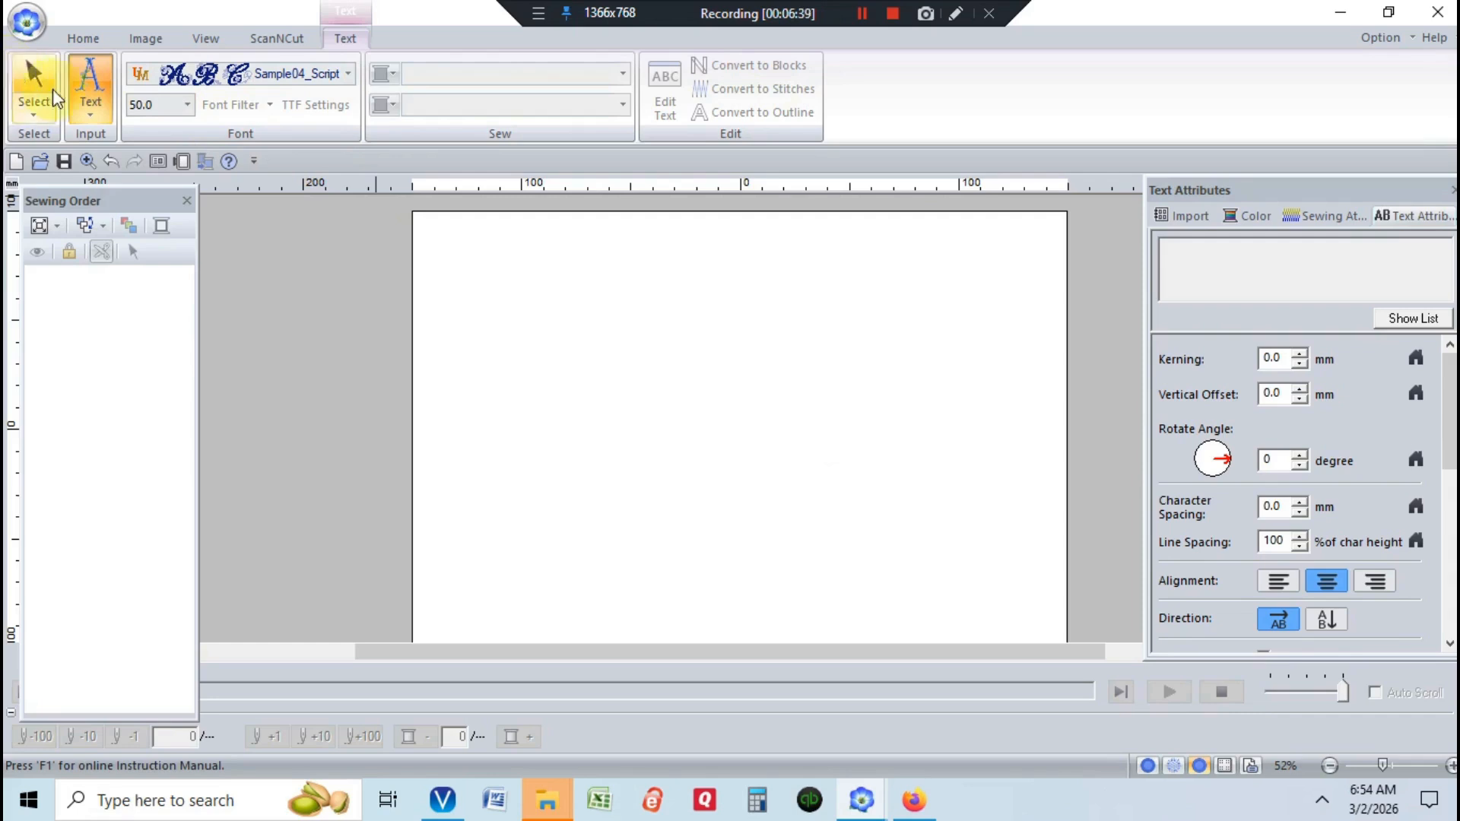
Add the text ABC in the script font near the middle of the page
left_click(662, 459)
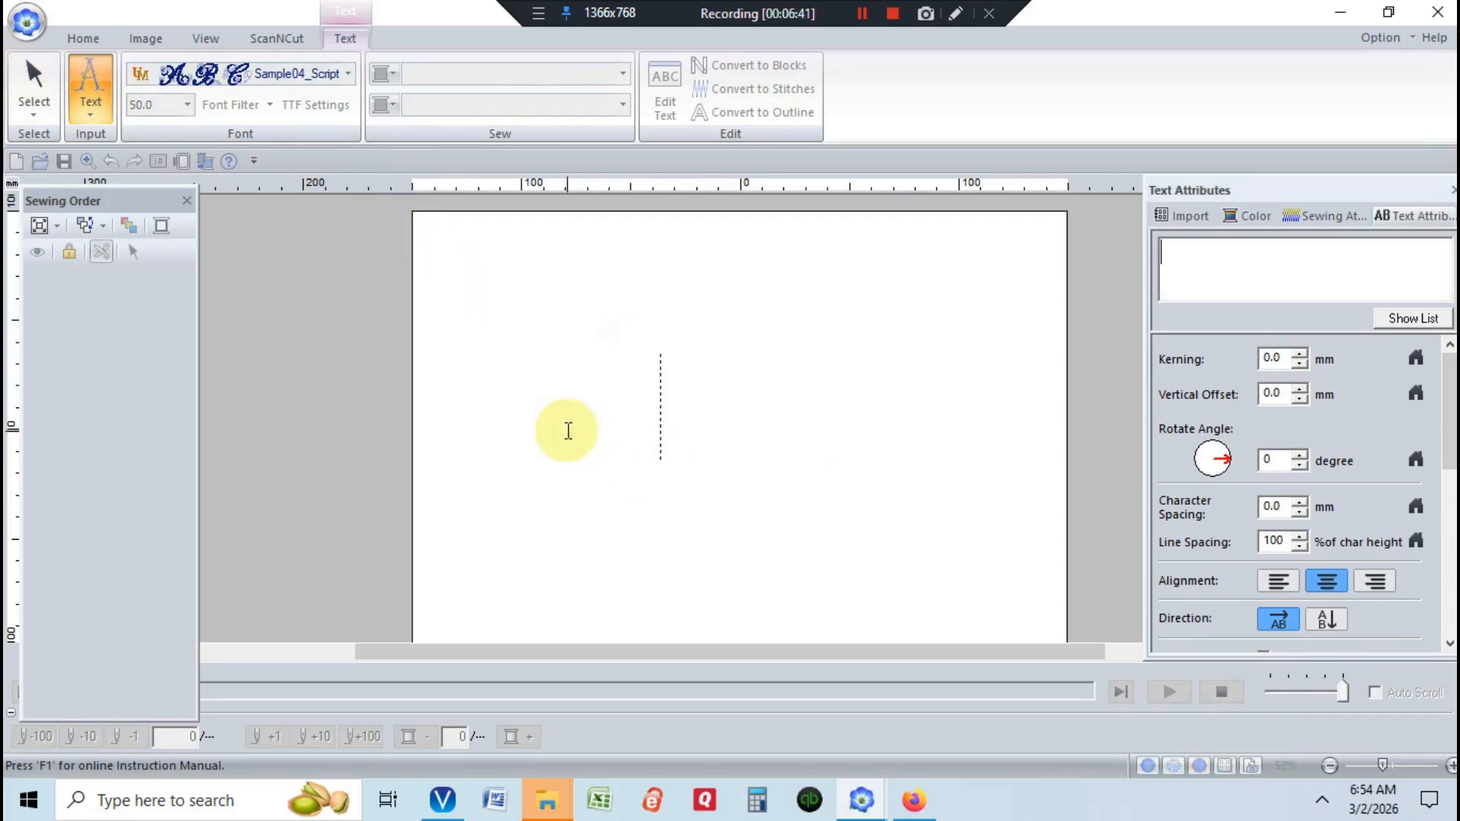
type("A")
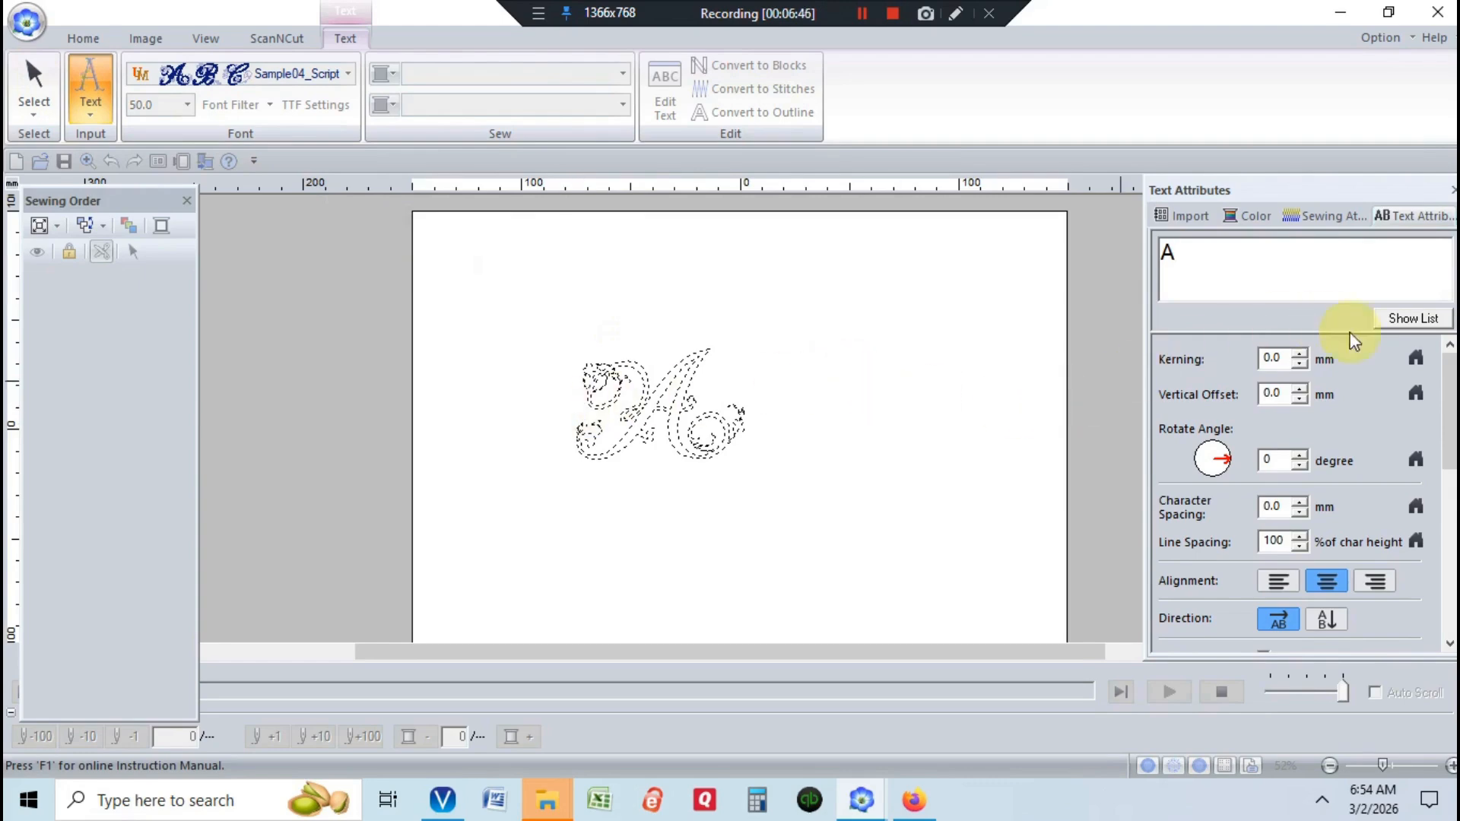
scroll(1452, 373, "down", 3)
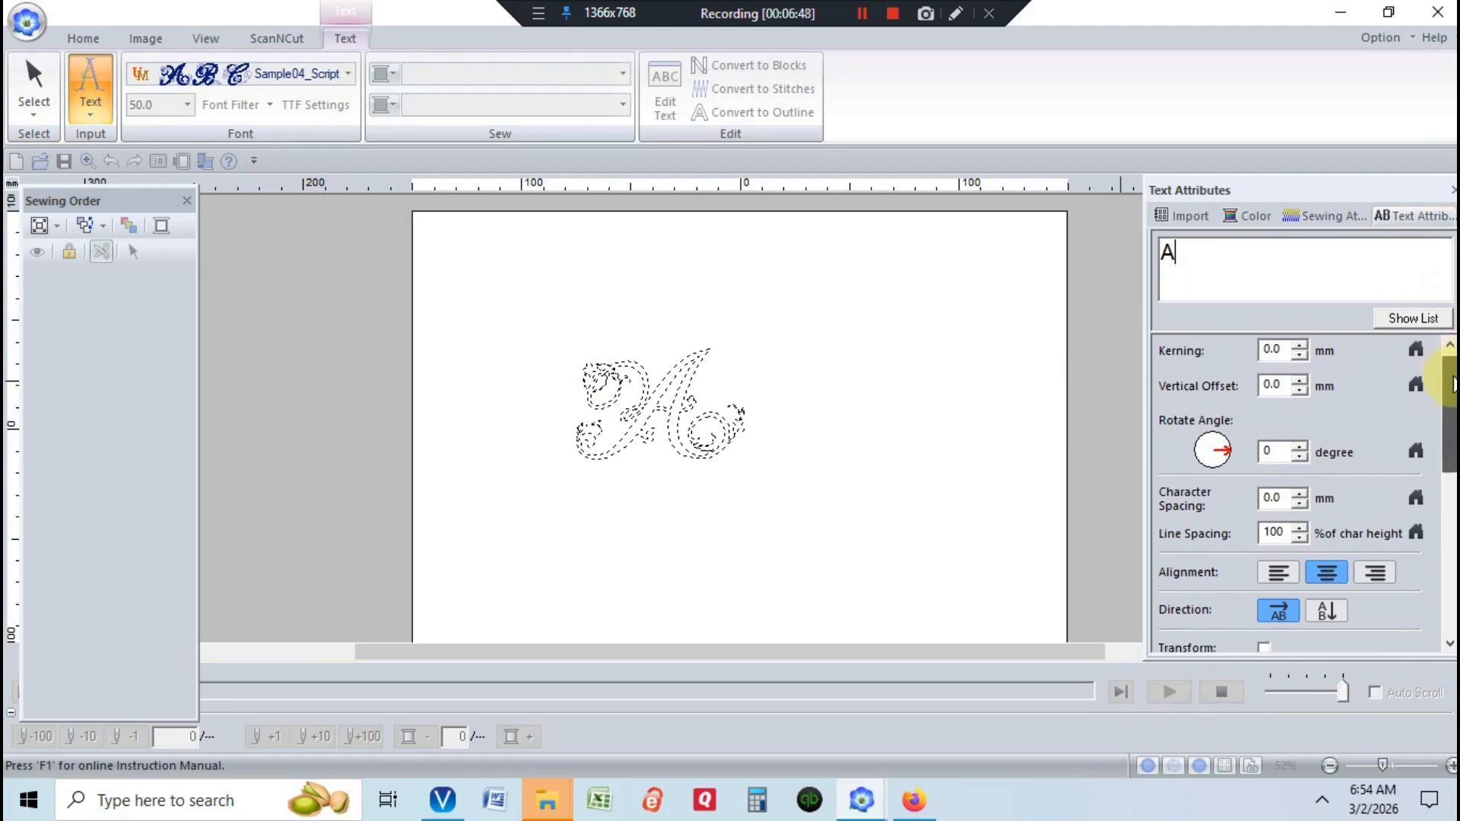
scroll(1451, 373, "up", 3)
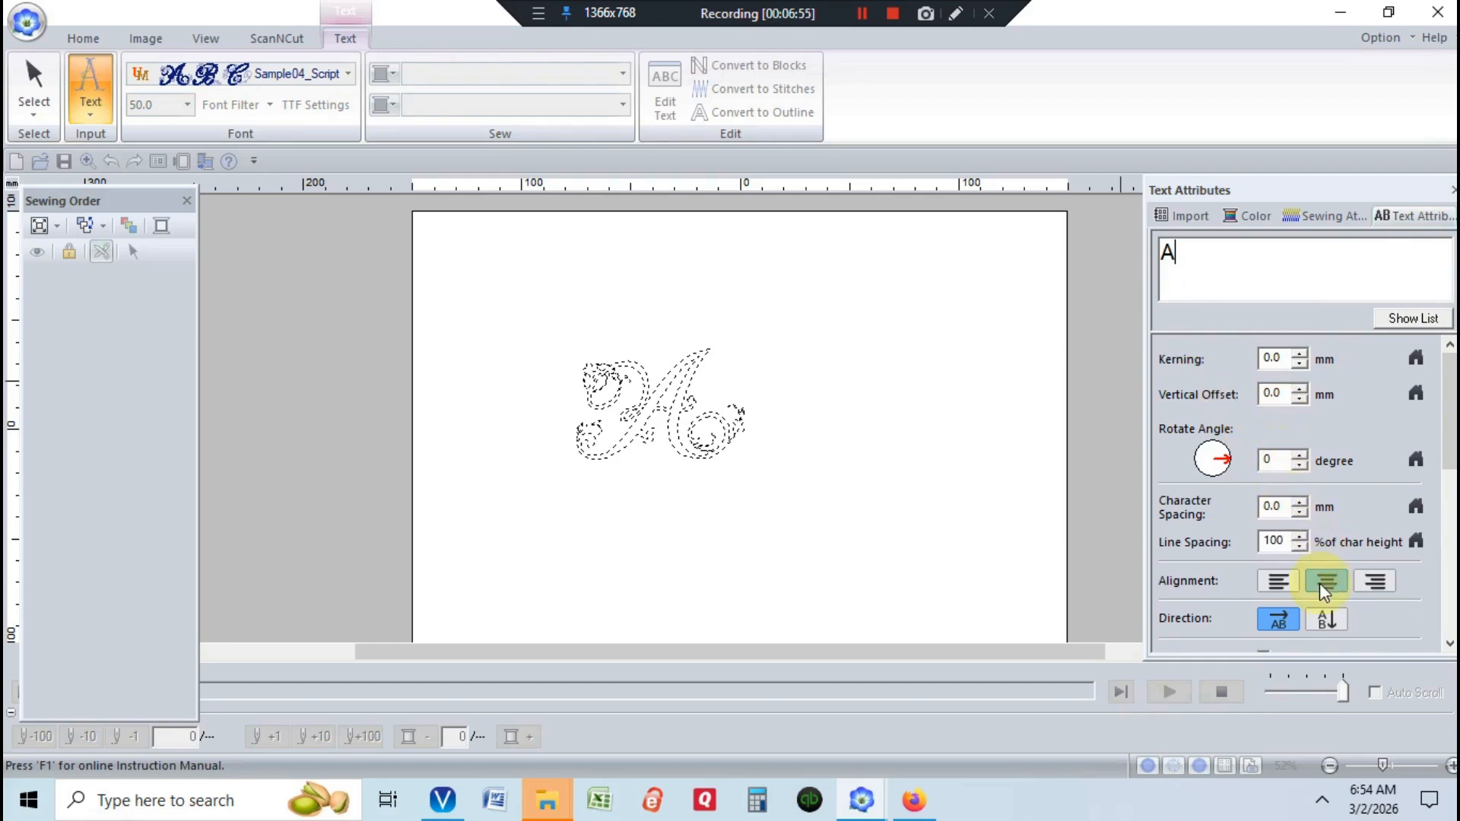
left_click(1444, 533)
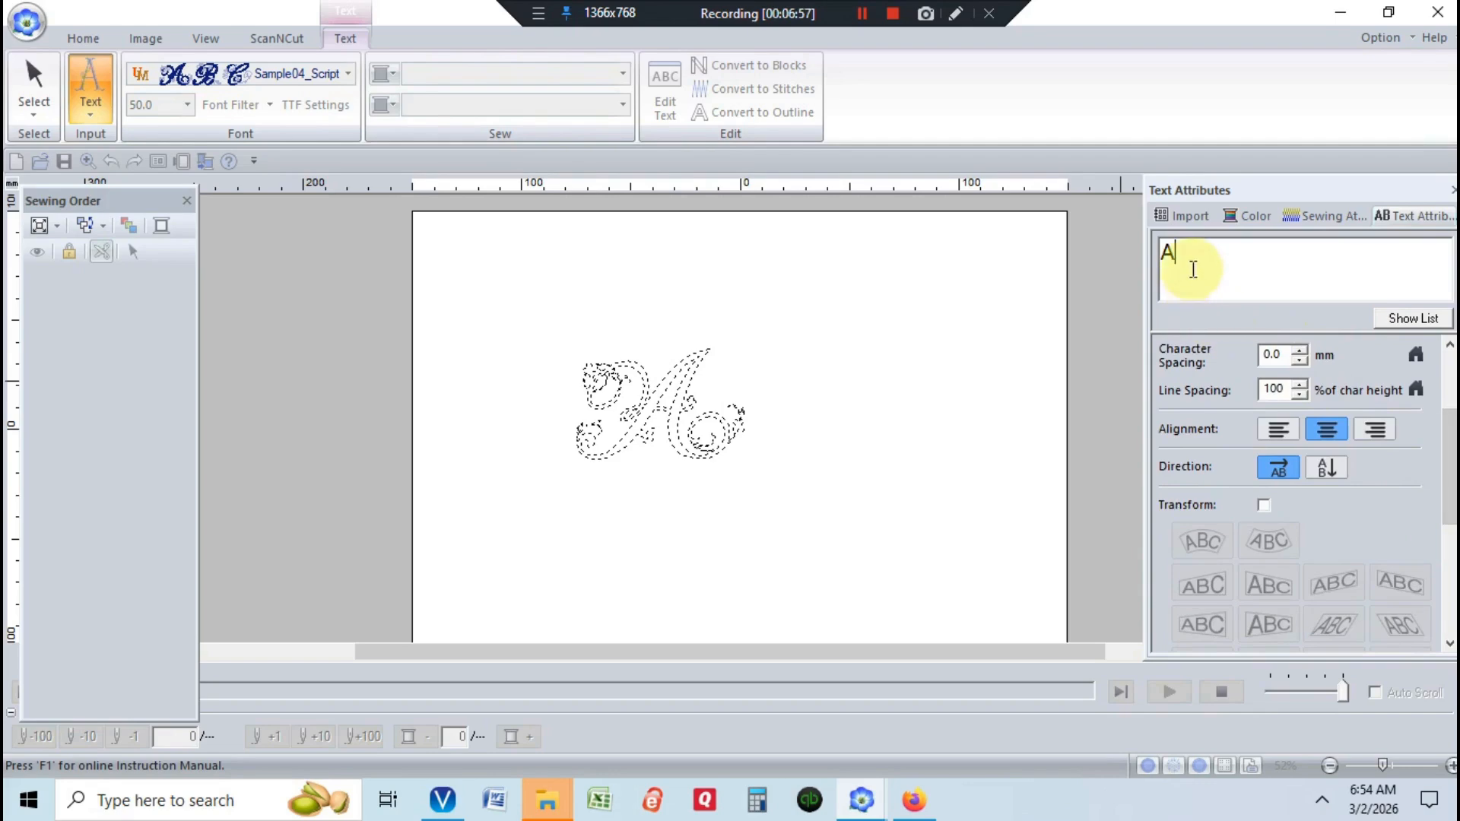
type("BC")
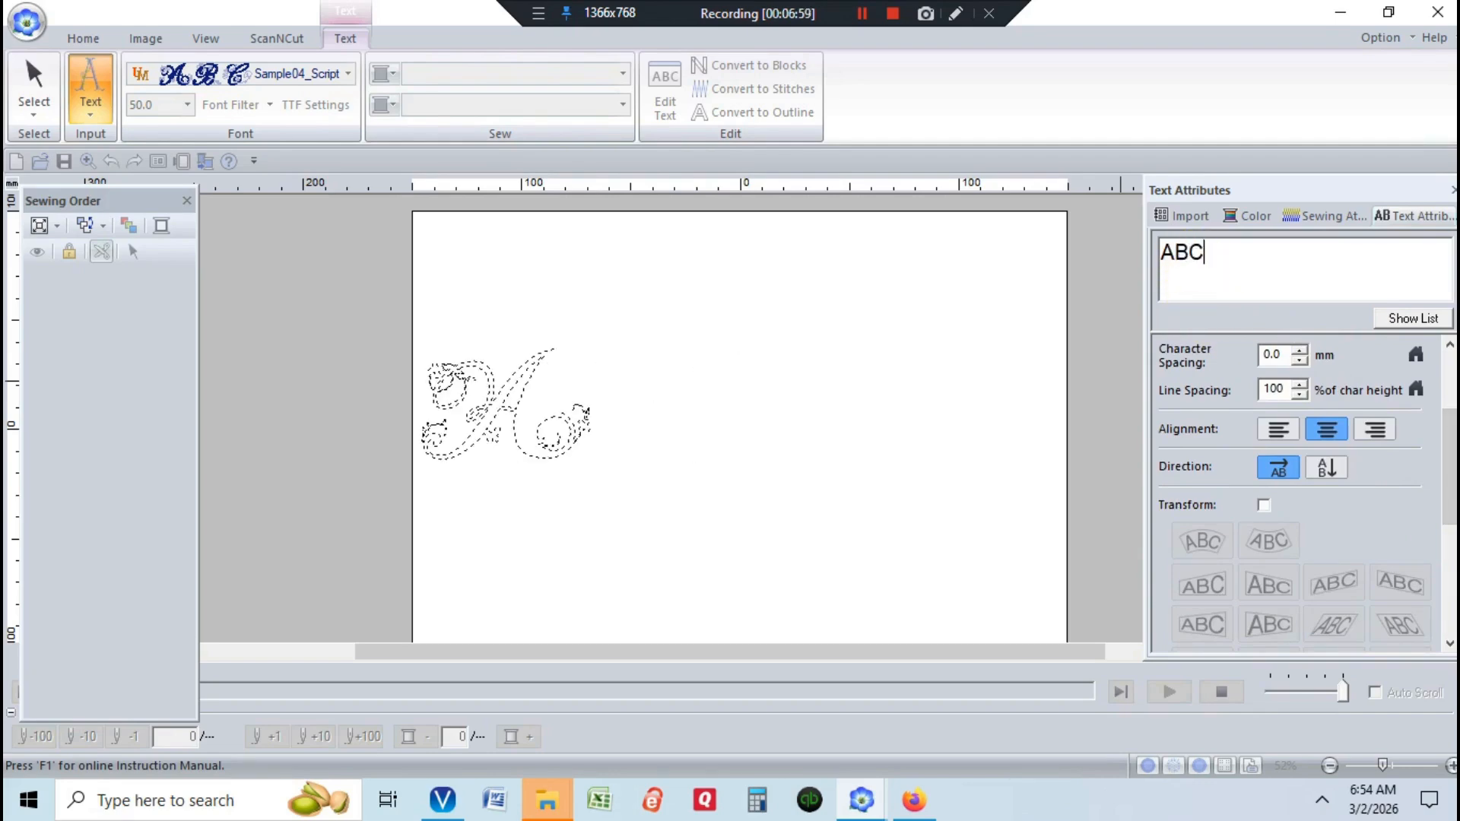
scroll(1449, 448, "down", 1)
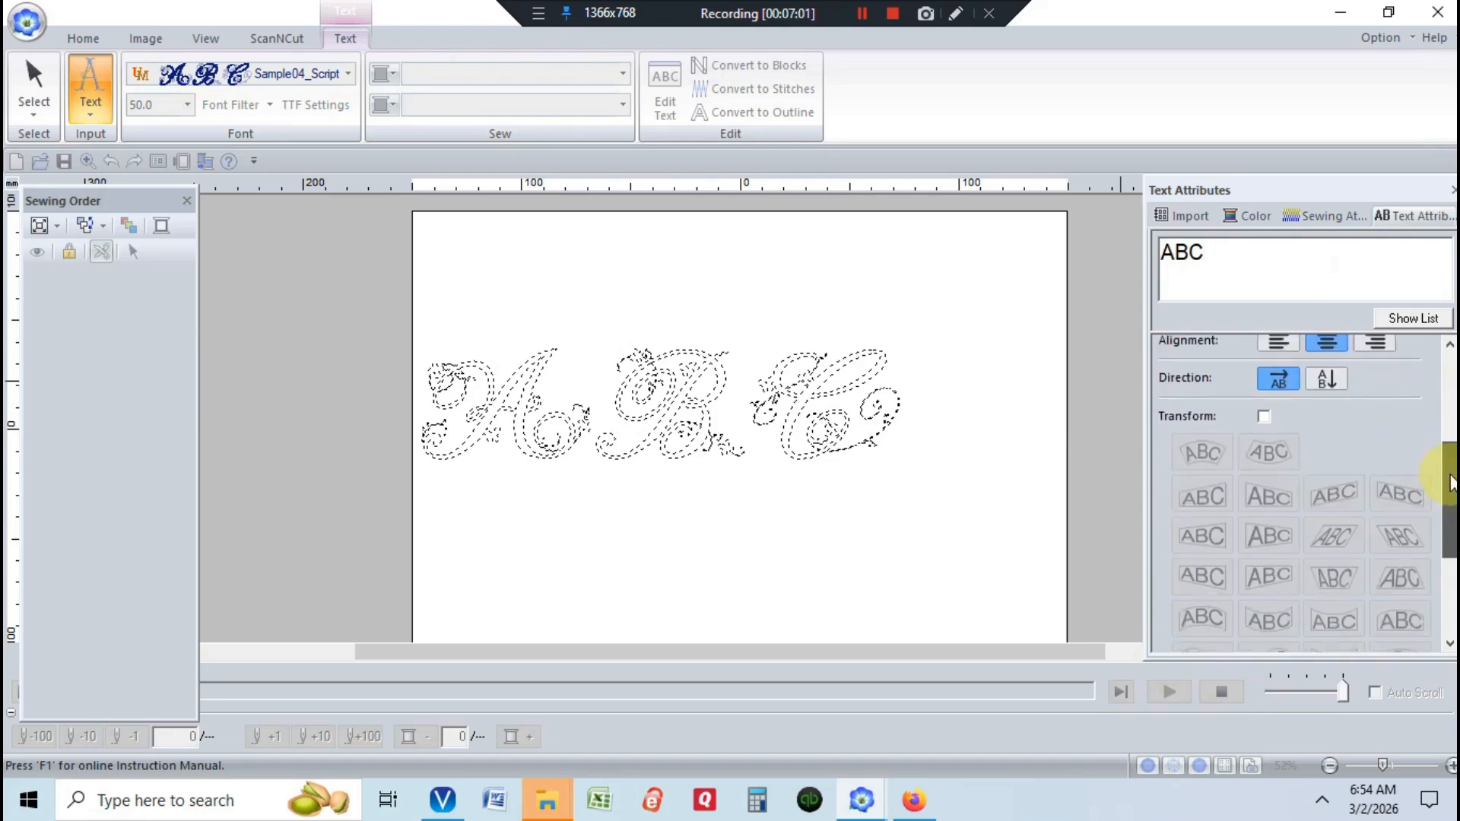
left_click(1264, 417)
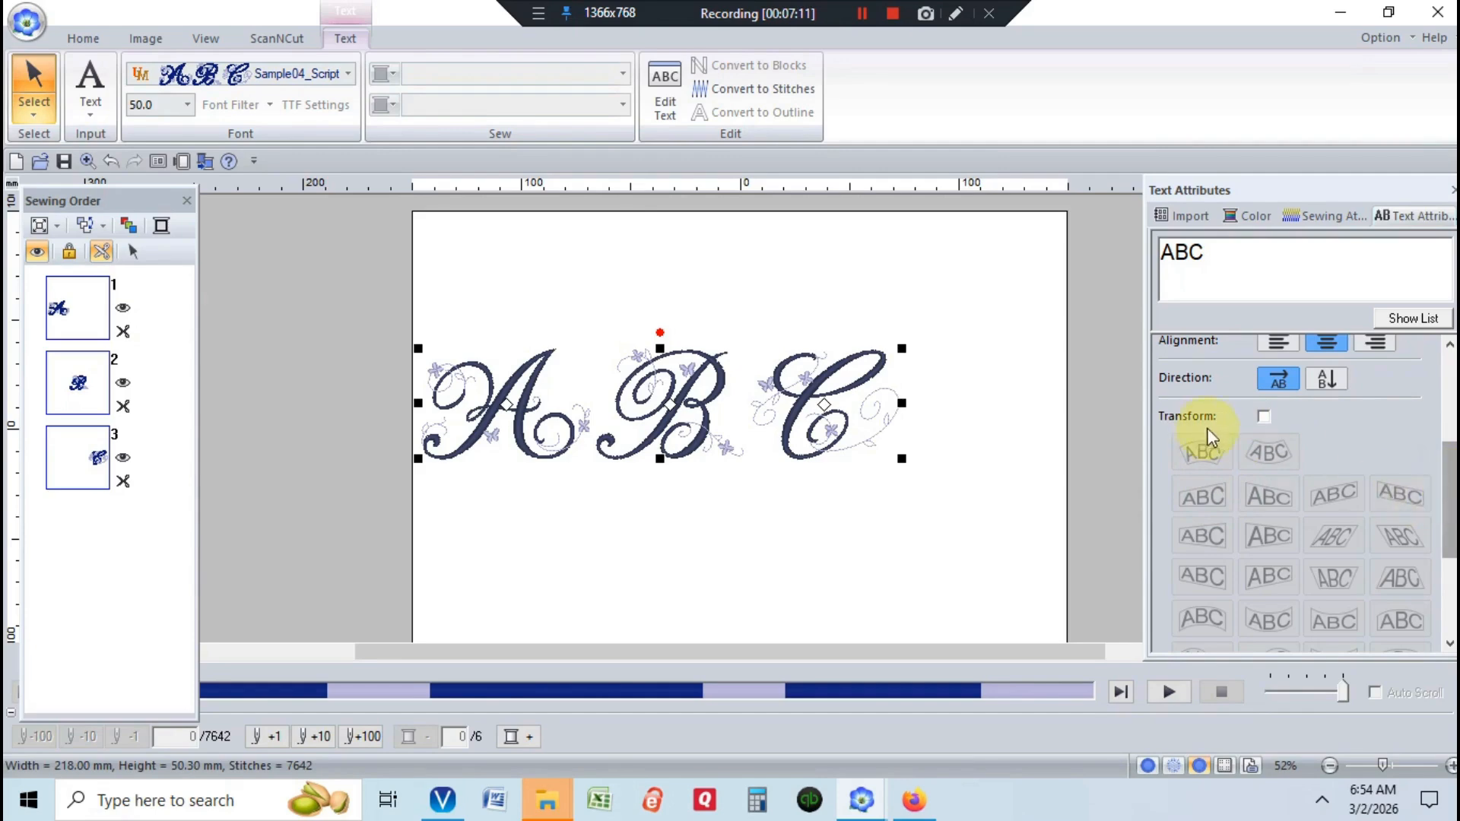
Try the first arched Transform shape on the ABC text, and turn Transform off again
left_click(1264, 416)
left_click(1203, 453)
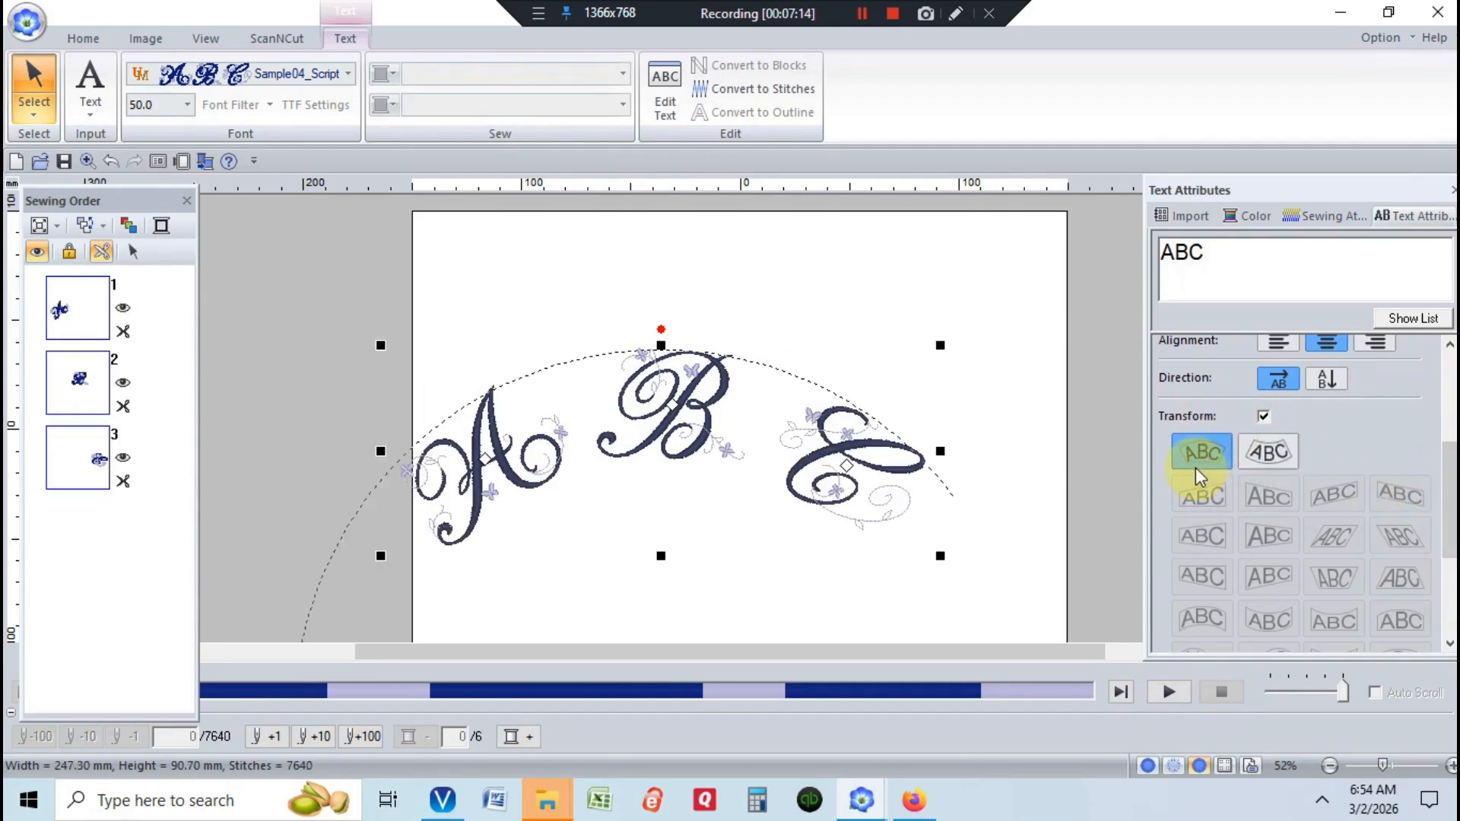
left_click_drag(1449, 522, 1452, 484)
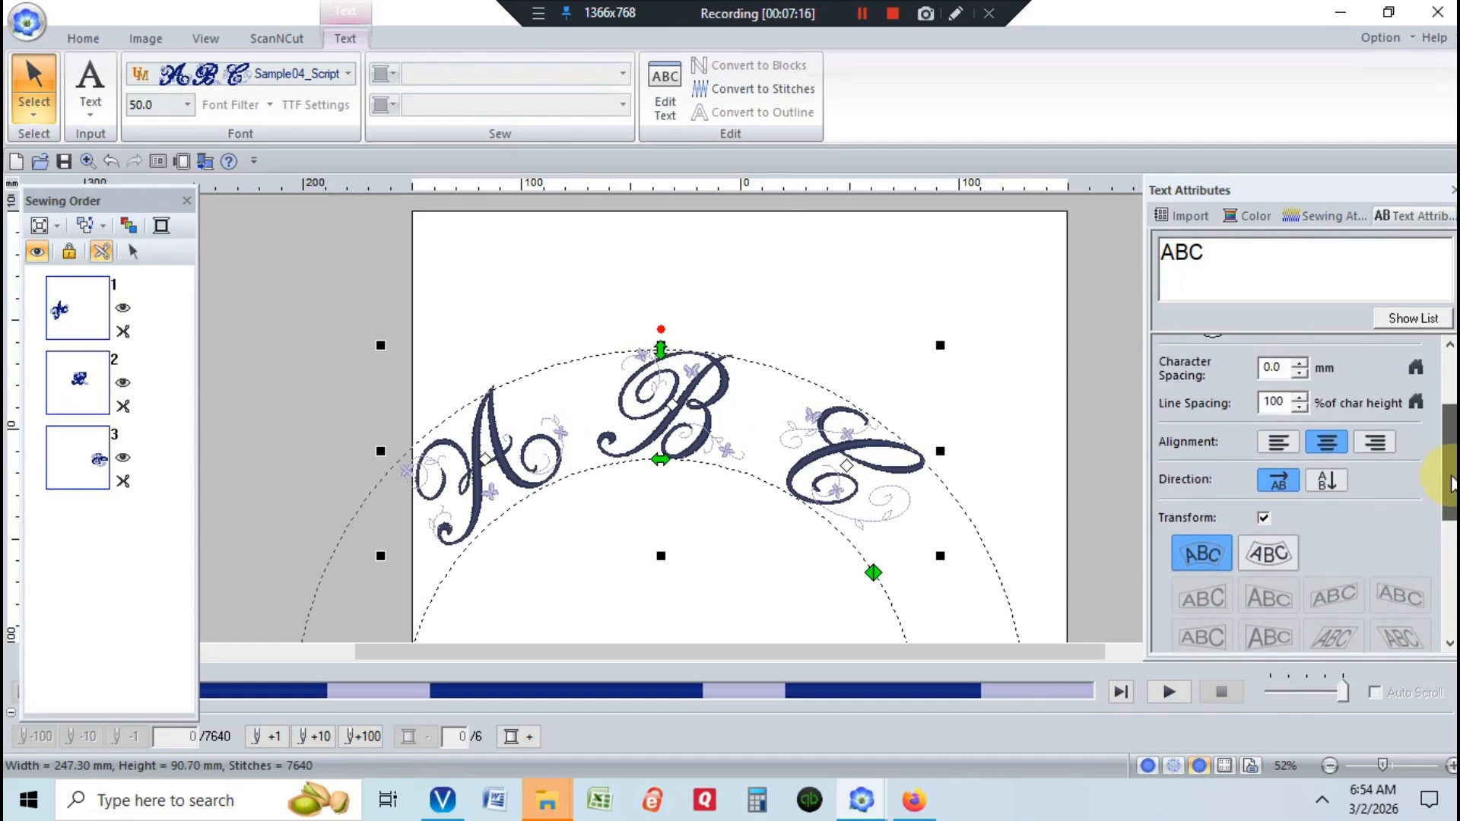
left_click(1264, 520)
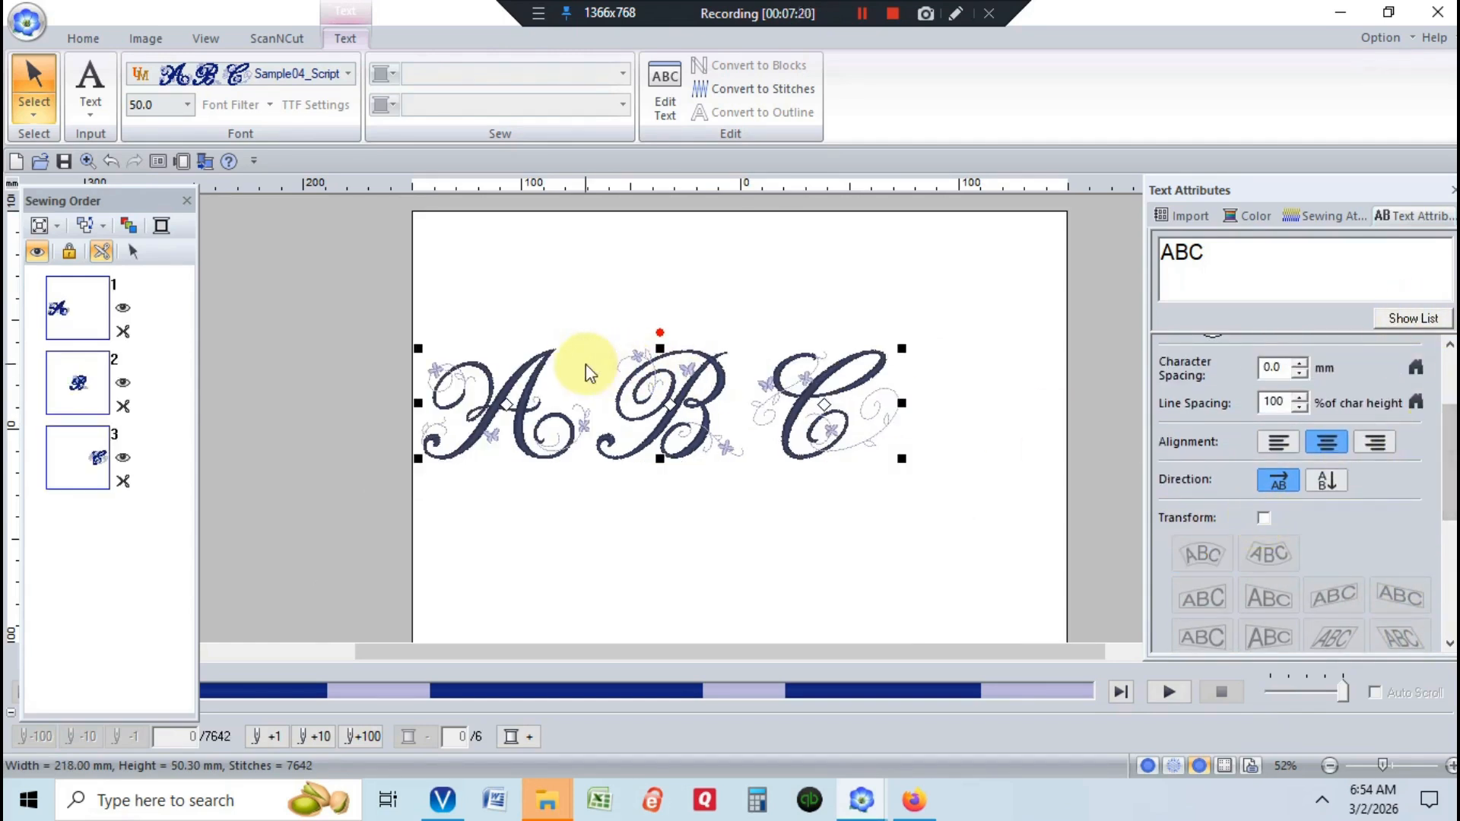
Move the ABC text to the horizontal centre of the page and select only its letter A
left_click_drag(639, 407, 669, 455)
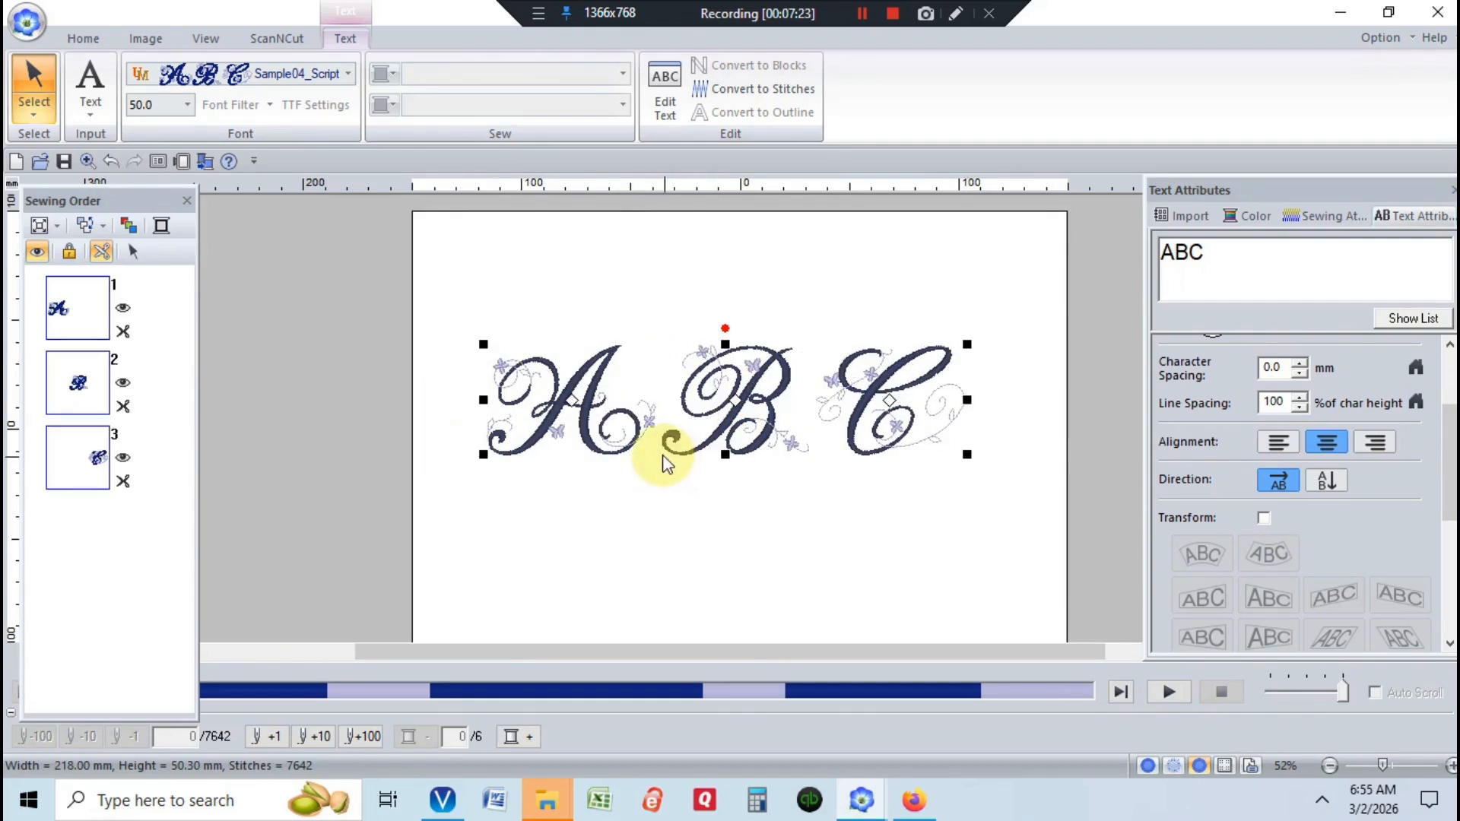
left_click(572, 404)
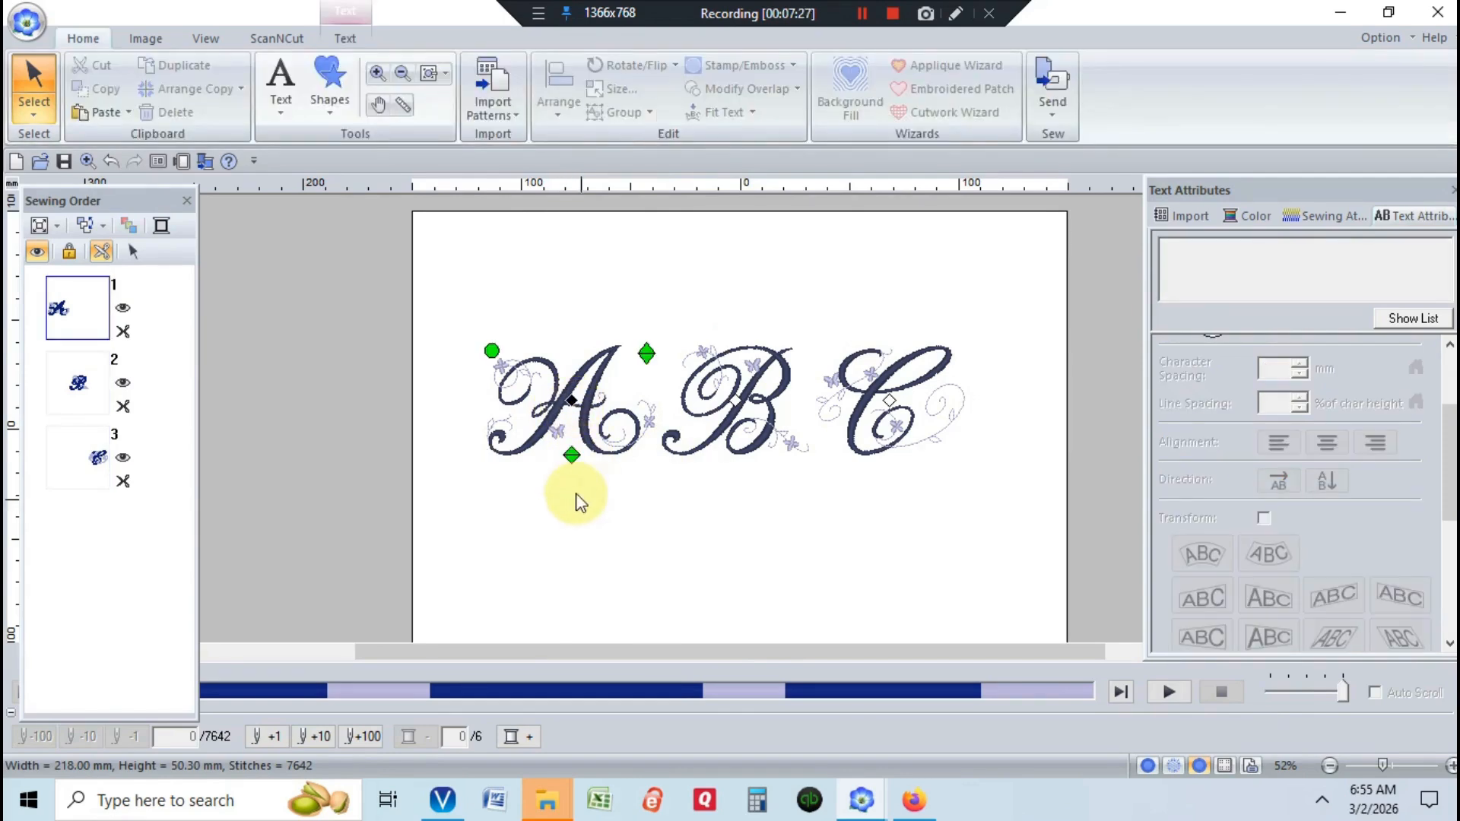
Try rotating the letter A clockwise on its own, and undo both the rotation and the preceding move of the text
left_click_drag(489, 350, 674, 339)
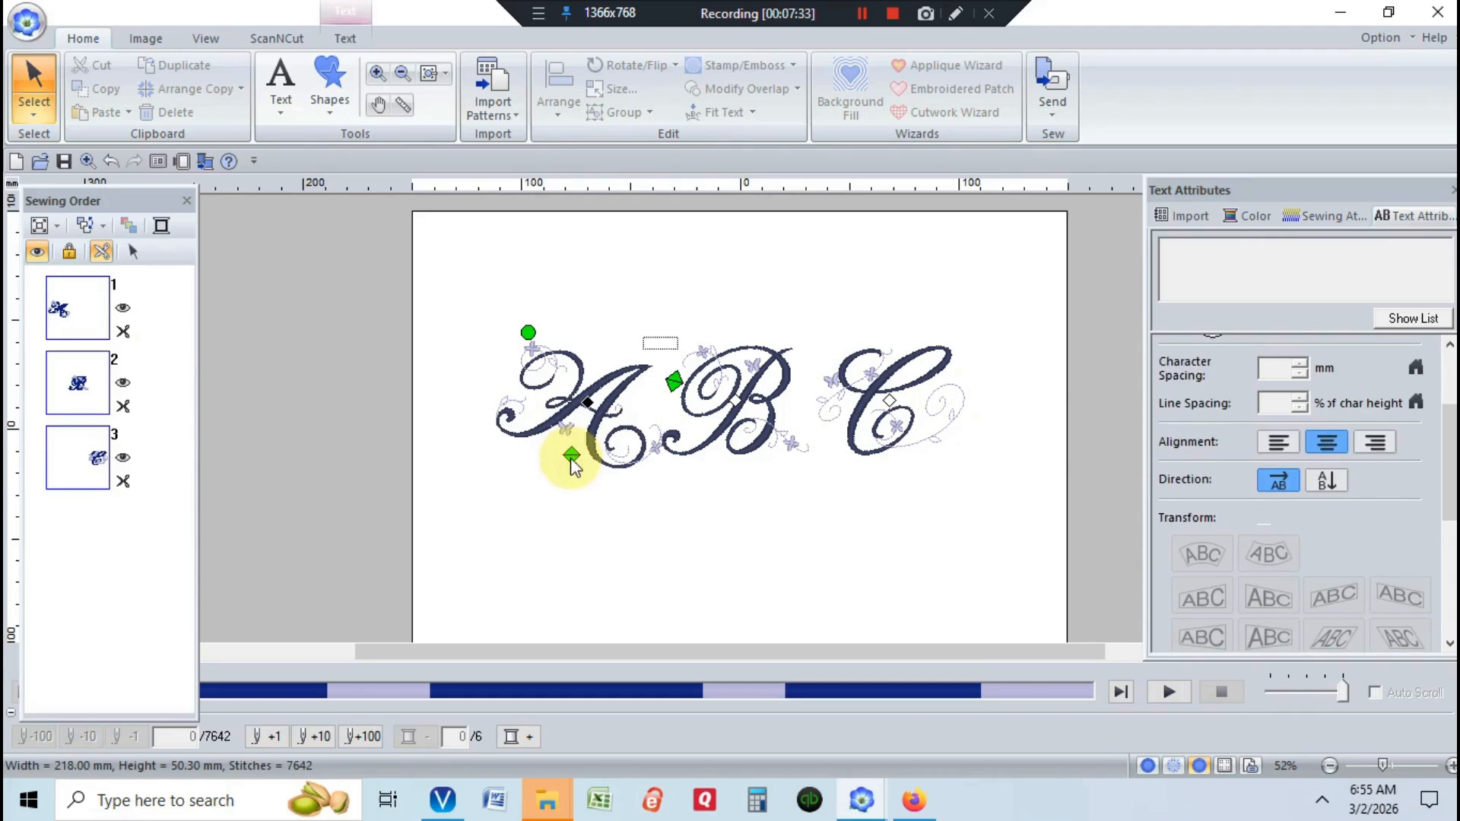
left_click(568, 481)
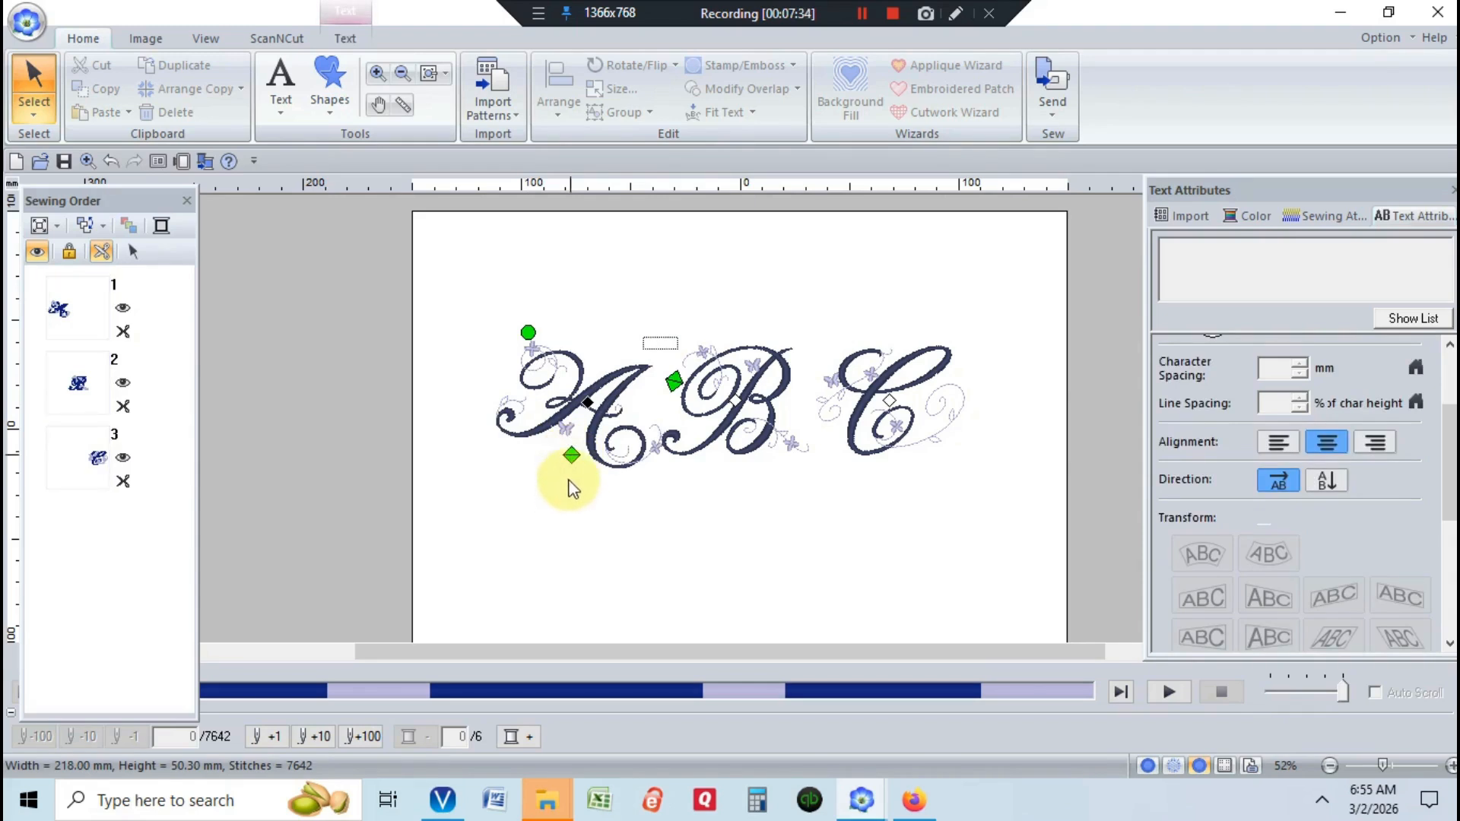
left_click(111, 161)
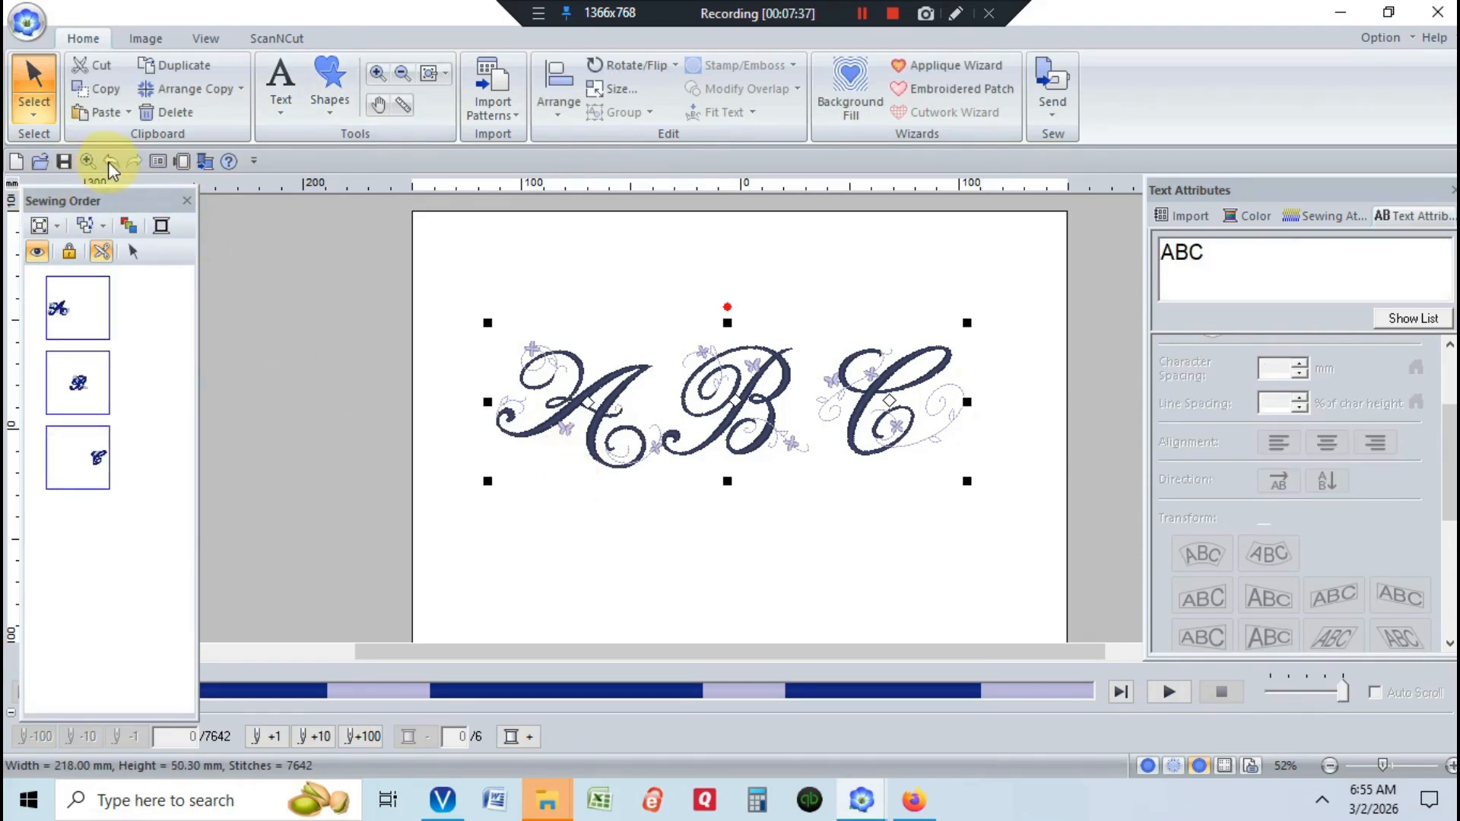
left_click(111, 162)
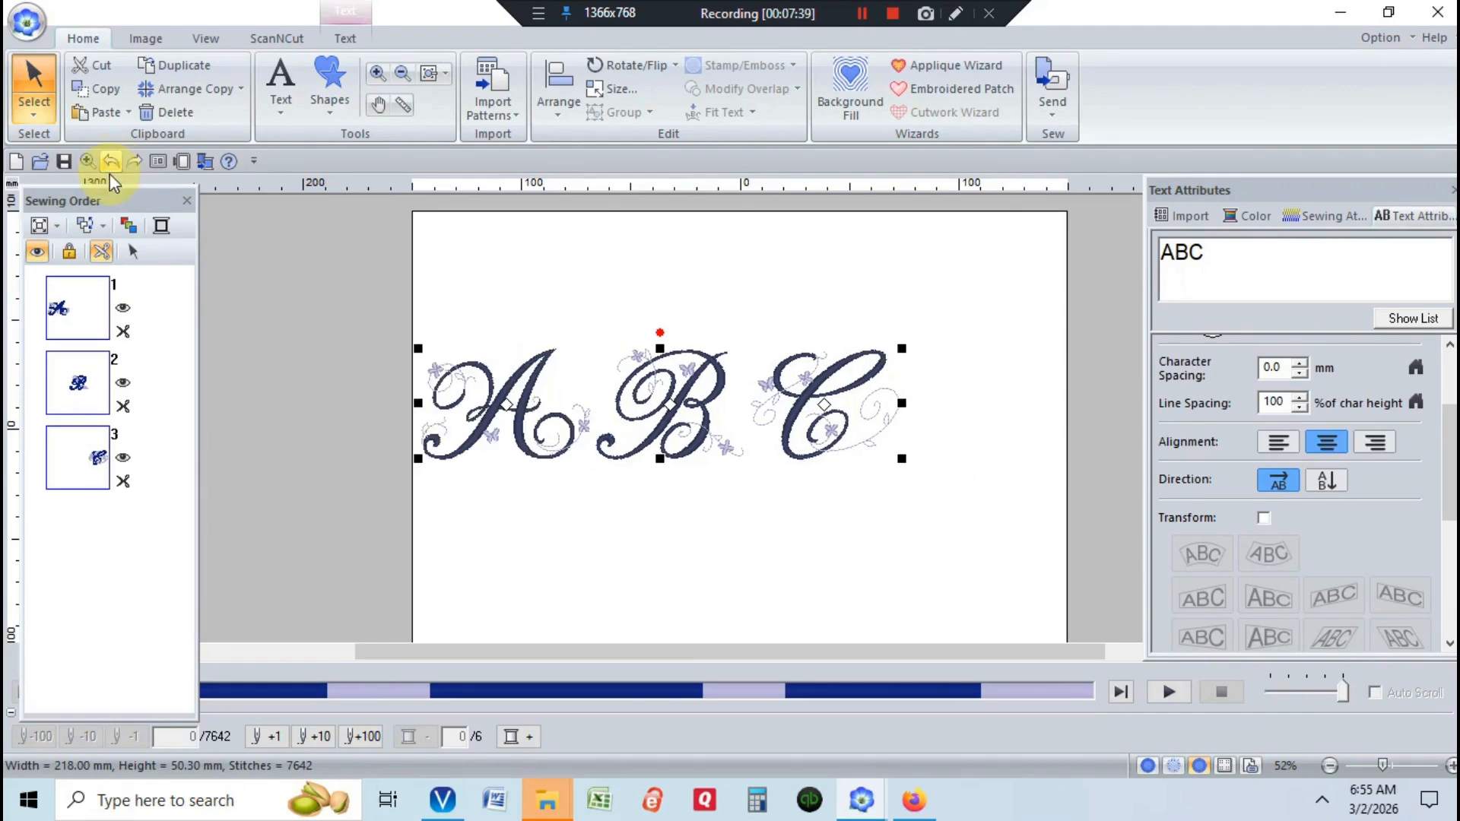
Check the Color and Sewing Attributes for the ABC text, and move the text back towards the horizontal centre of the page
left_click(1251, 219)
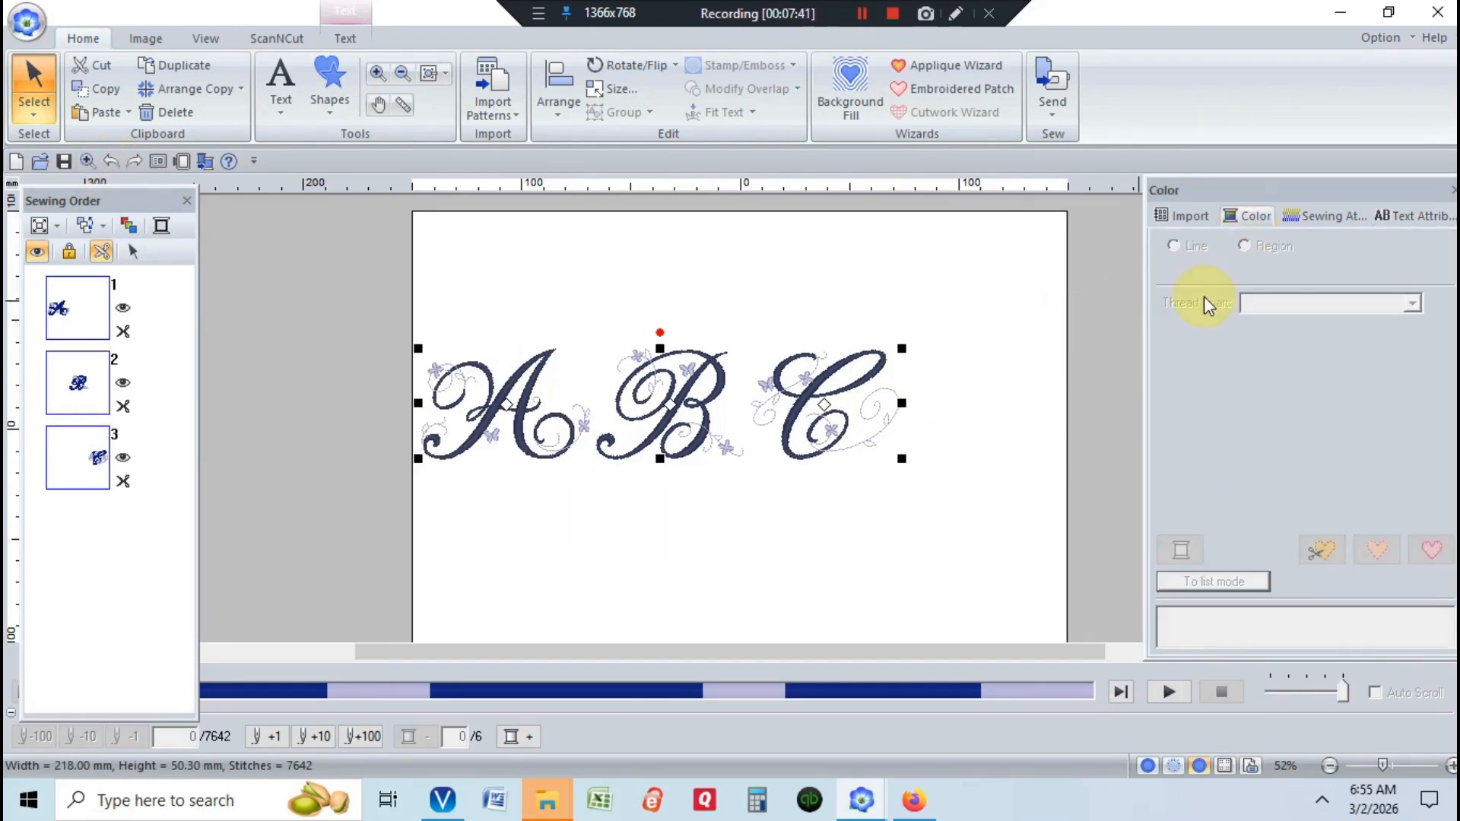
left_click(1333, 221)
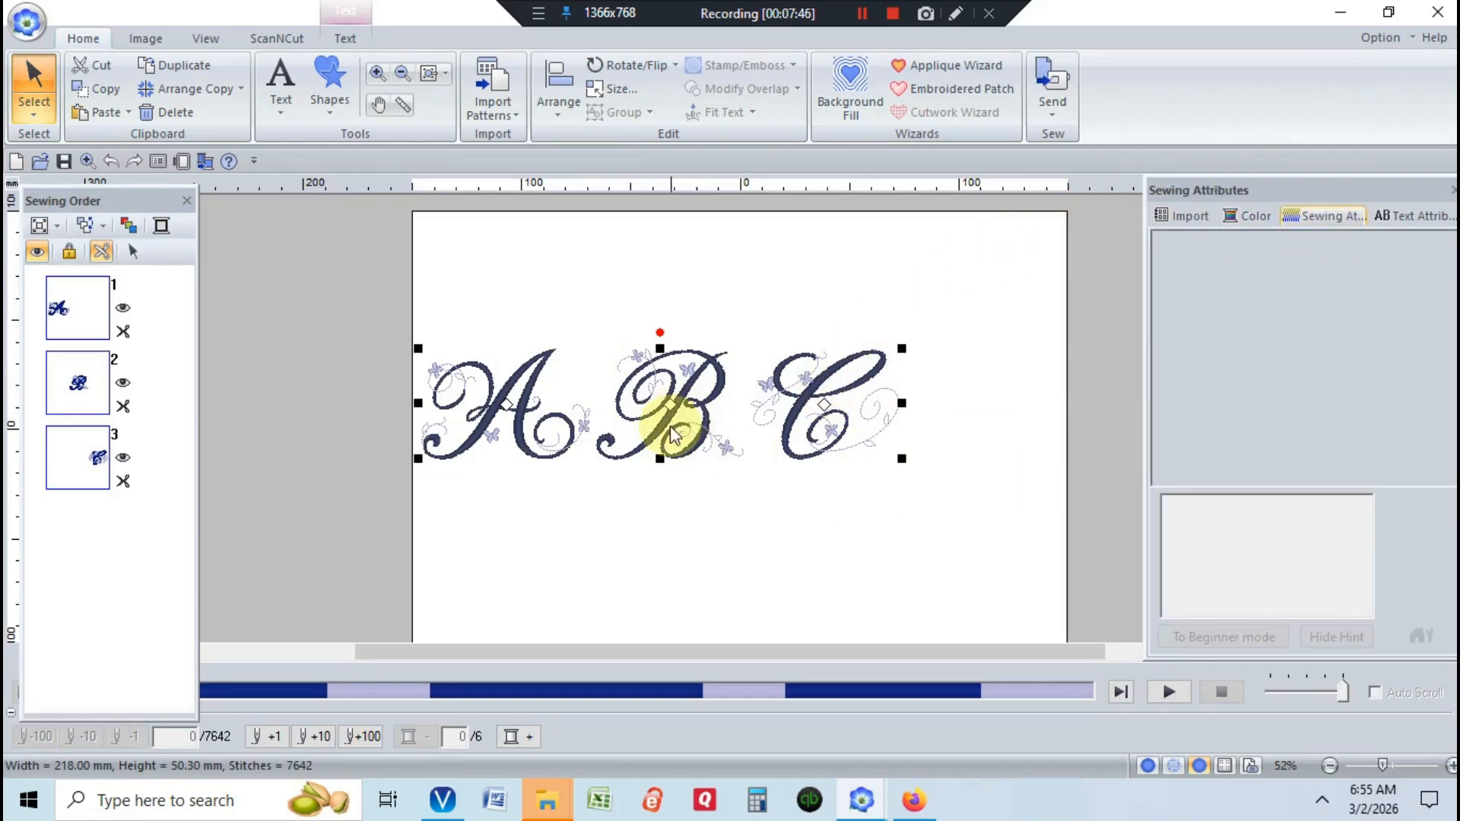
left_click_drag(675, 435, 760, 456)
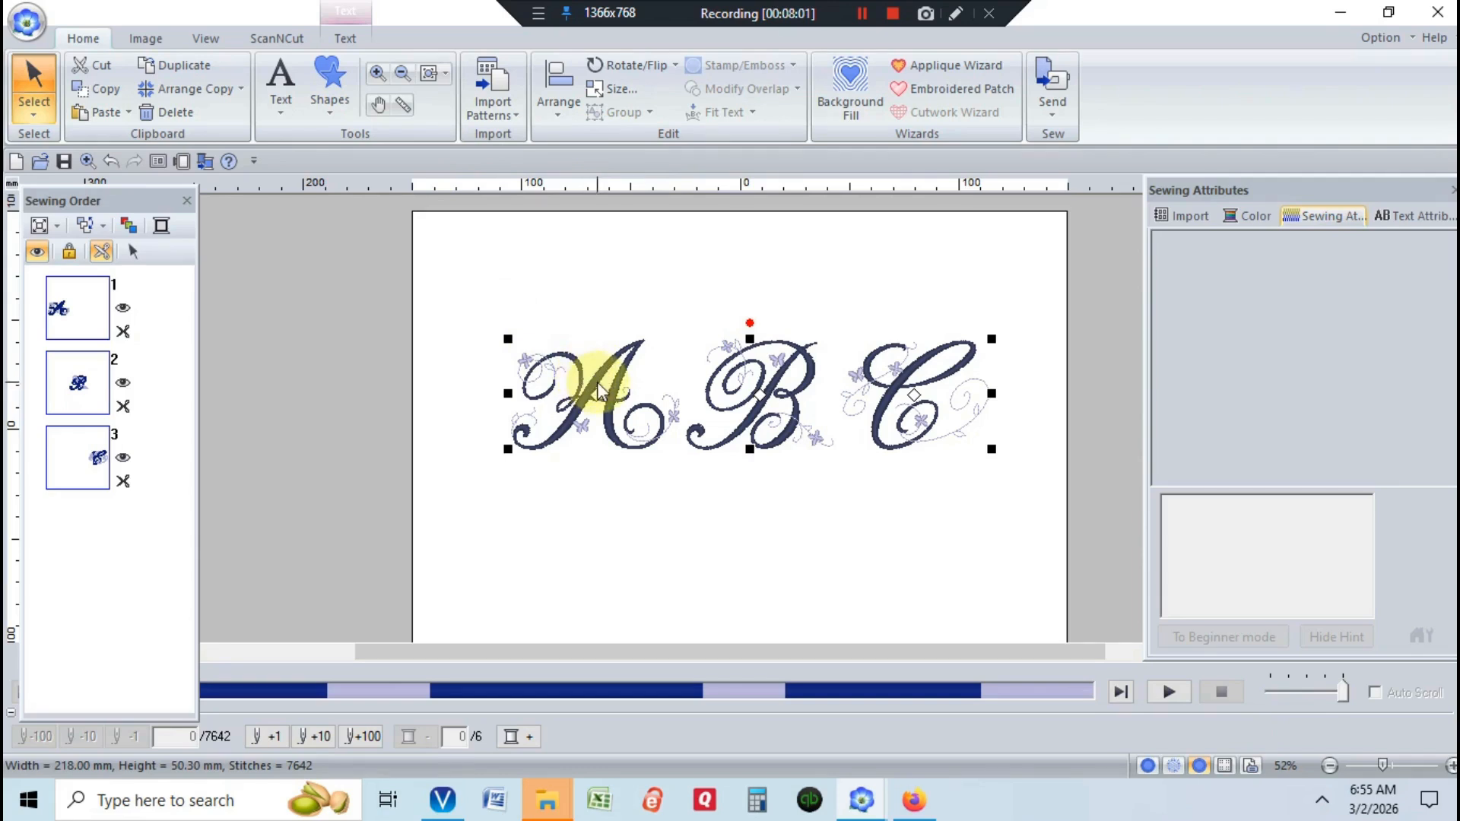
Convert the whole ABC text to stitches
left_click(863, 13)
left_click(862, 14)
left_click(631, 316)
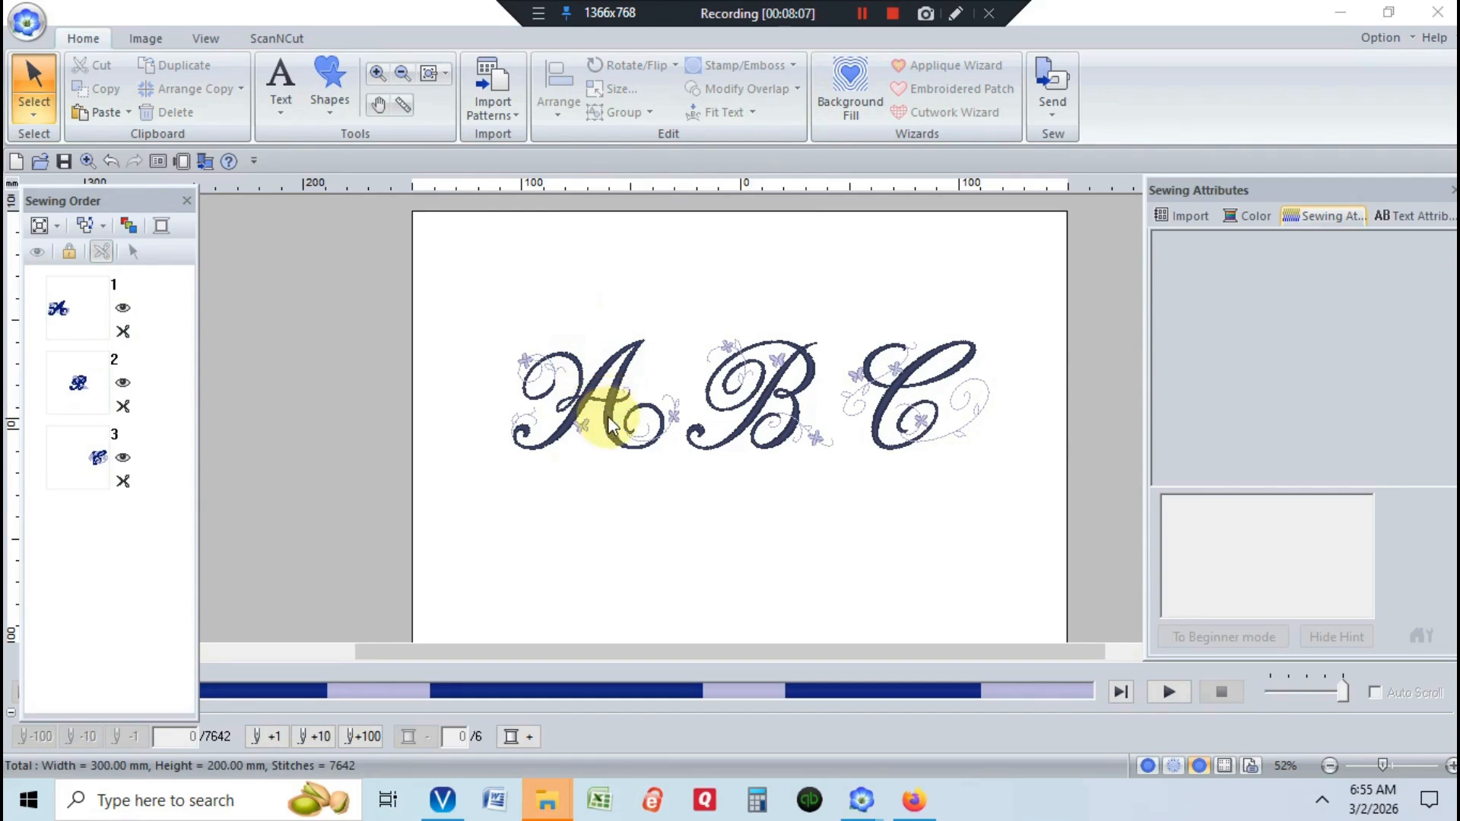
left_click(609, 396)
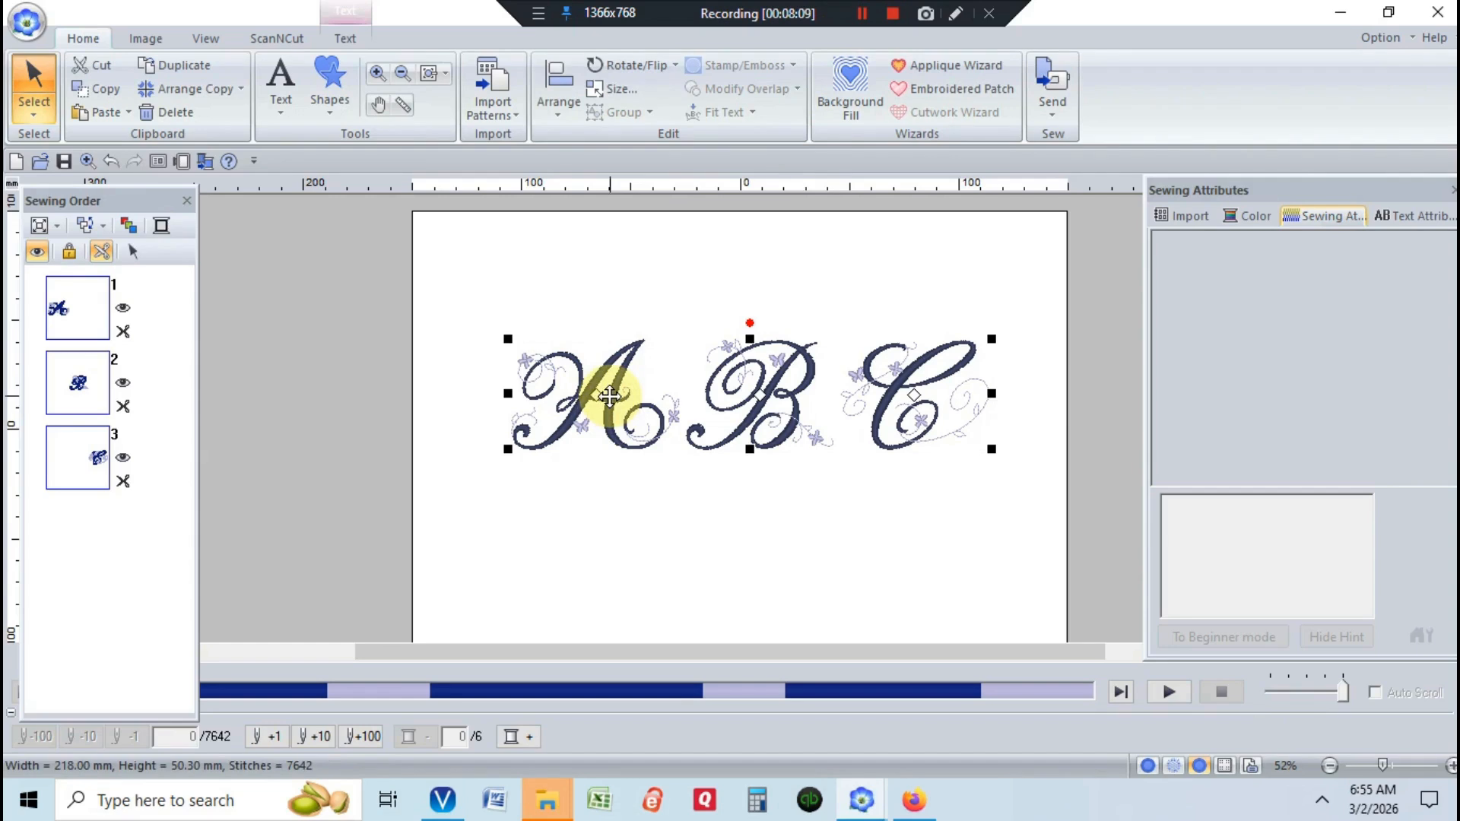
right_click(610, 396)
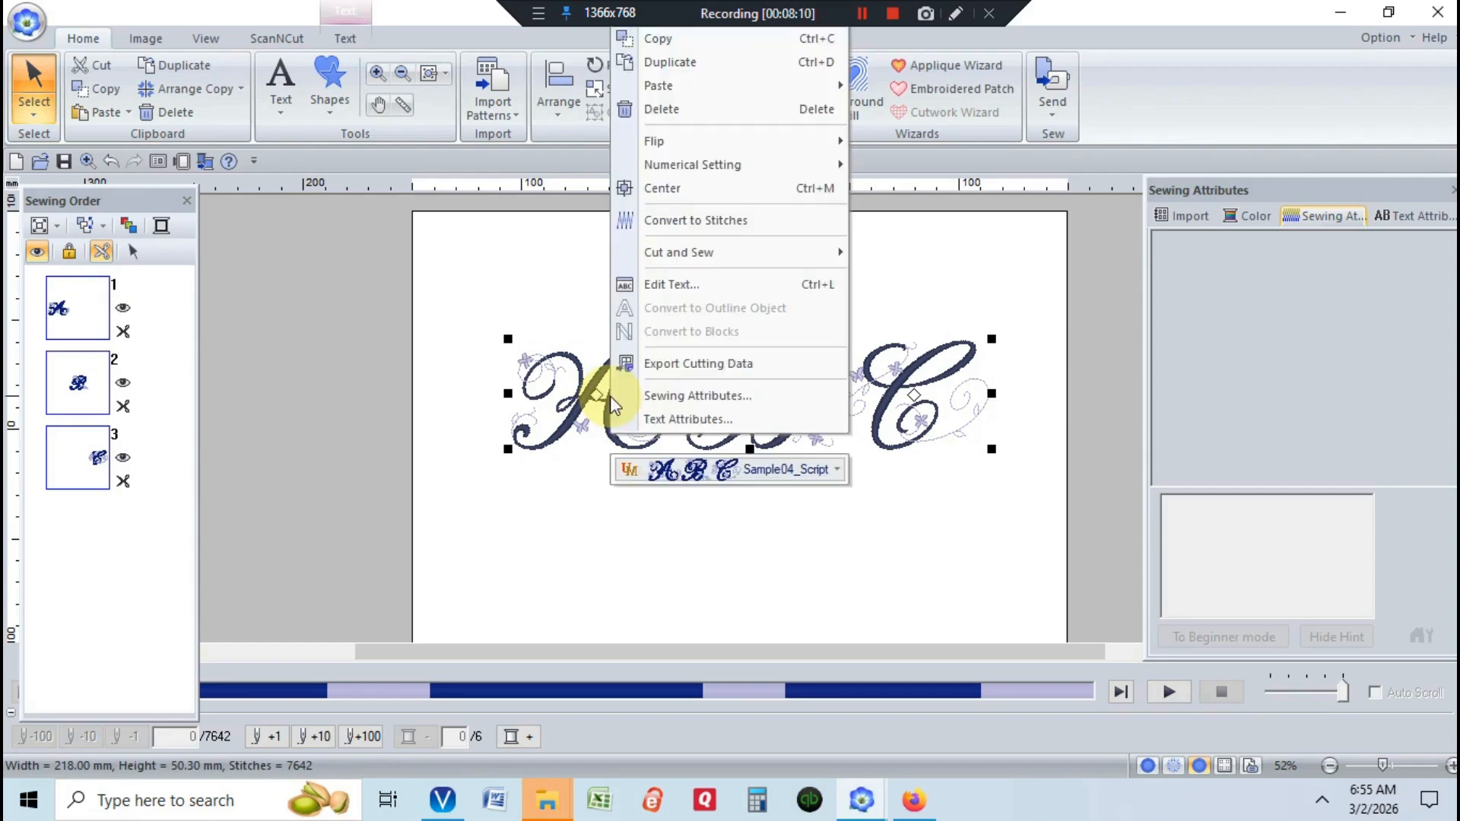
left_click(730, 222)
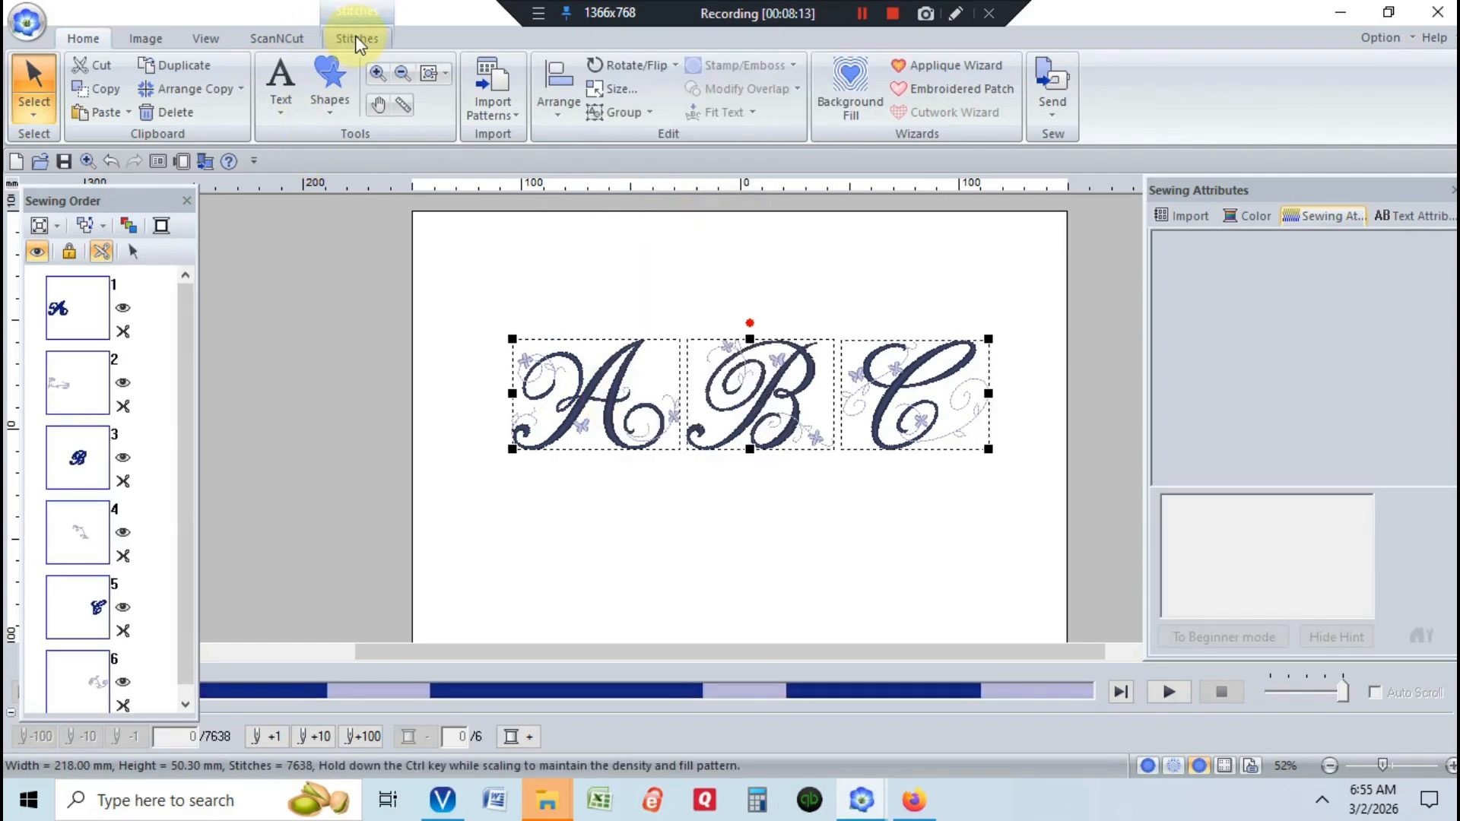
Review the stitch editing tools and the color, sewing and text attributes available for the converted ABC letters
left_click(354, 40)
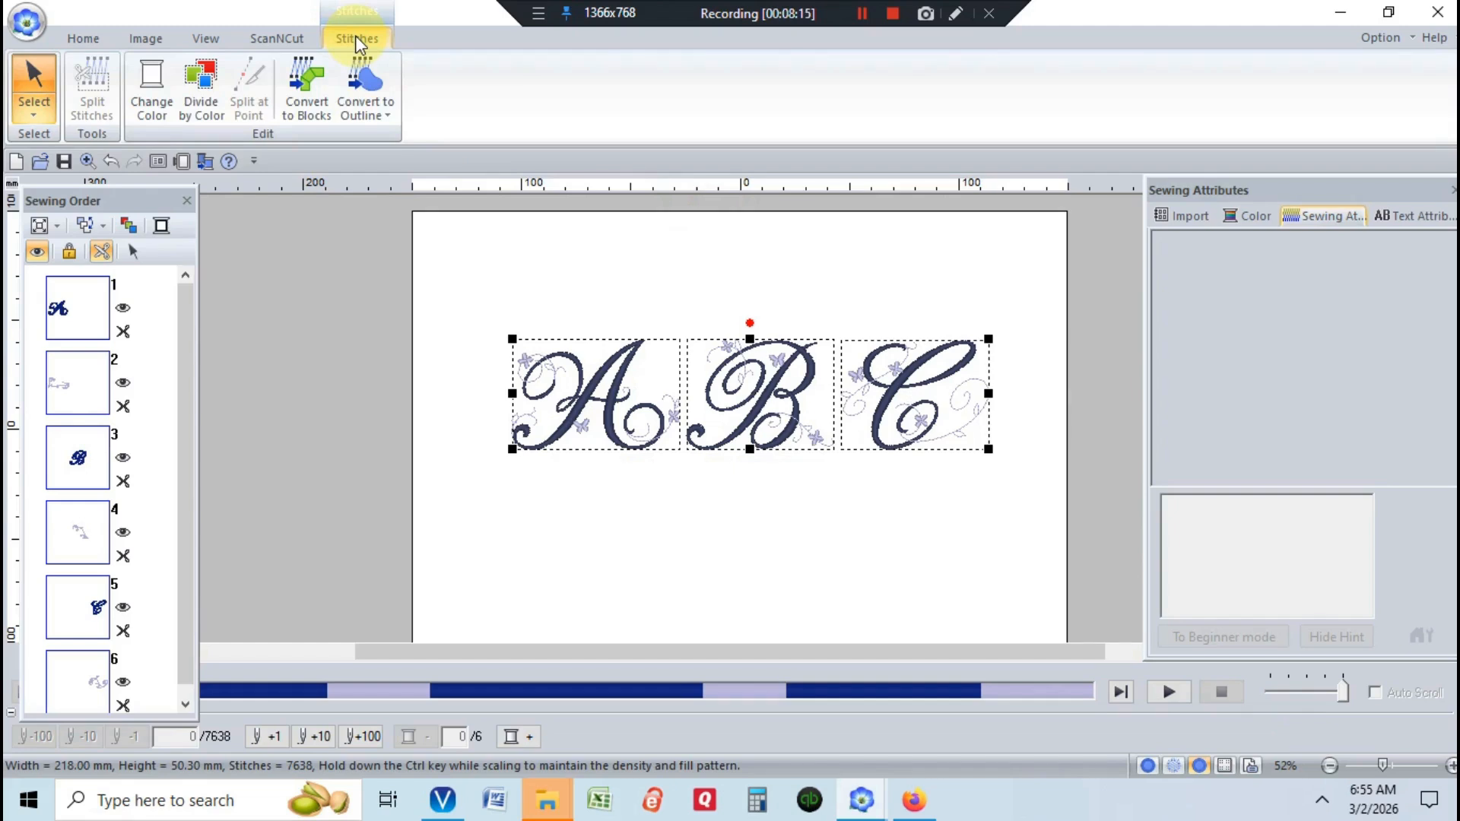
left_click(156, 86)
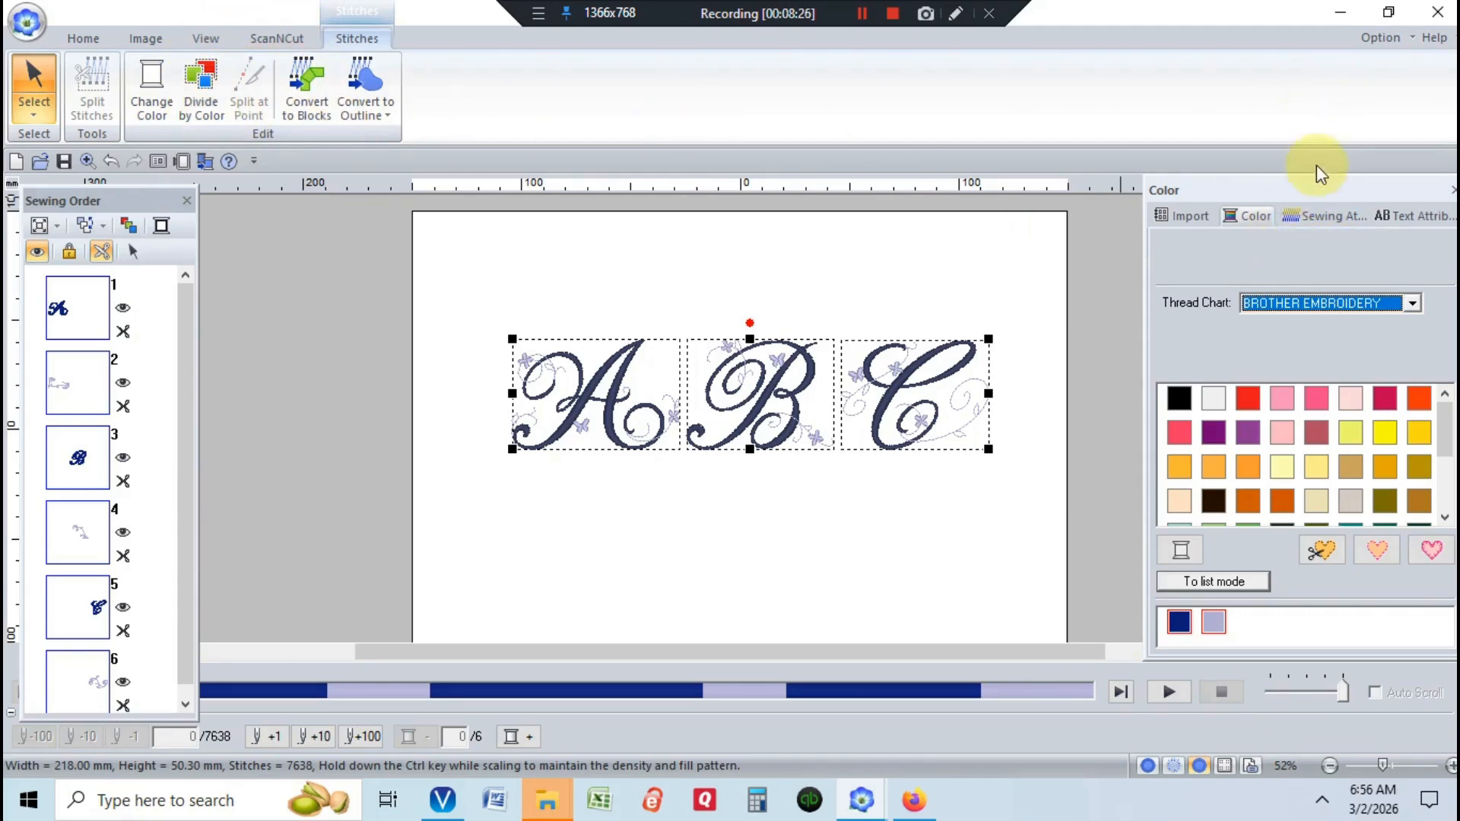
left_click(1295, 219)
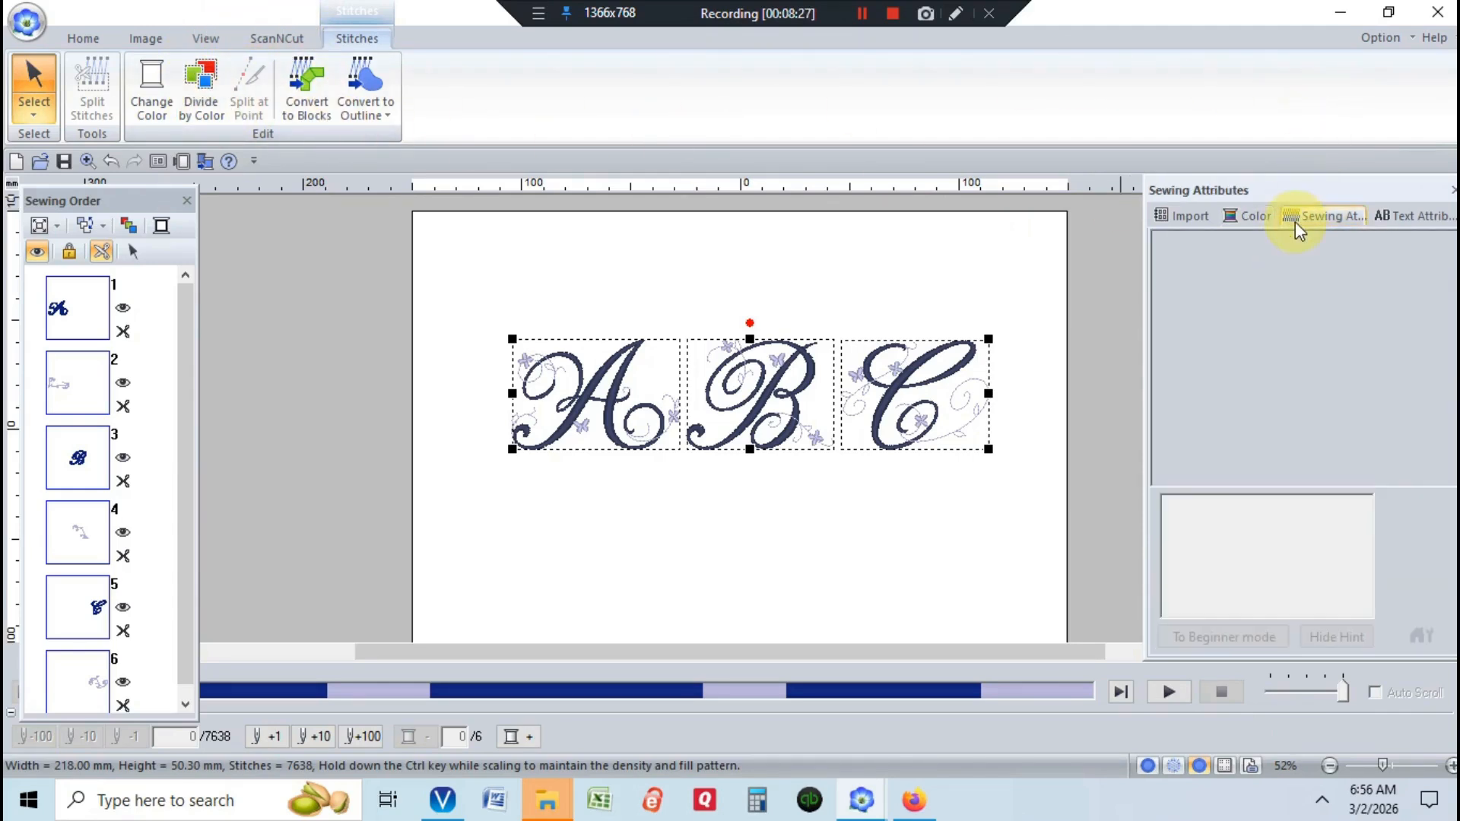
left_click(1410, 219)
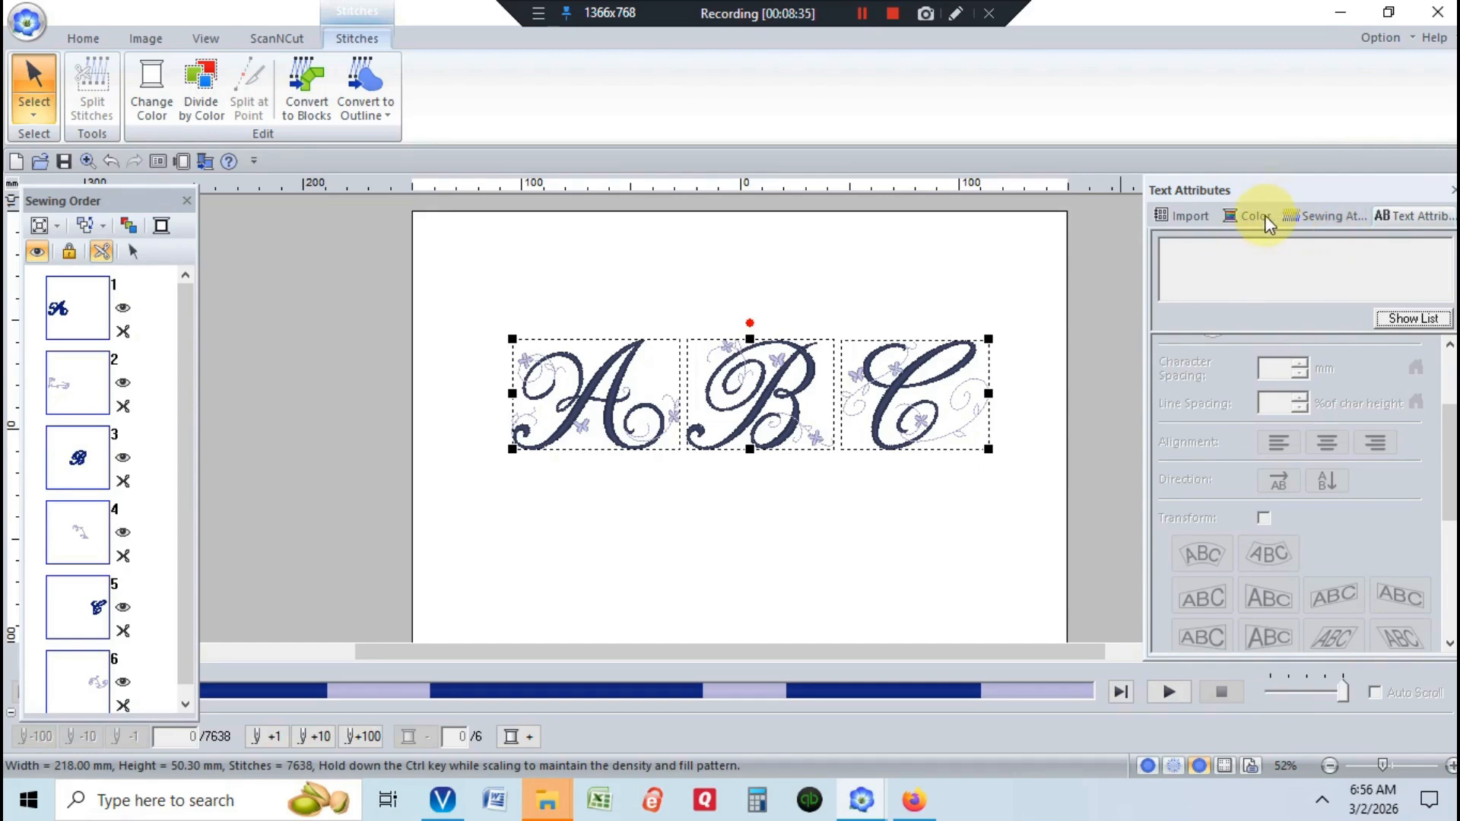
Select only the stitch letter A and scale it down to about 46.4 mm wide and 30.4 mm high
left_click(608, 403)
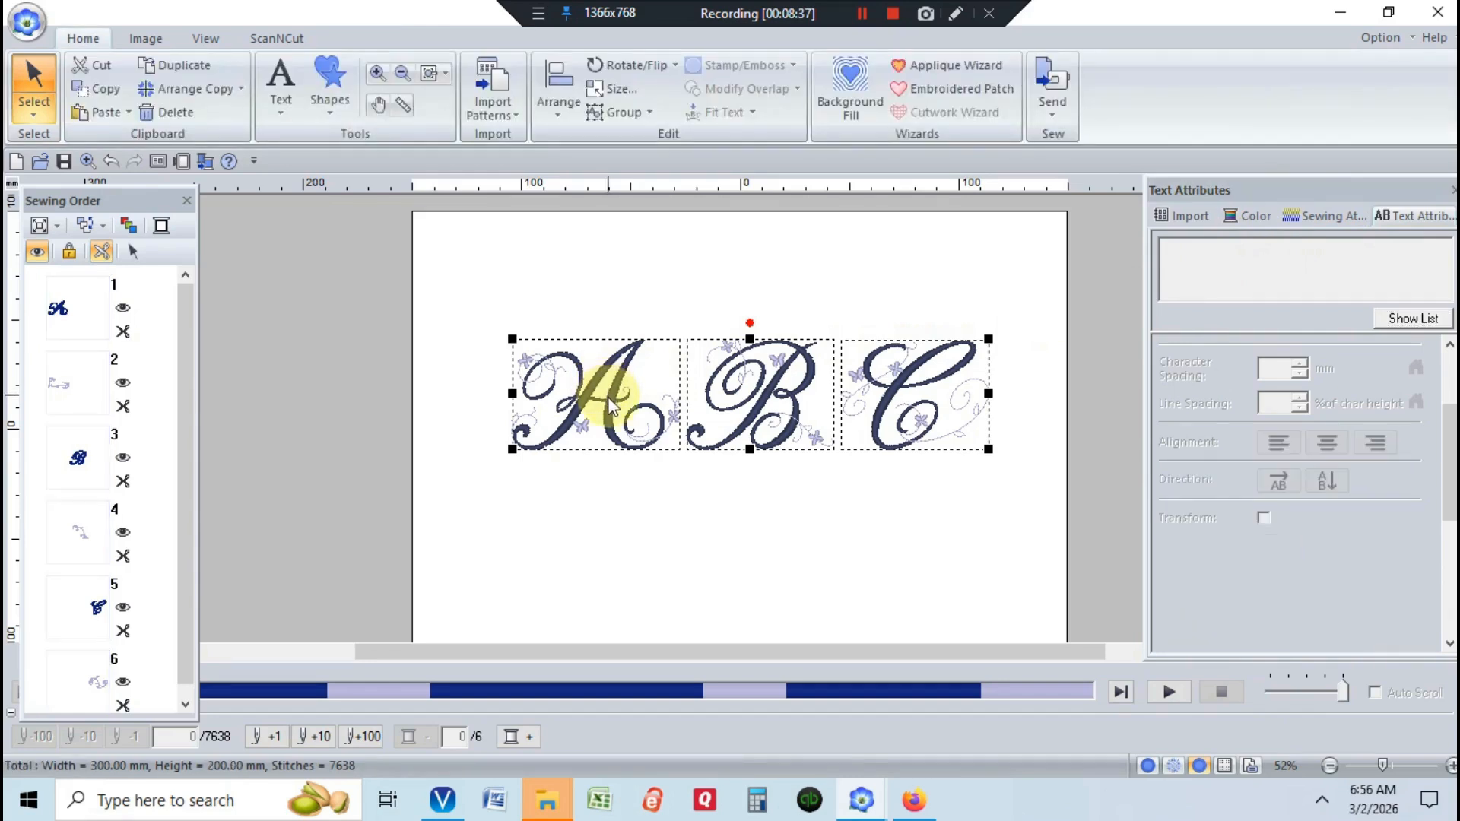
left_click(597, 407)
left_click(598, 400)
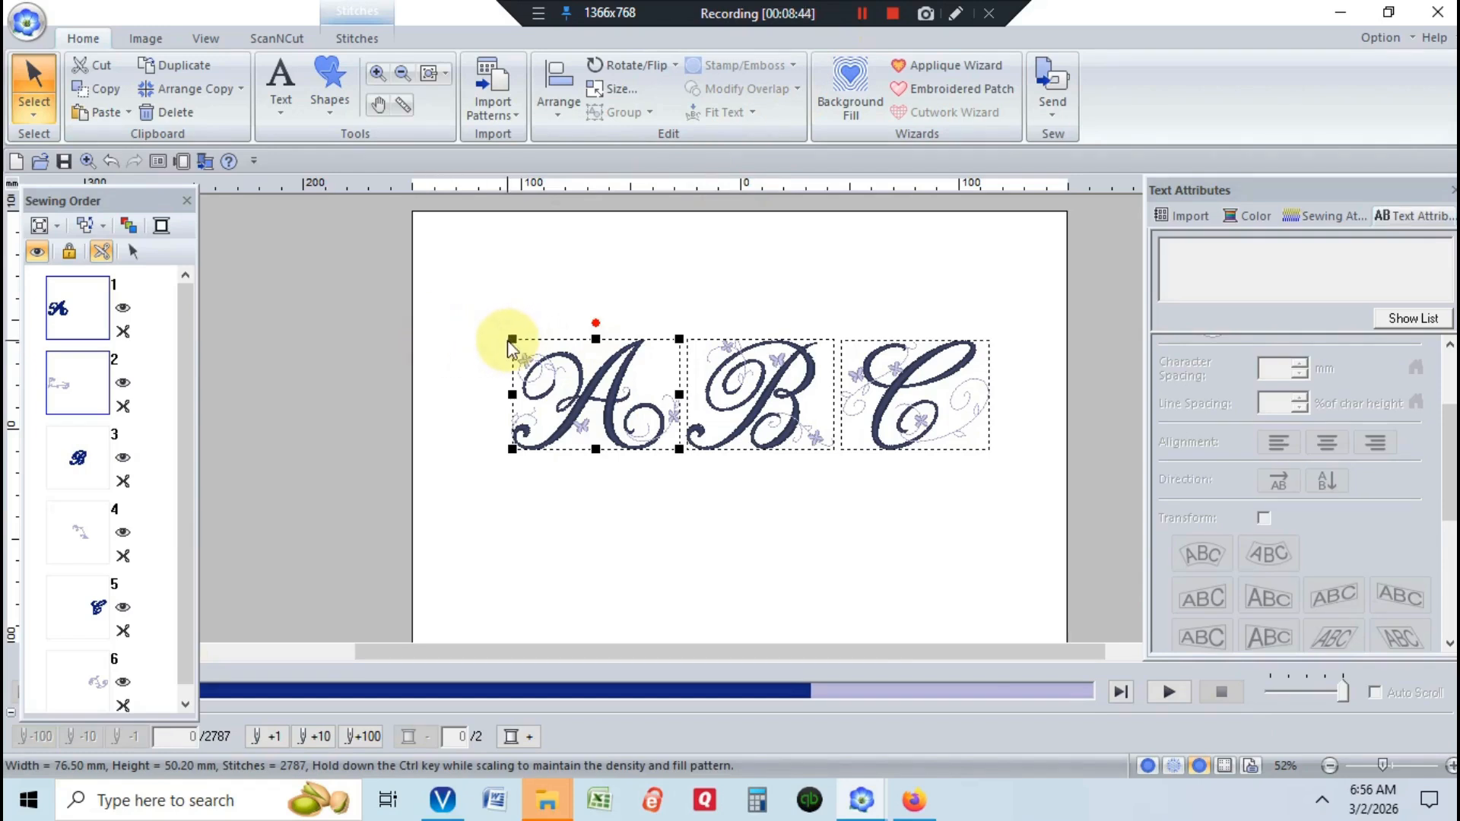
left_click_drag(509, 337, 576, 380)
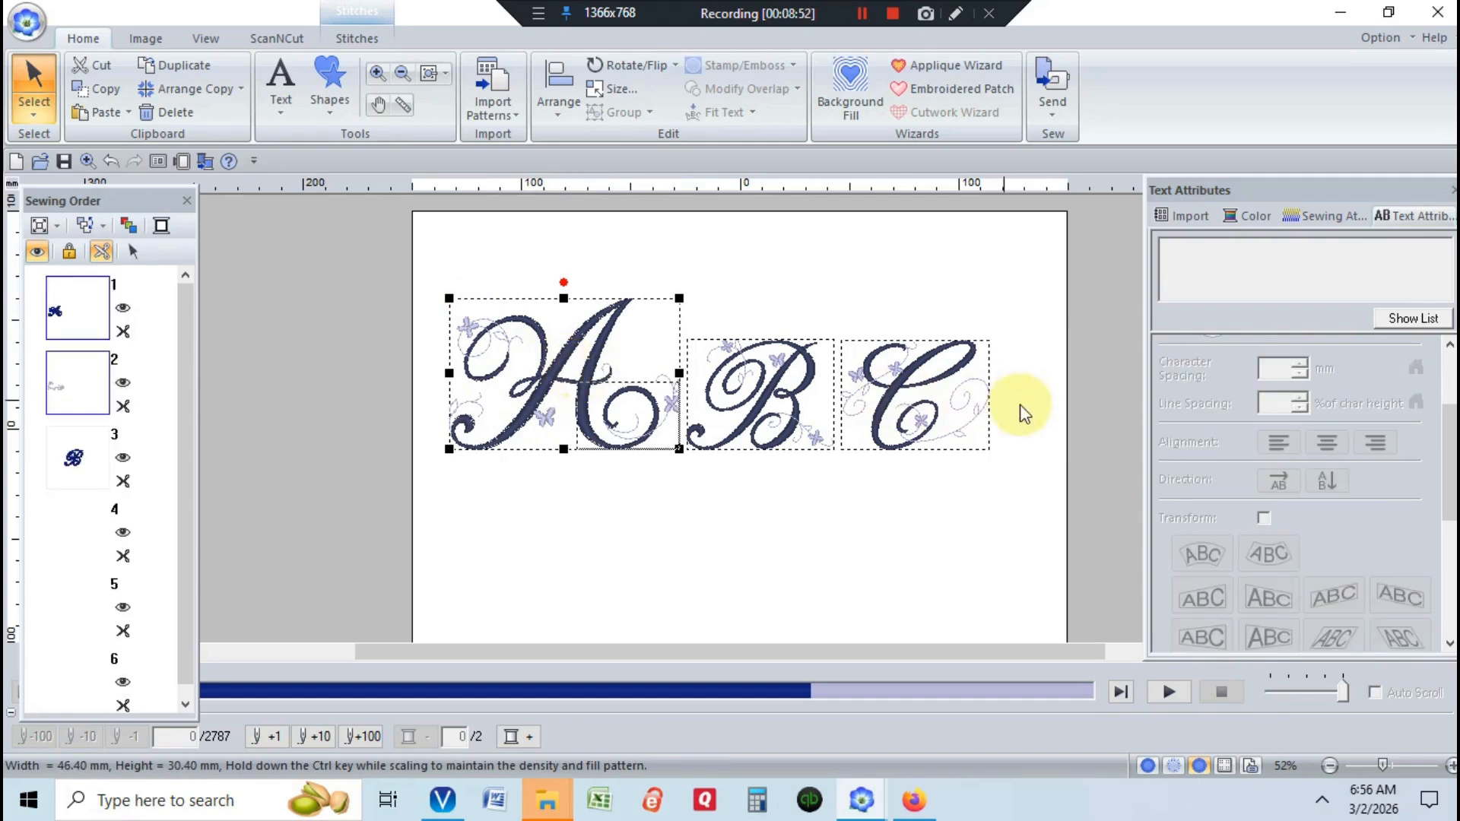
Scale the stitch letter C down to about 43.7 mm wide and 32.2 mm high, and deselect it
left_click(966, 366)
left_click_drag(989, 340, 955, 379)
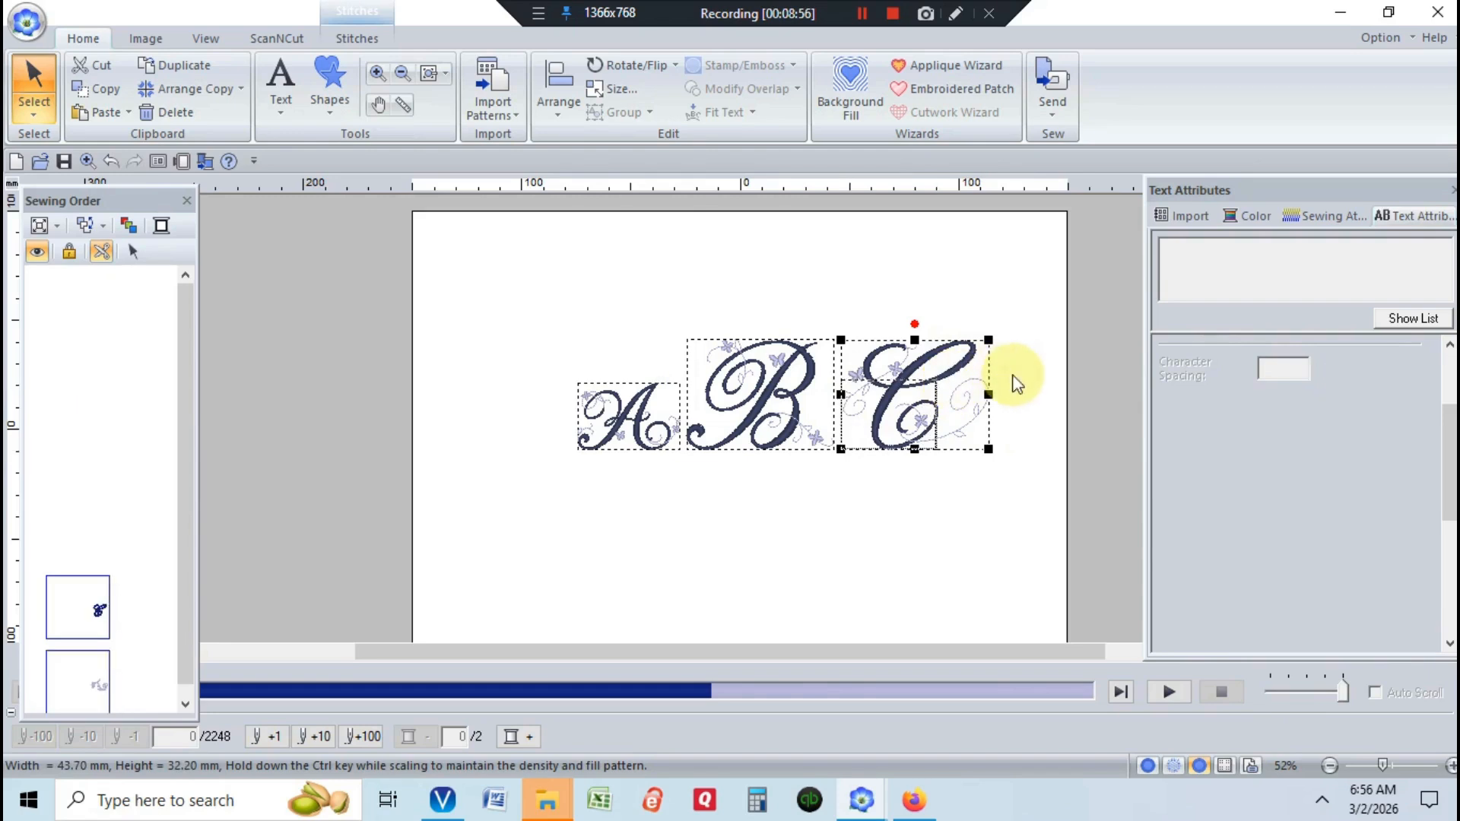
left_click(861, 519)
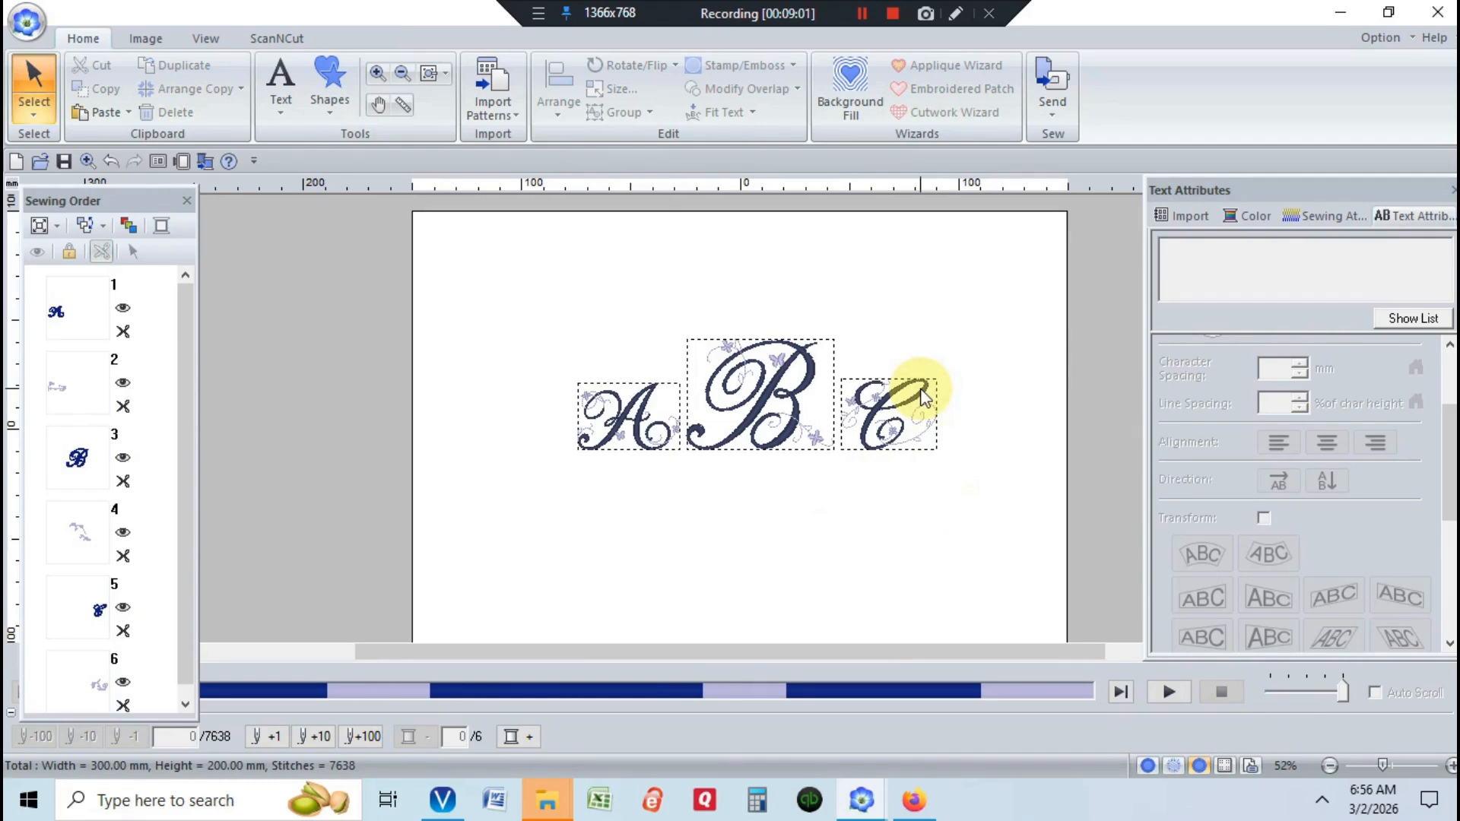
Select all the ABC letters and delete them from the page
left_click(875, 18)
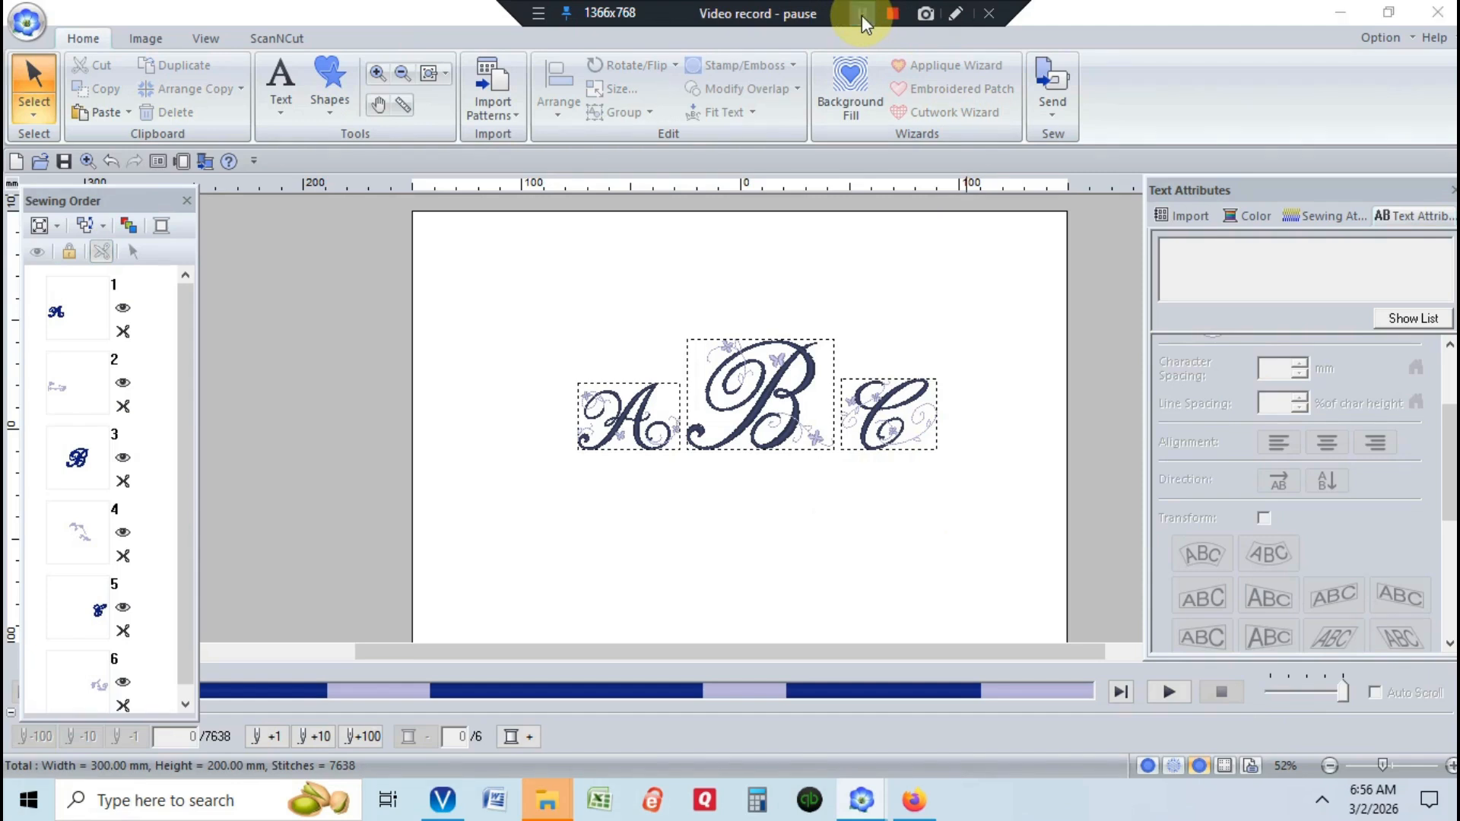
left_click_drag(981, 543, 549, 239)
key("Delete")
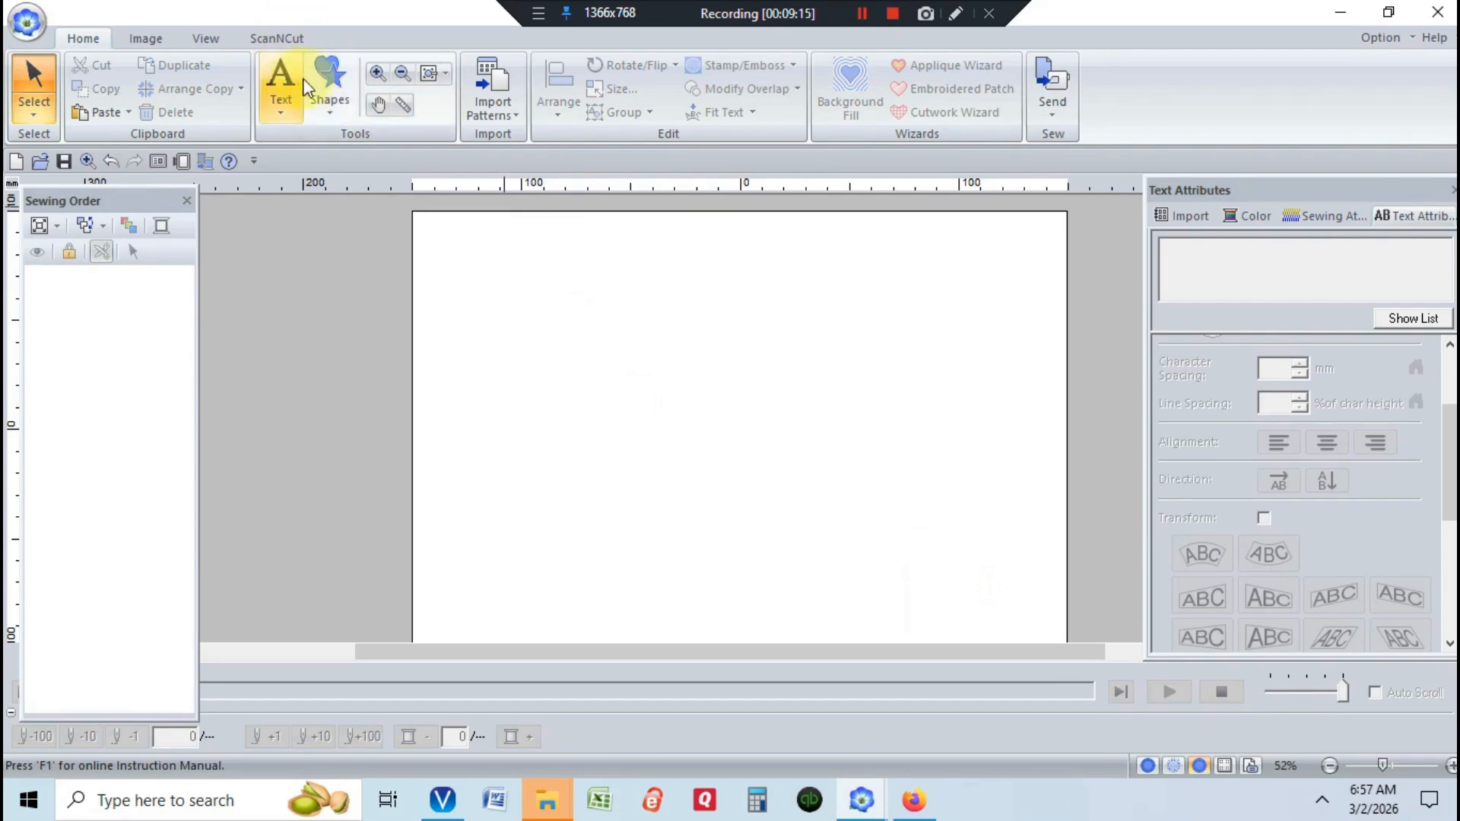
Set the pattern import source to Folder and browse to the butterfly monogram's 4 inch folder
left_click(487, 104)
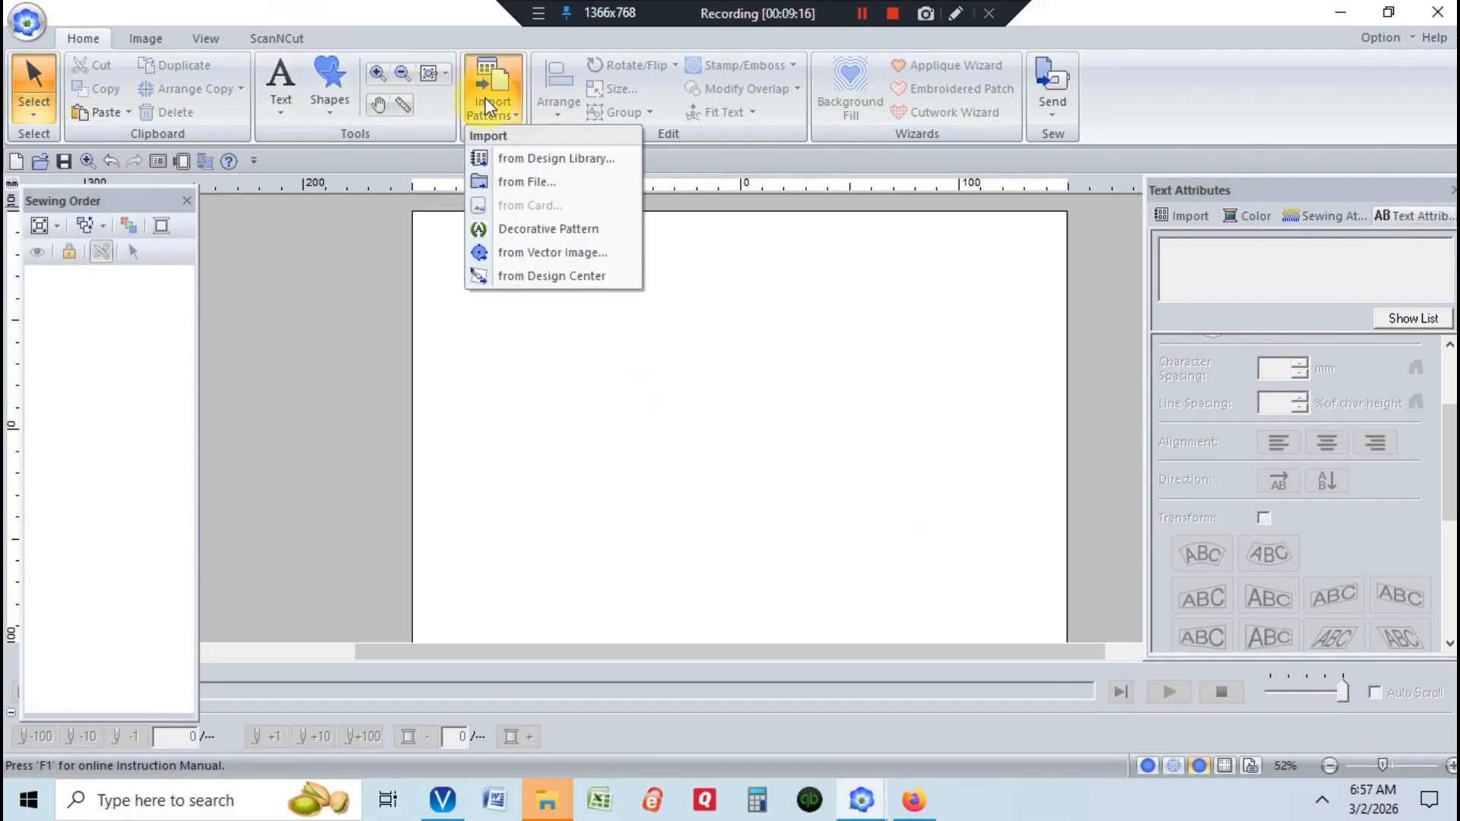
left_click(526, 159)
left_click(1441, 252)
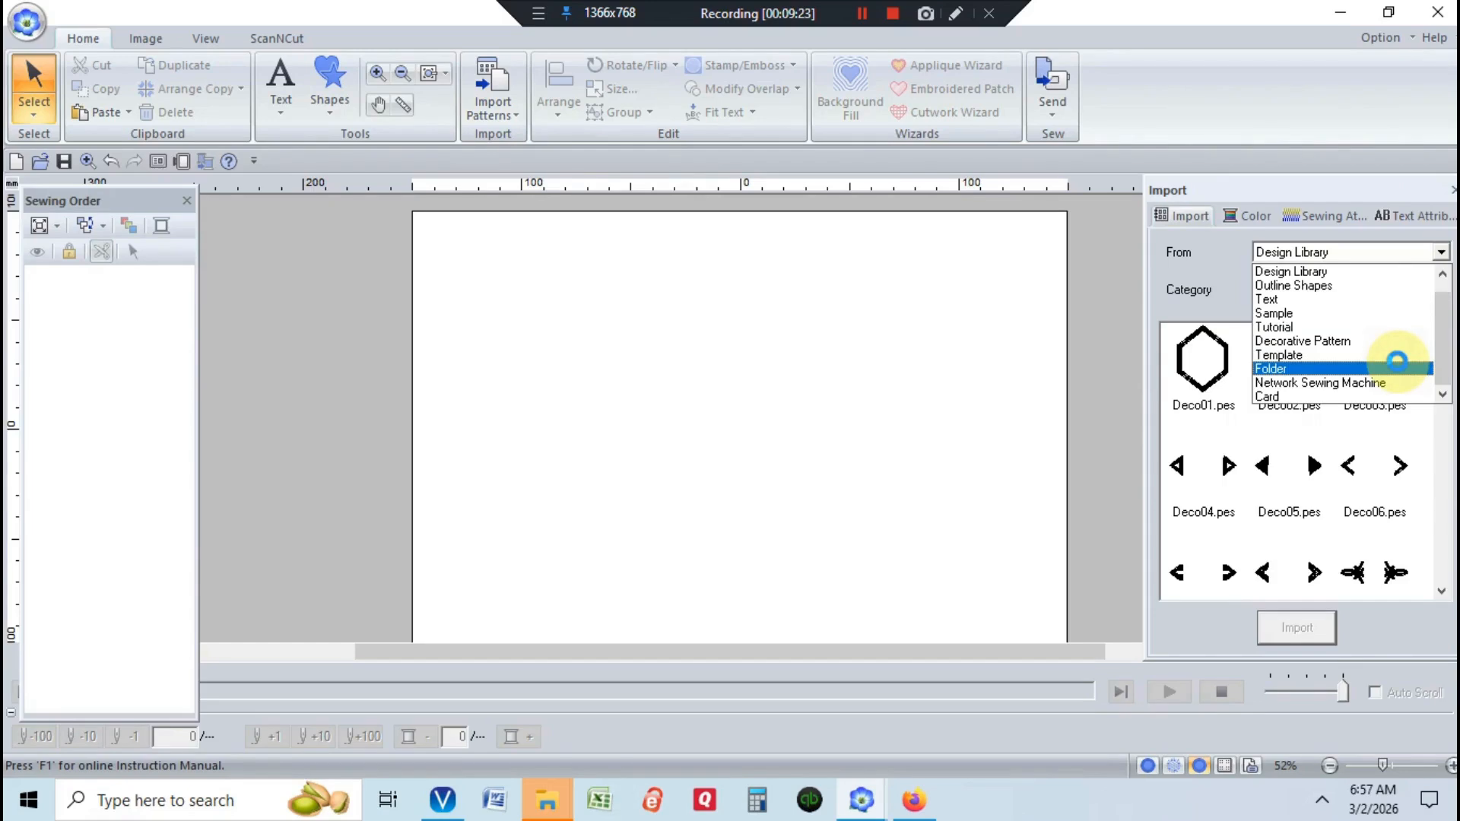
left_click(1397, 362)
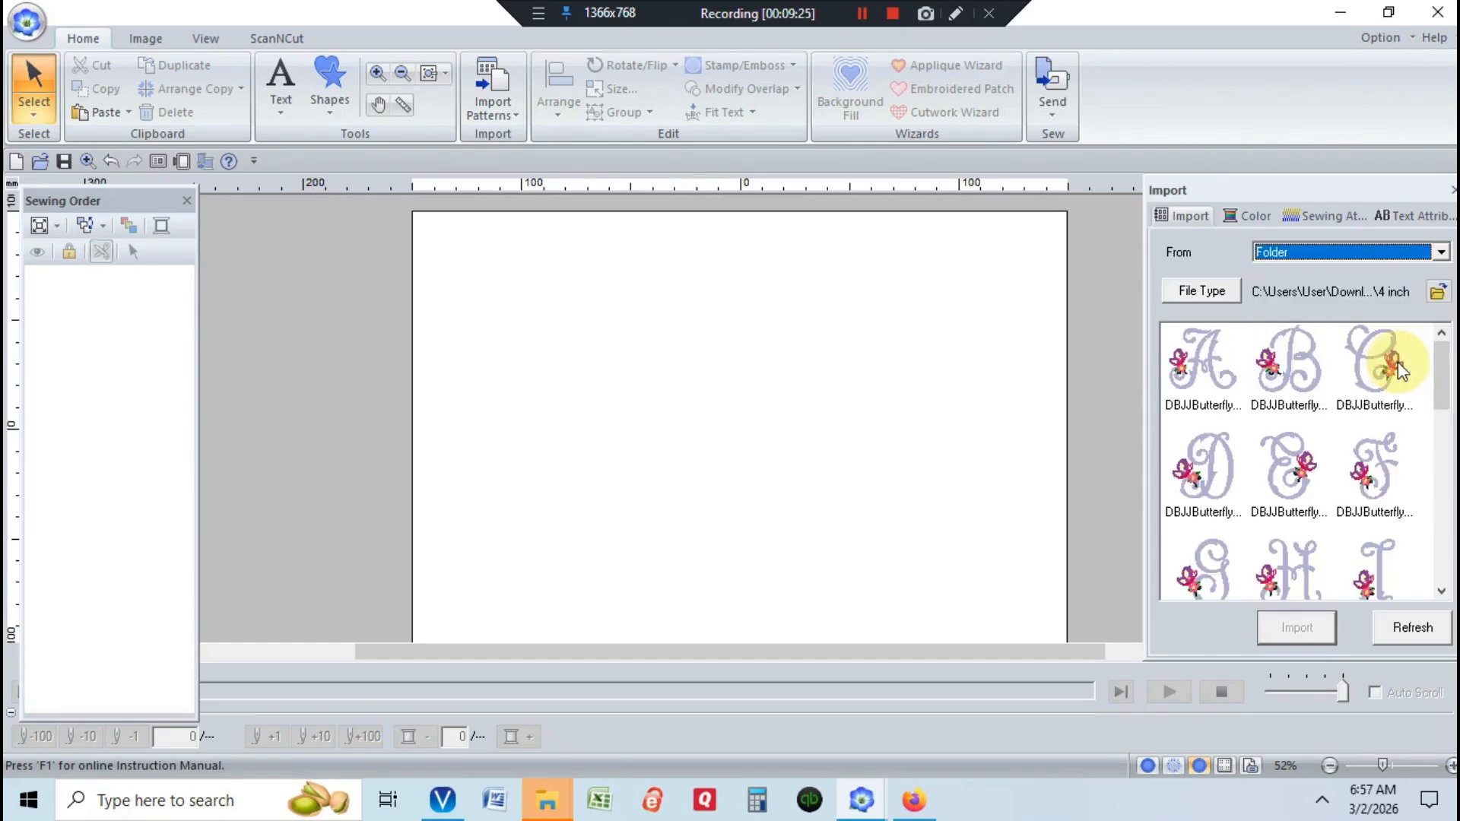
left_click(1438, 294)
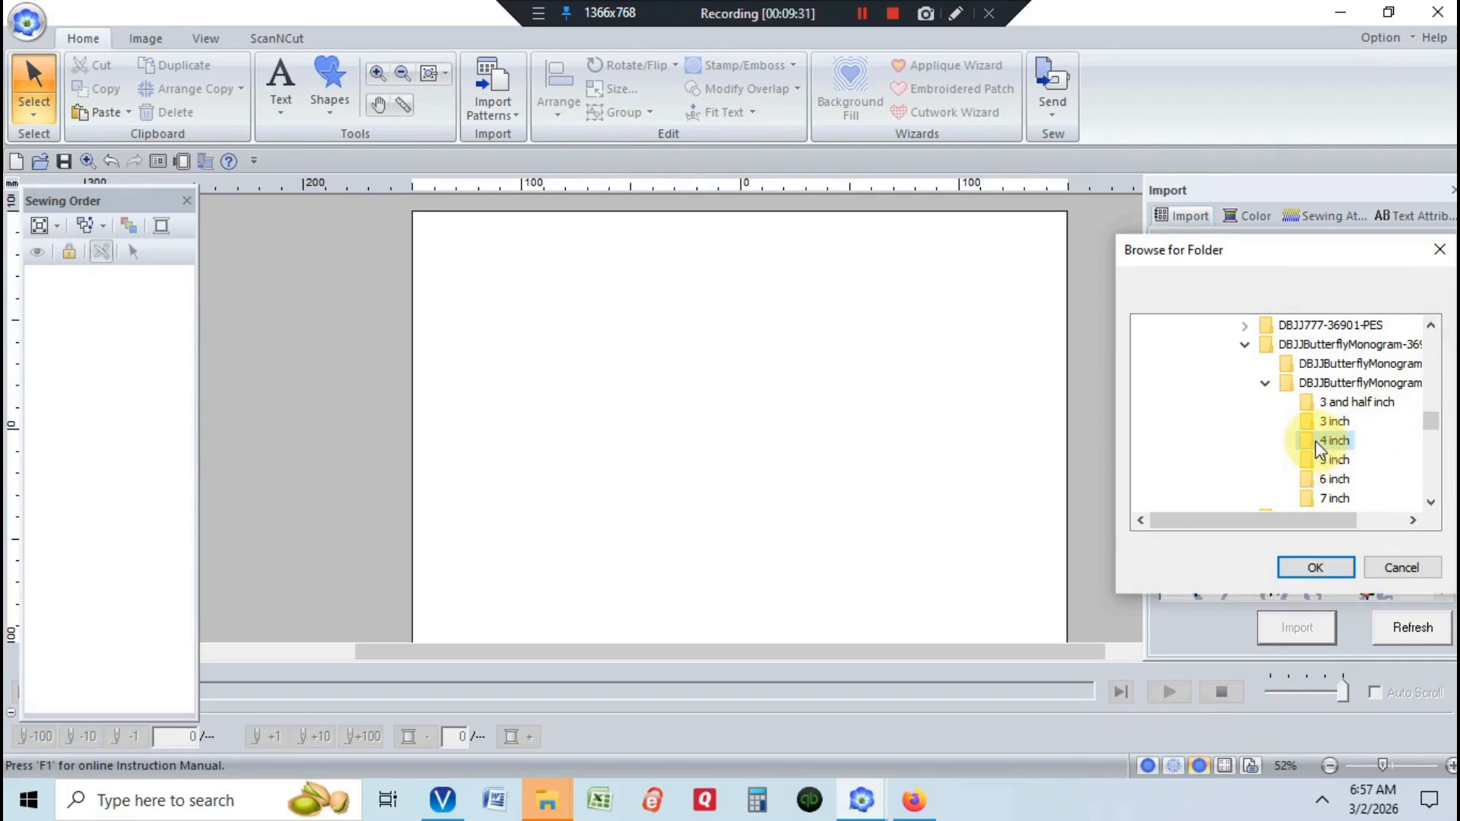
left_click(1312, 568)
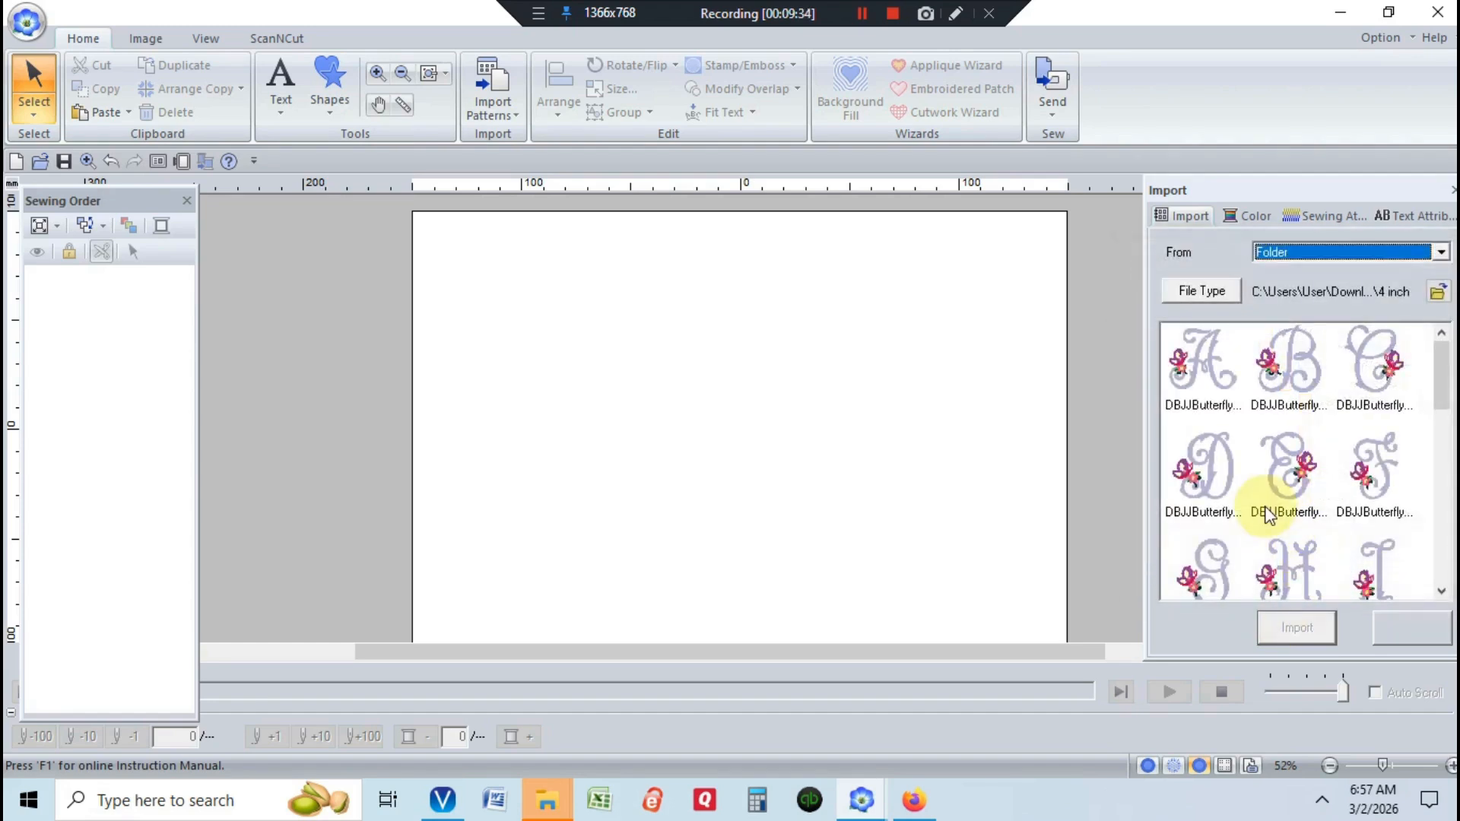
Import the 4 inch butterfly monogram letter A and nudge it slightly near the page centre
left_click(1210, 359)
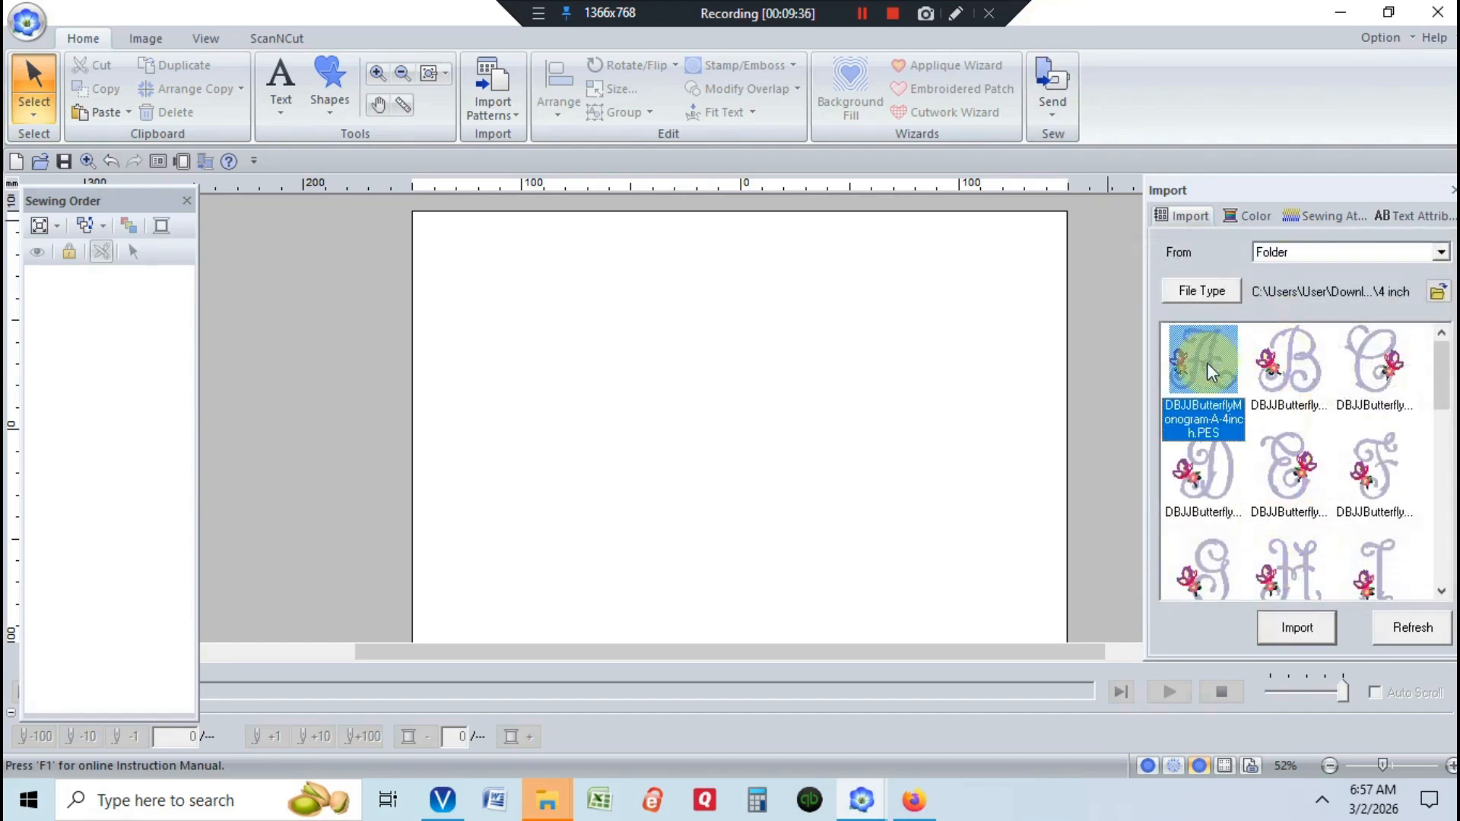
left_click(1302, 633)
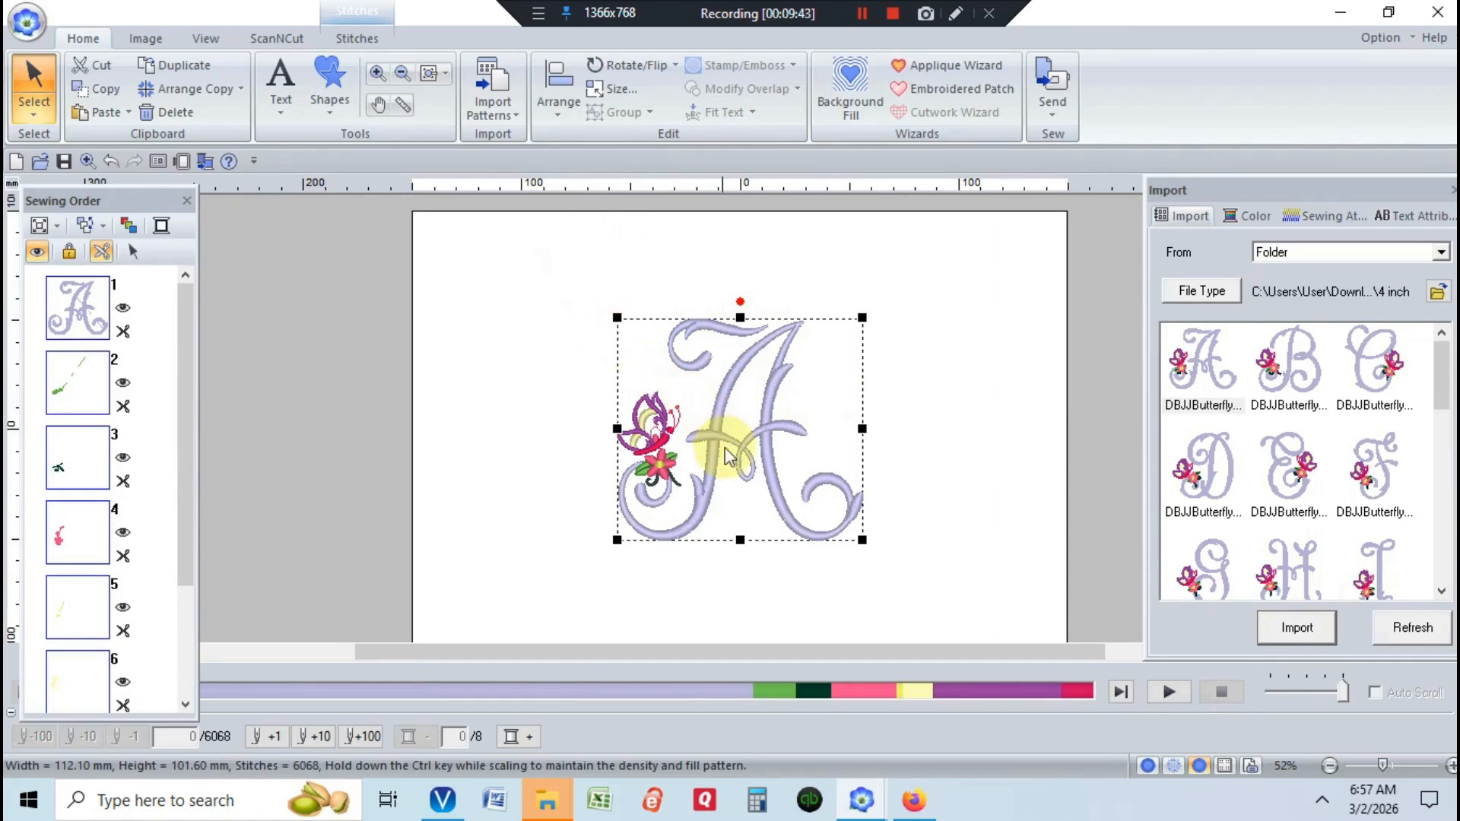
left_click_drag(729, 435, 731, 432)
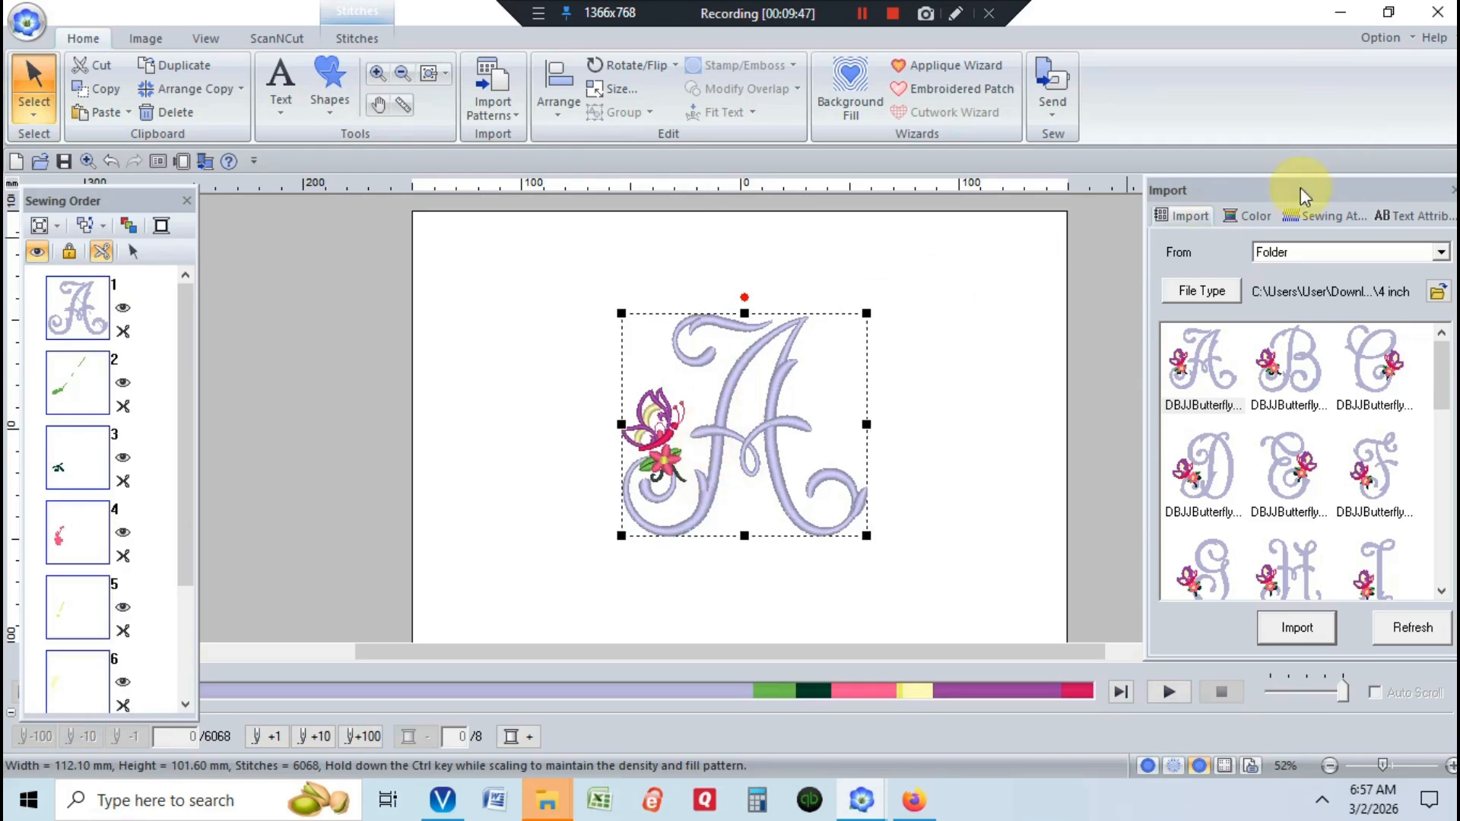
Examine which color, sewing and text attributes, text tools and object commands are available for the imported butterfly letter A
left_click(1253, 216)
left_click(1302, 222)
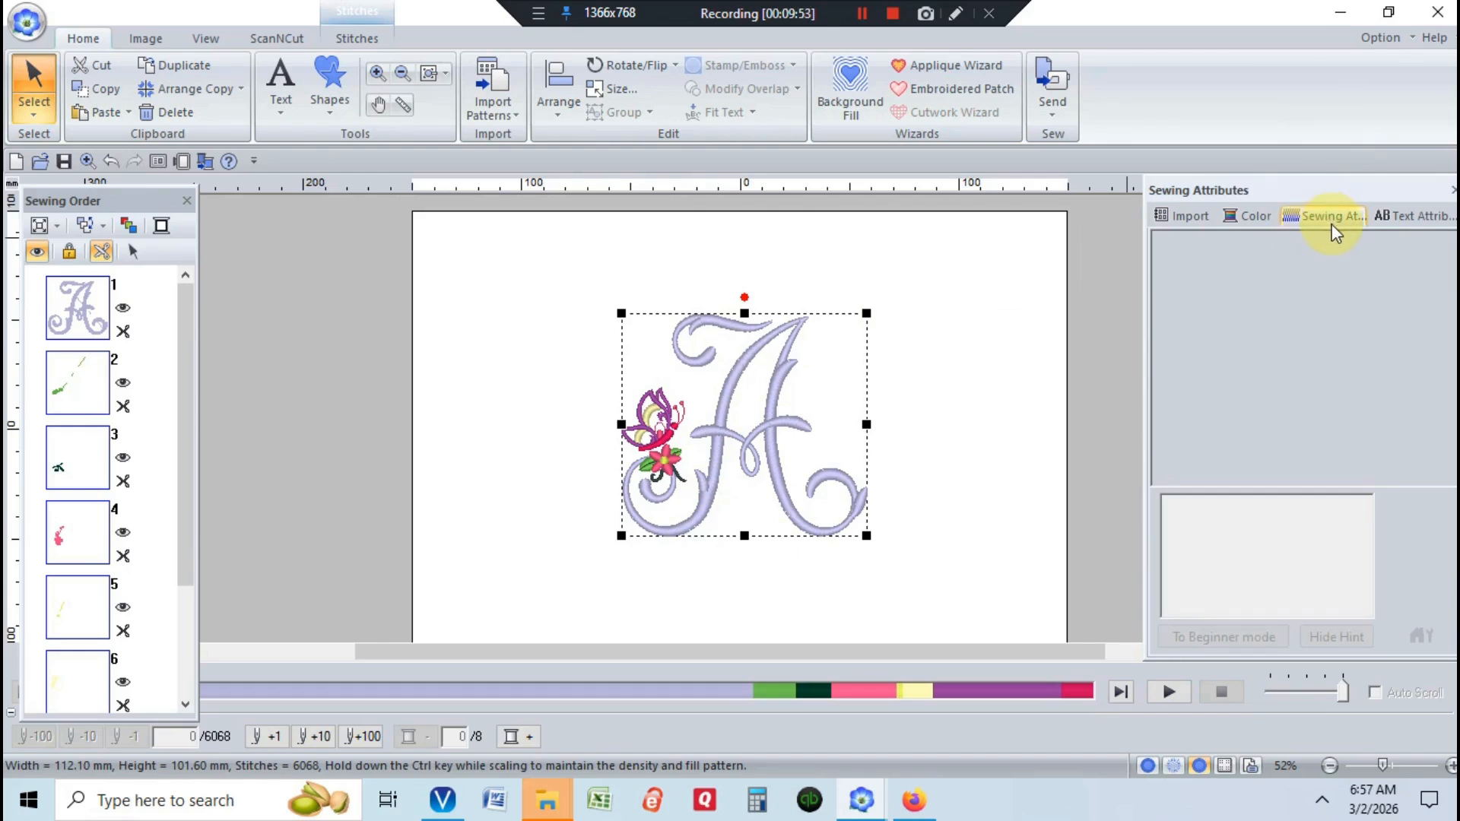
left_click(1393, 218)
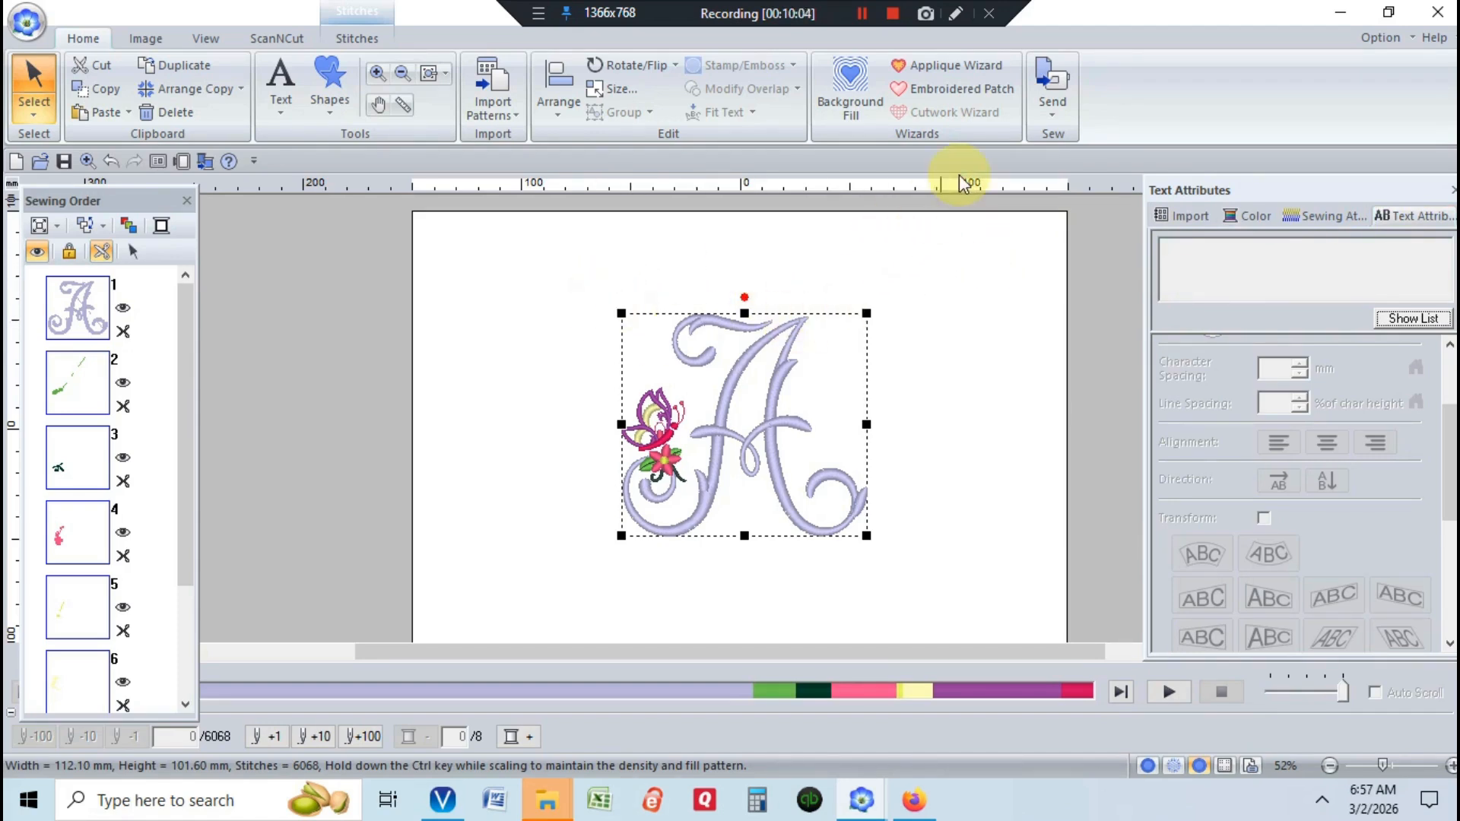
left_click(288, 79)
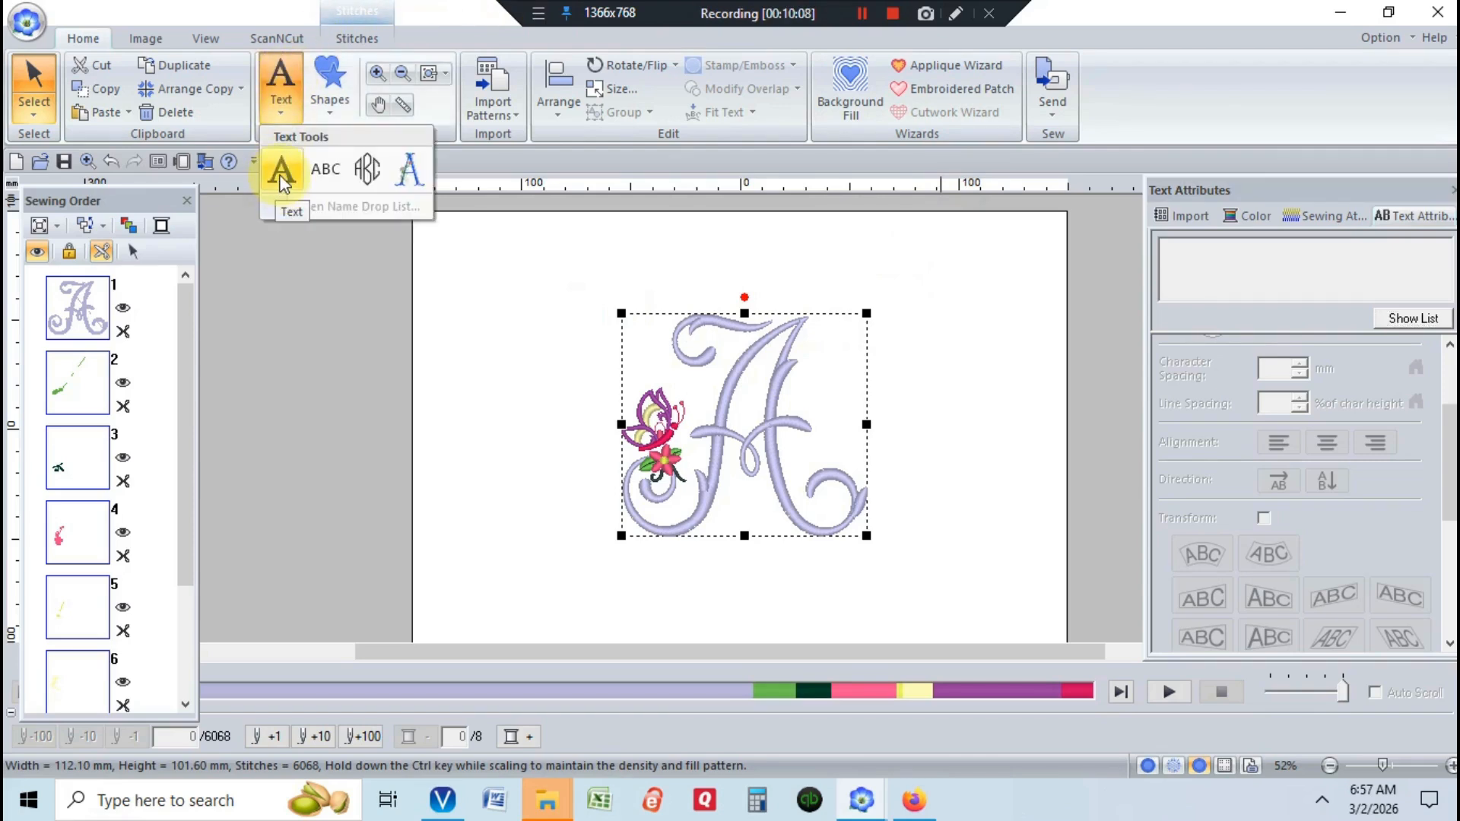
left_click(576, 340)
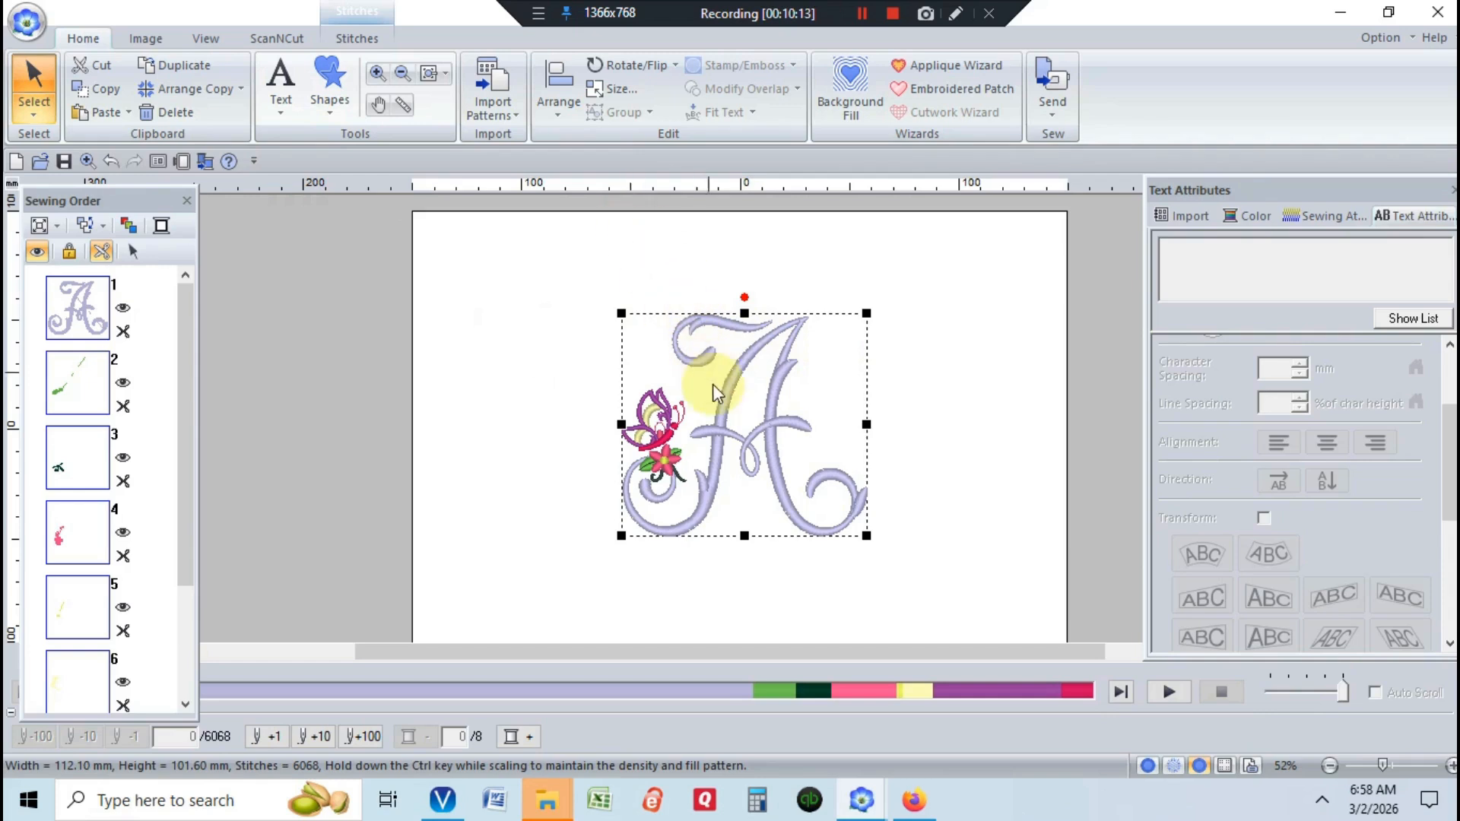
right_click(724, 407)
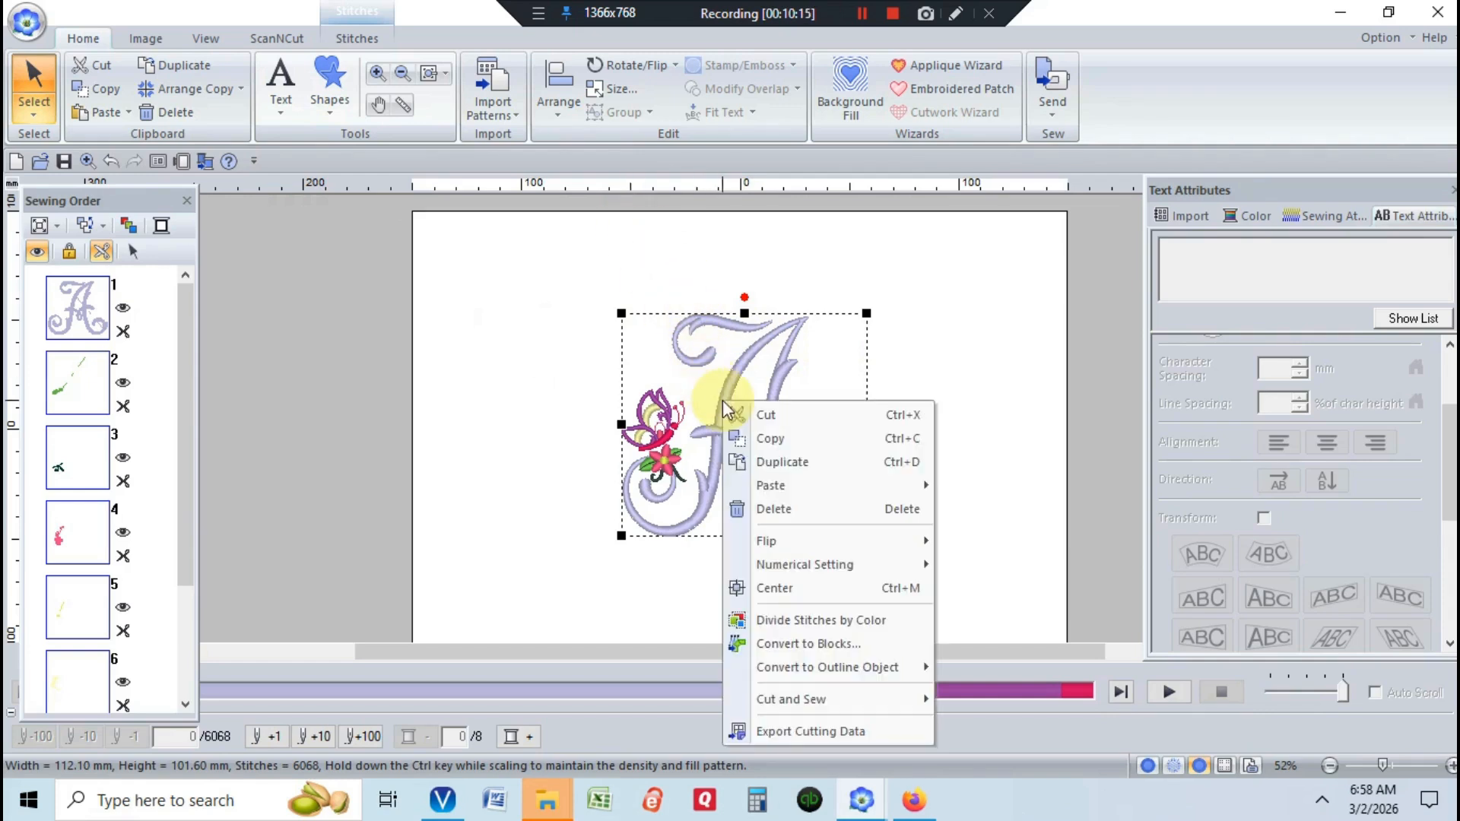
Convert the imported butterfly letter A to blocks at Normal sensitivity and set its line sew type to Running Stitch
left_click(826, 648)
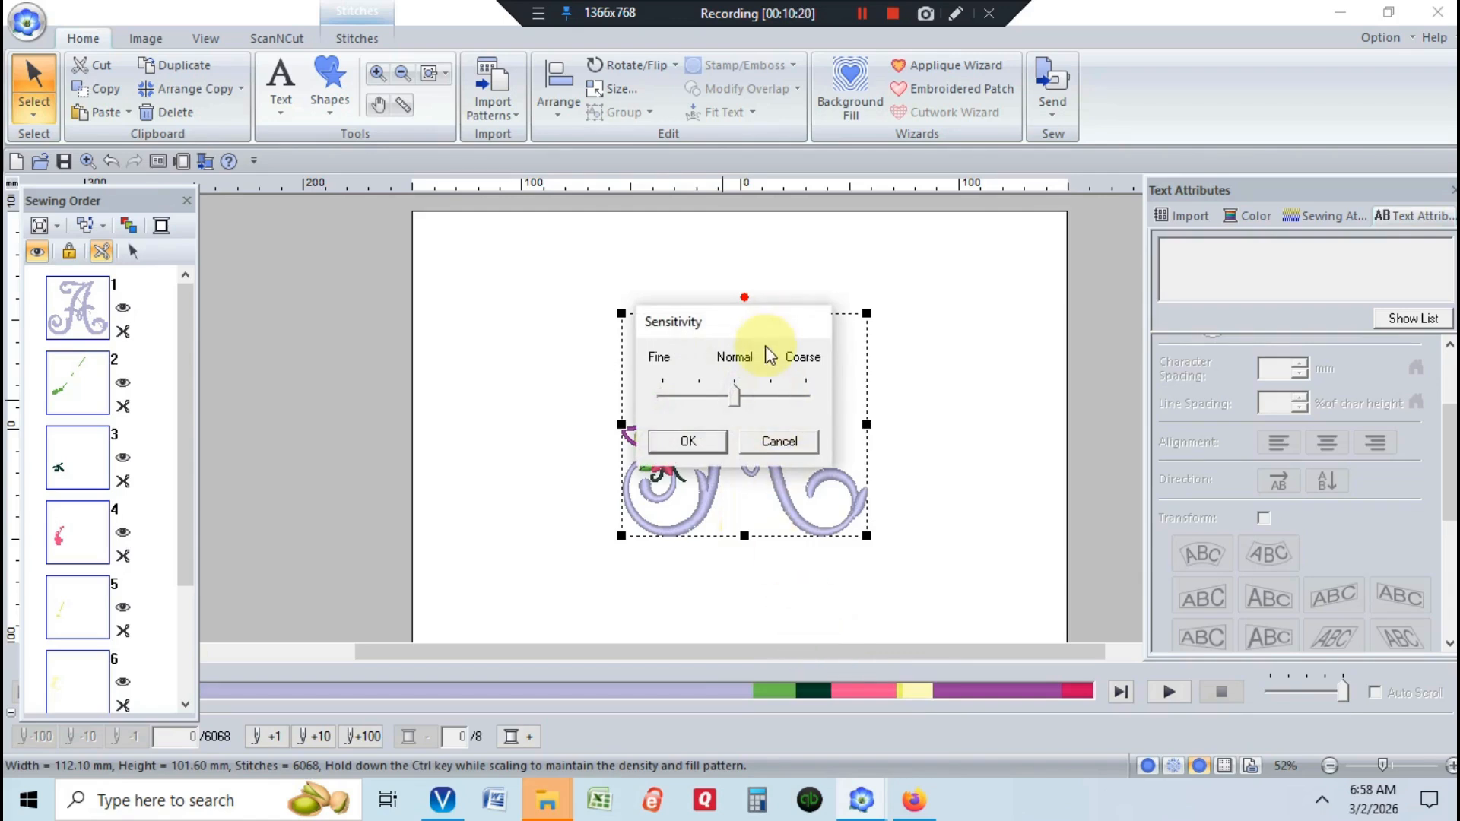
left_click(688, 442)
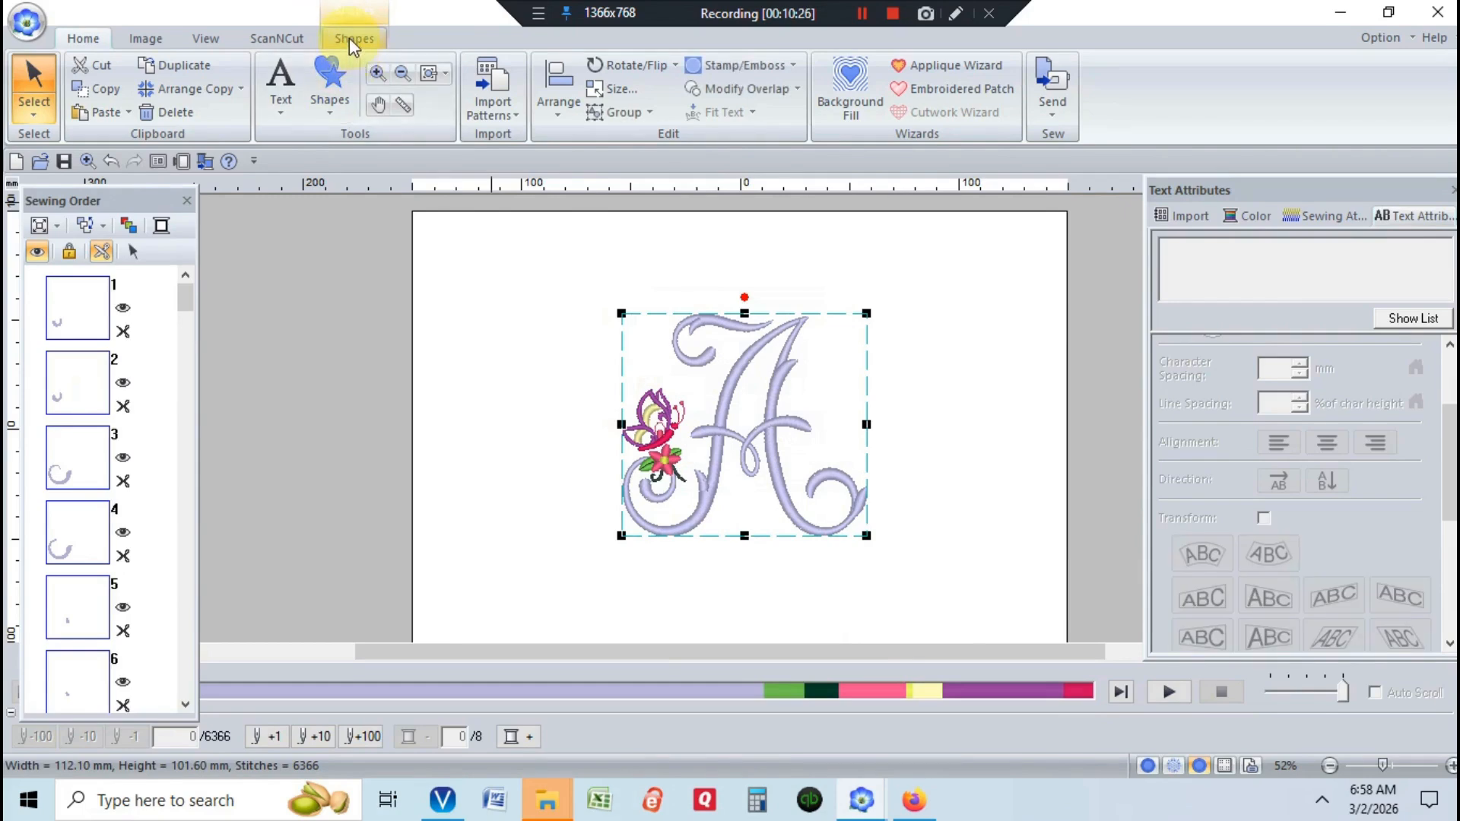
left_click(349, 38)
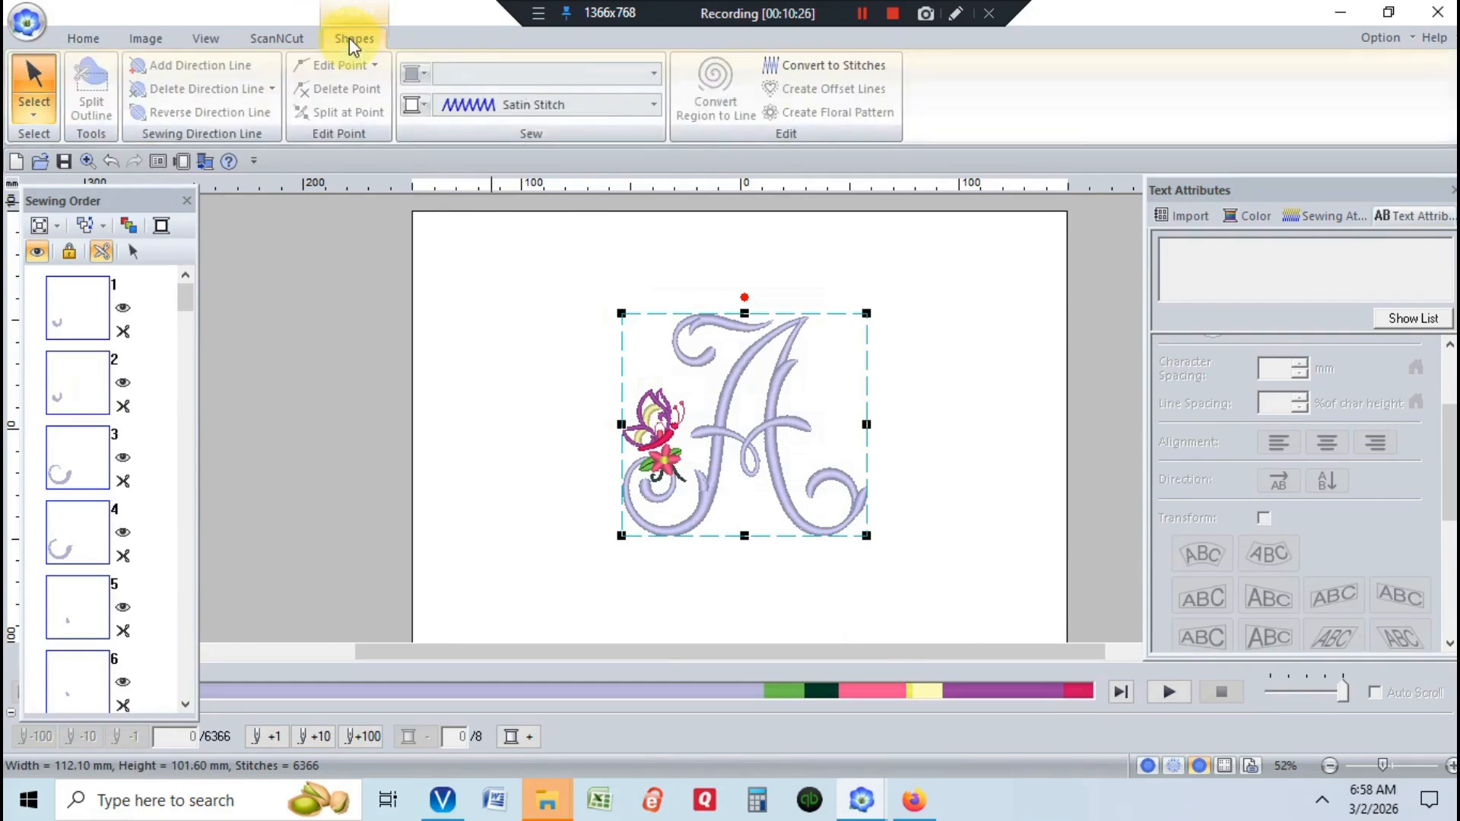
left_click(659, 108)
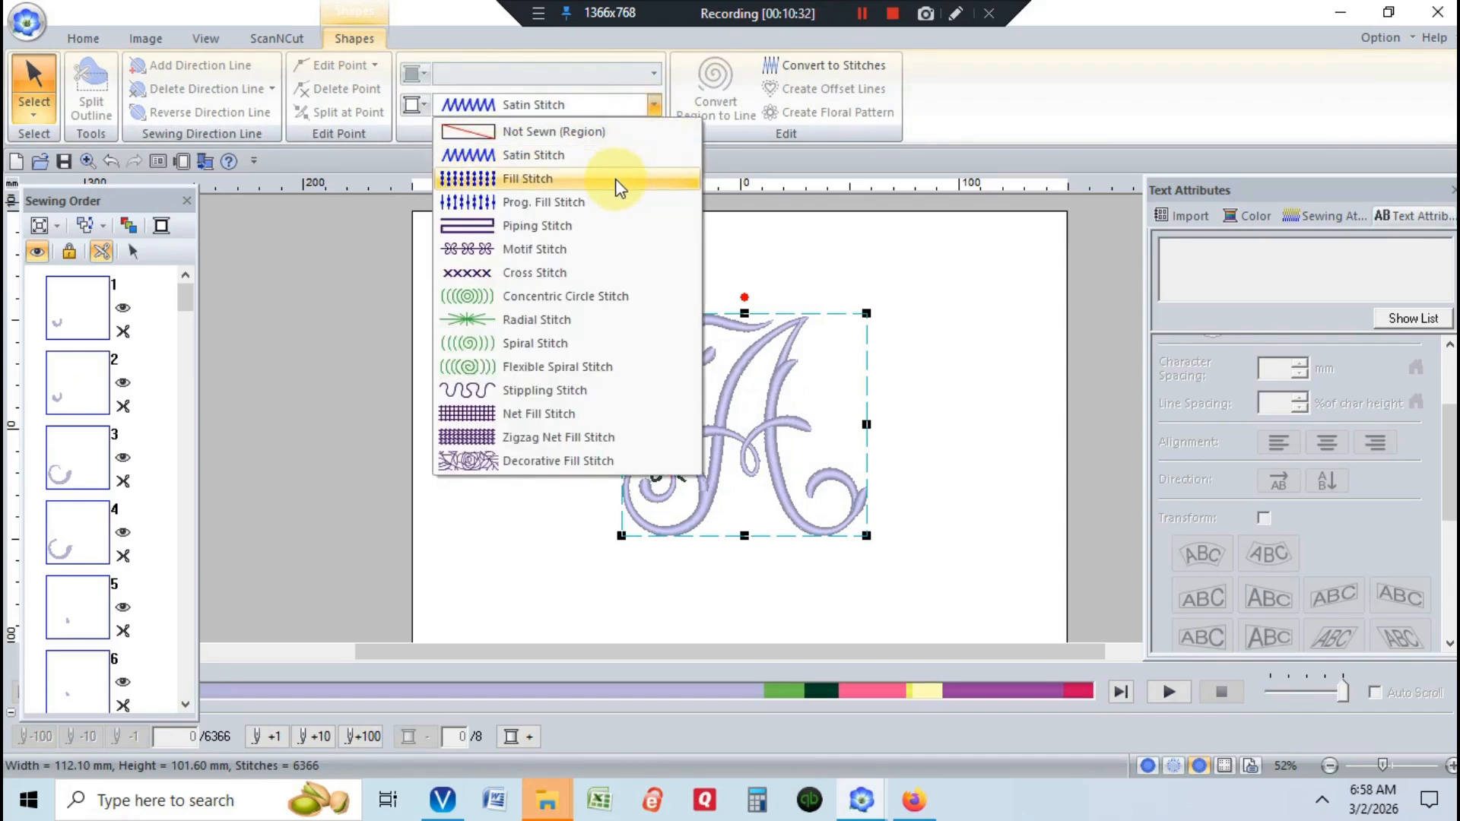
left_click(652, 107)
left_click(650, 74)
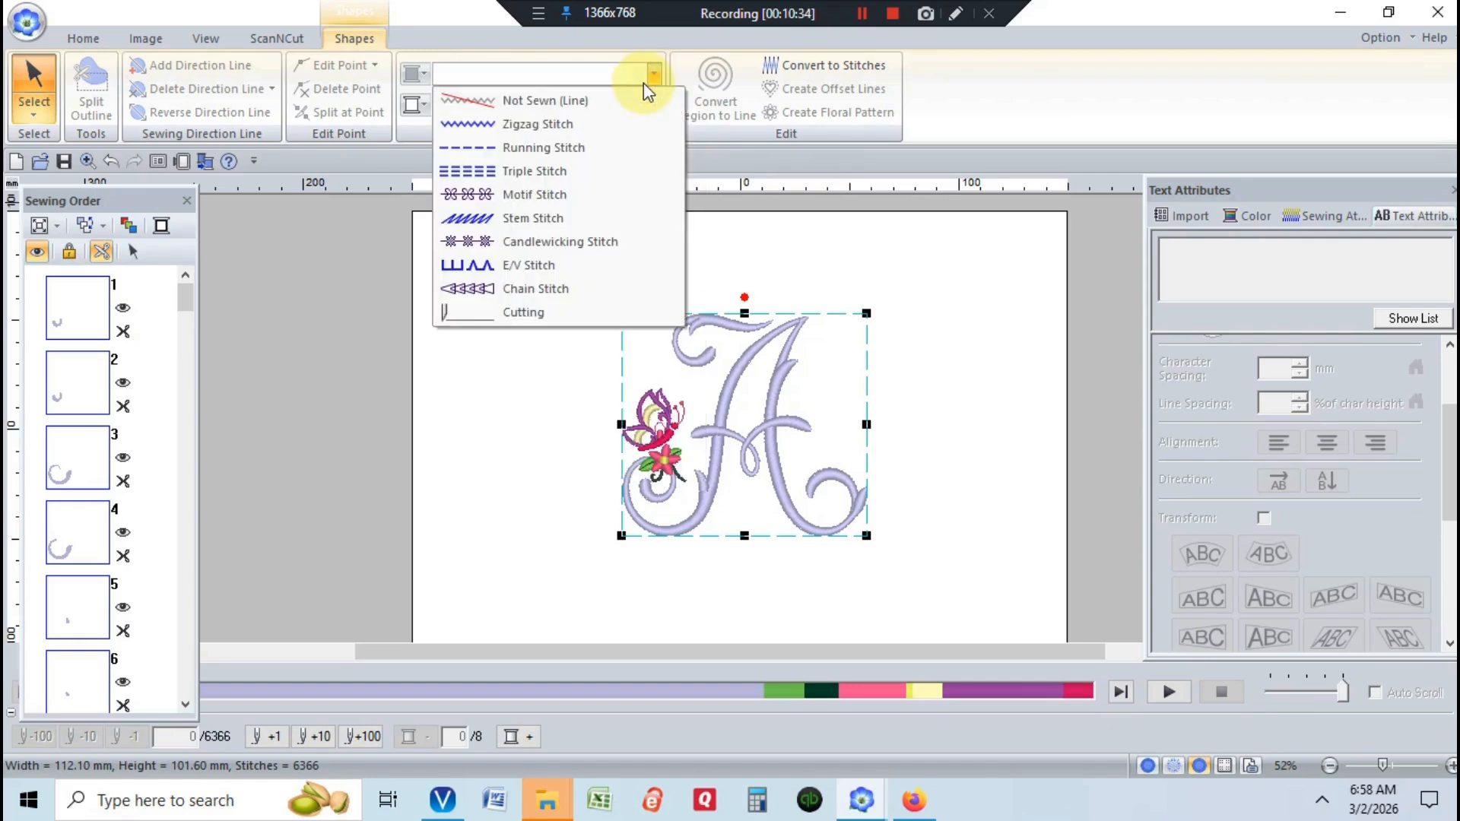
left_click(618, 146)
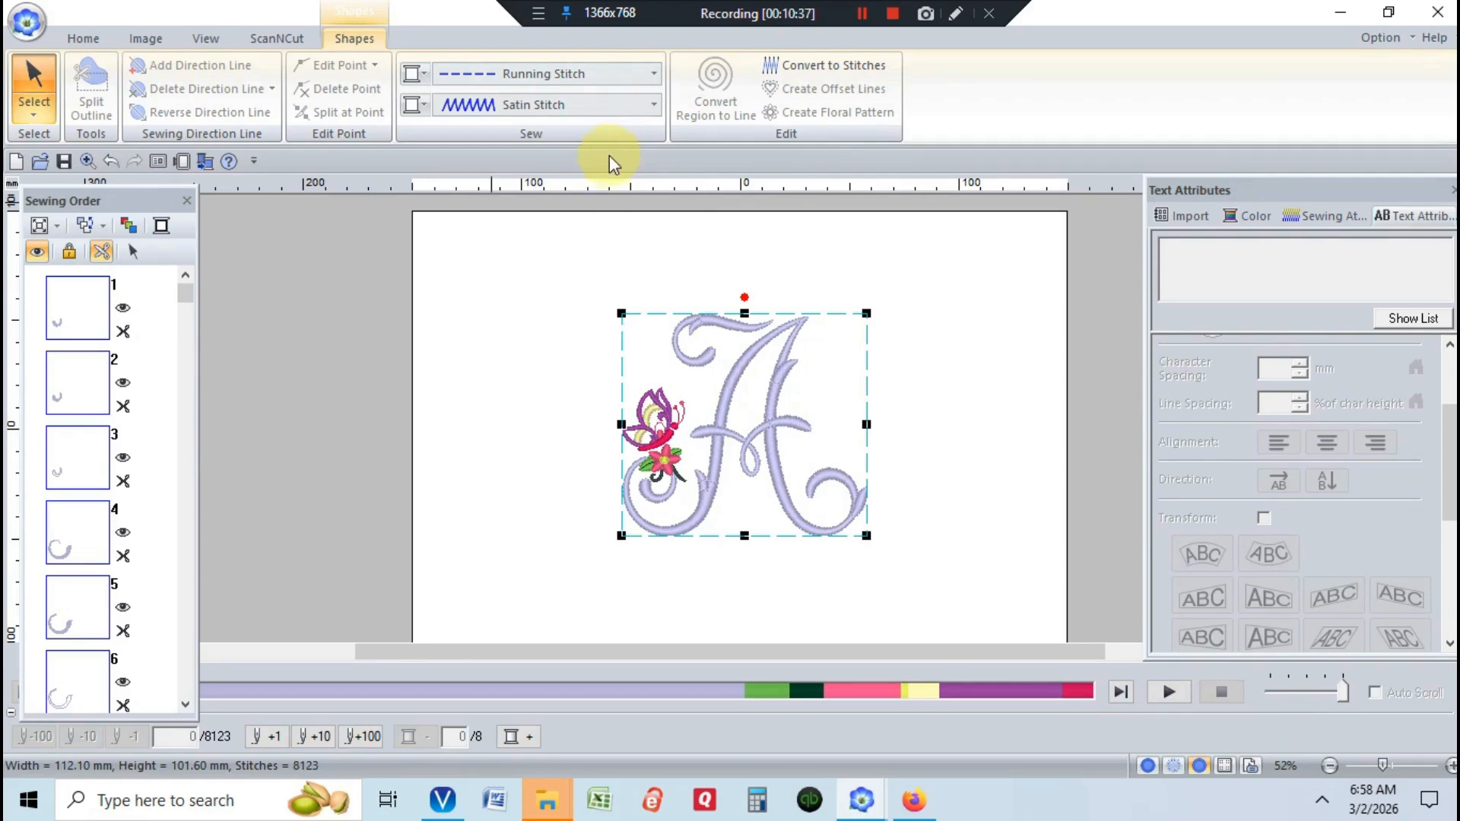
Review the sewing and text attributes of the converted letter A and set its line color to Brother Embroidery 807 Carmine
left_click(1331, 218)
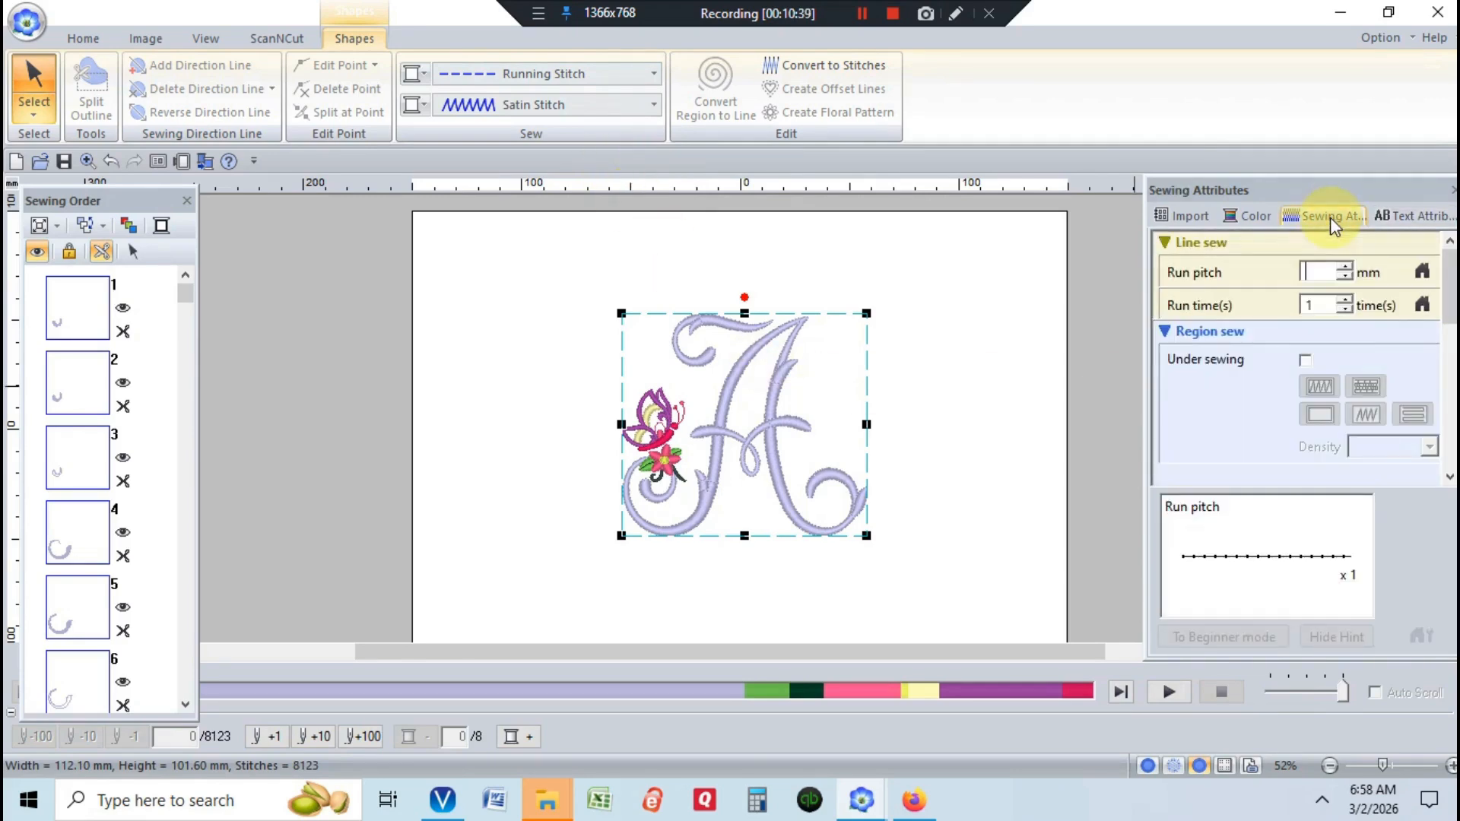
scroll(1425, 408, "down", 6)
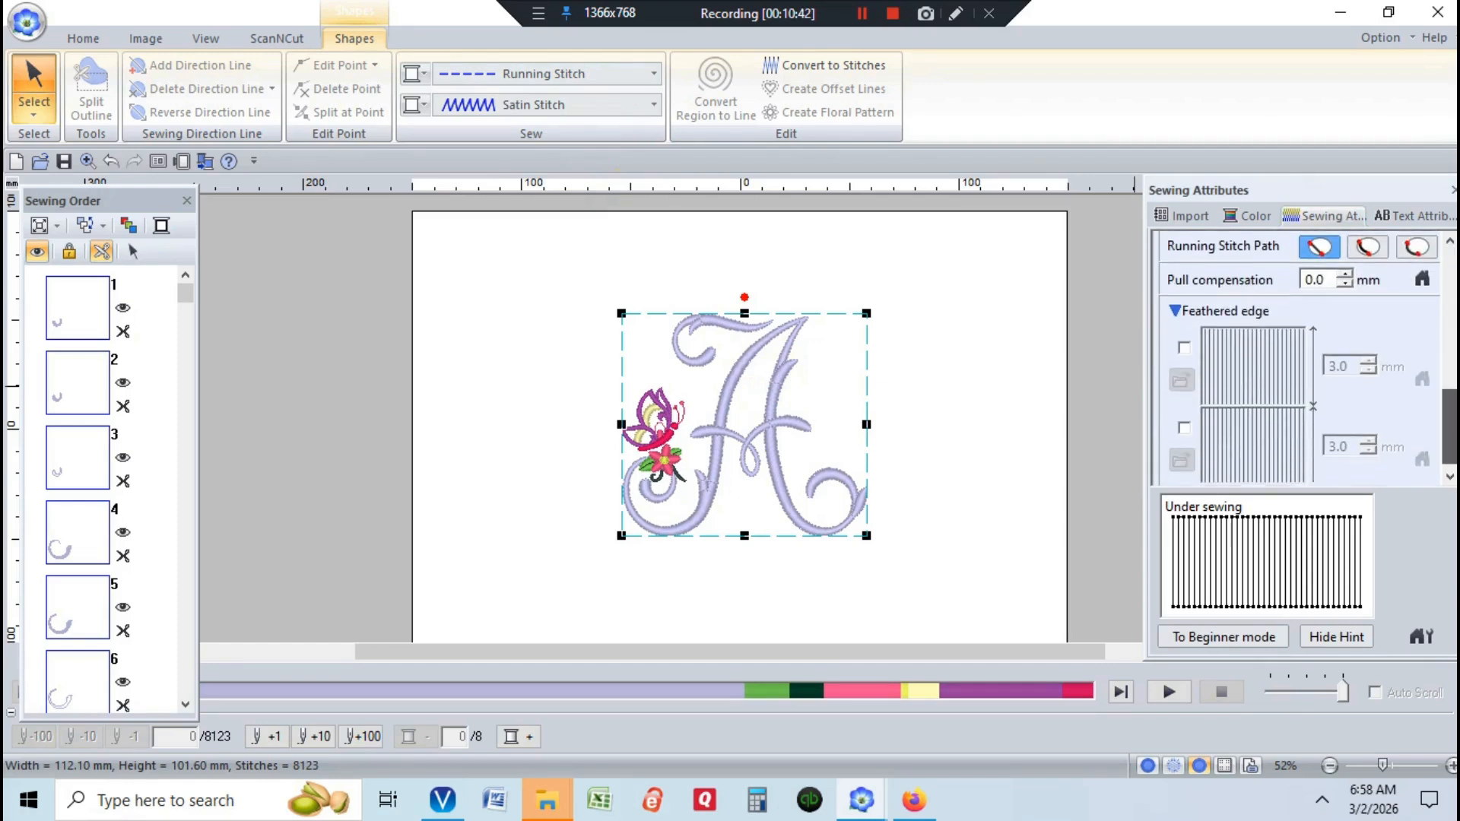
scroll(1425, 408, "up", 6)
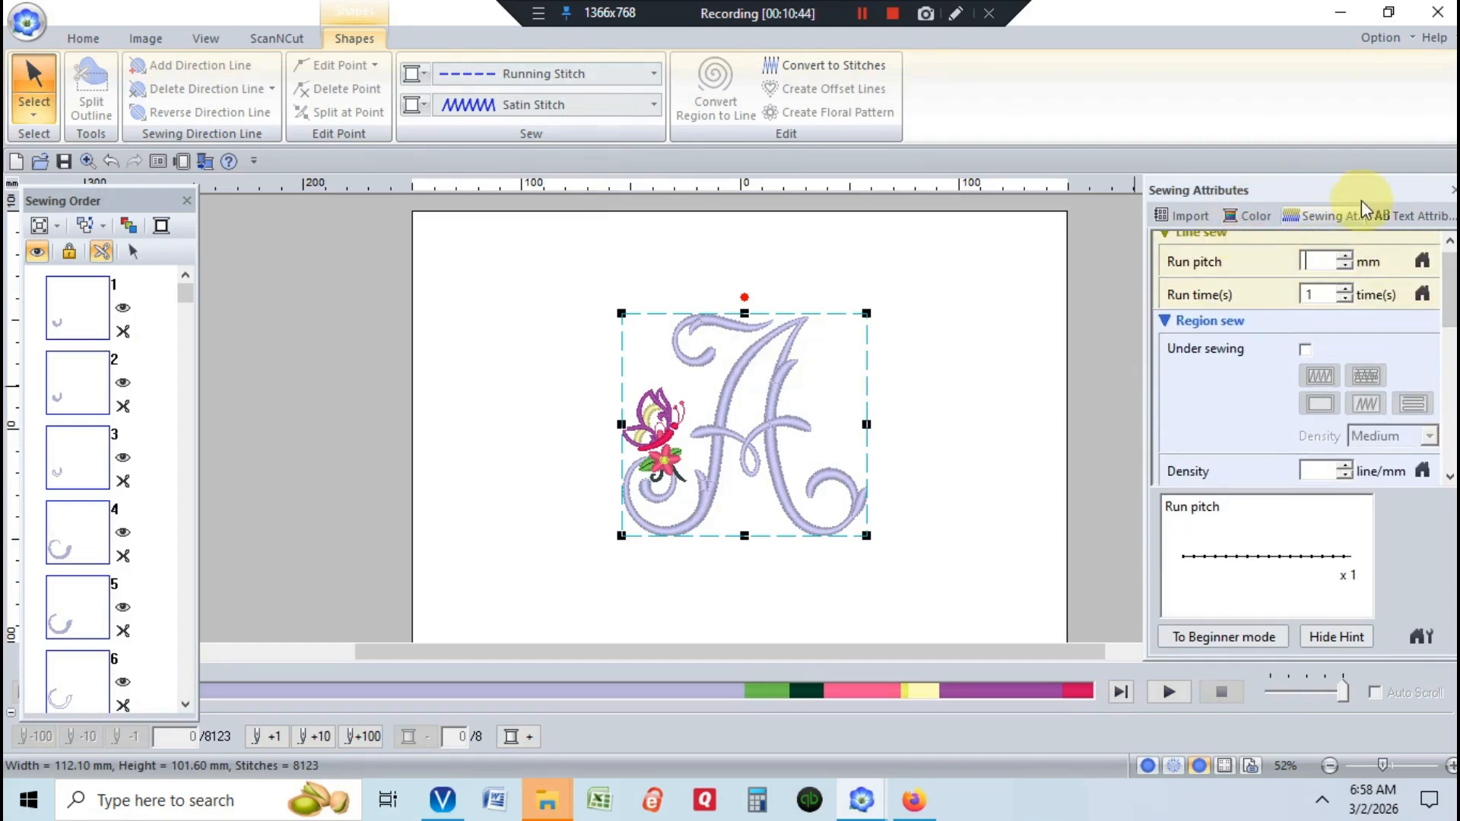
left_click(1395, 216)
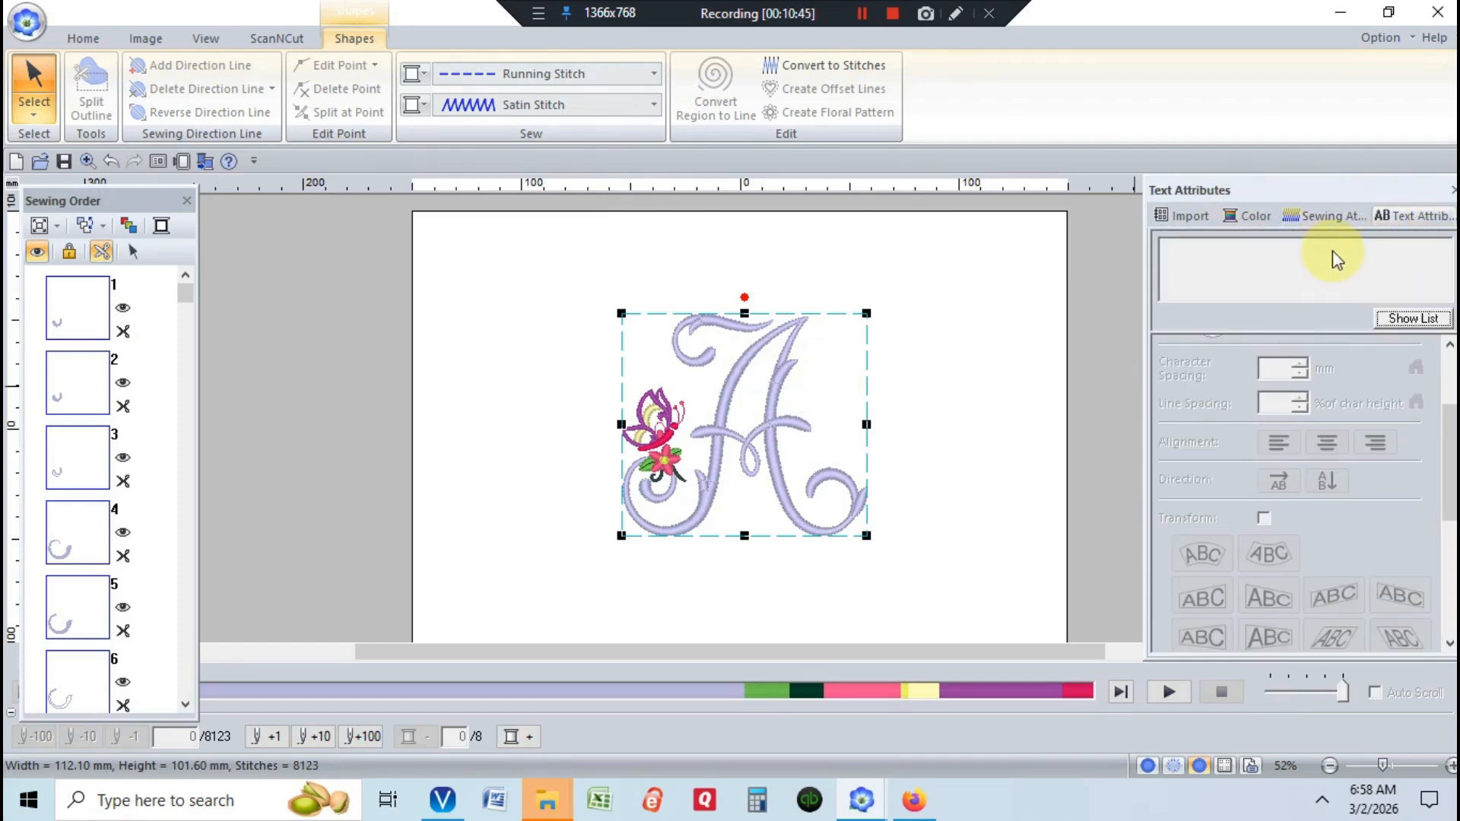
left_click(1243, 216)
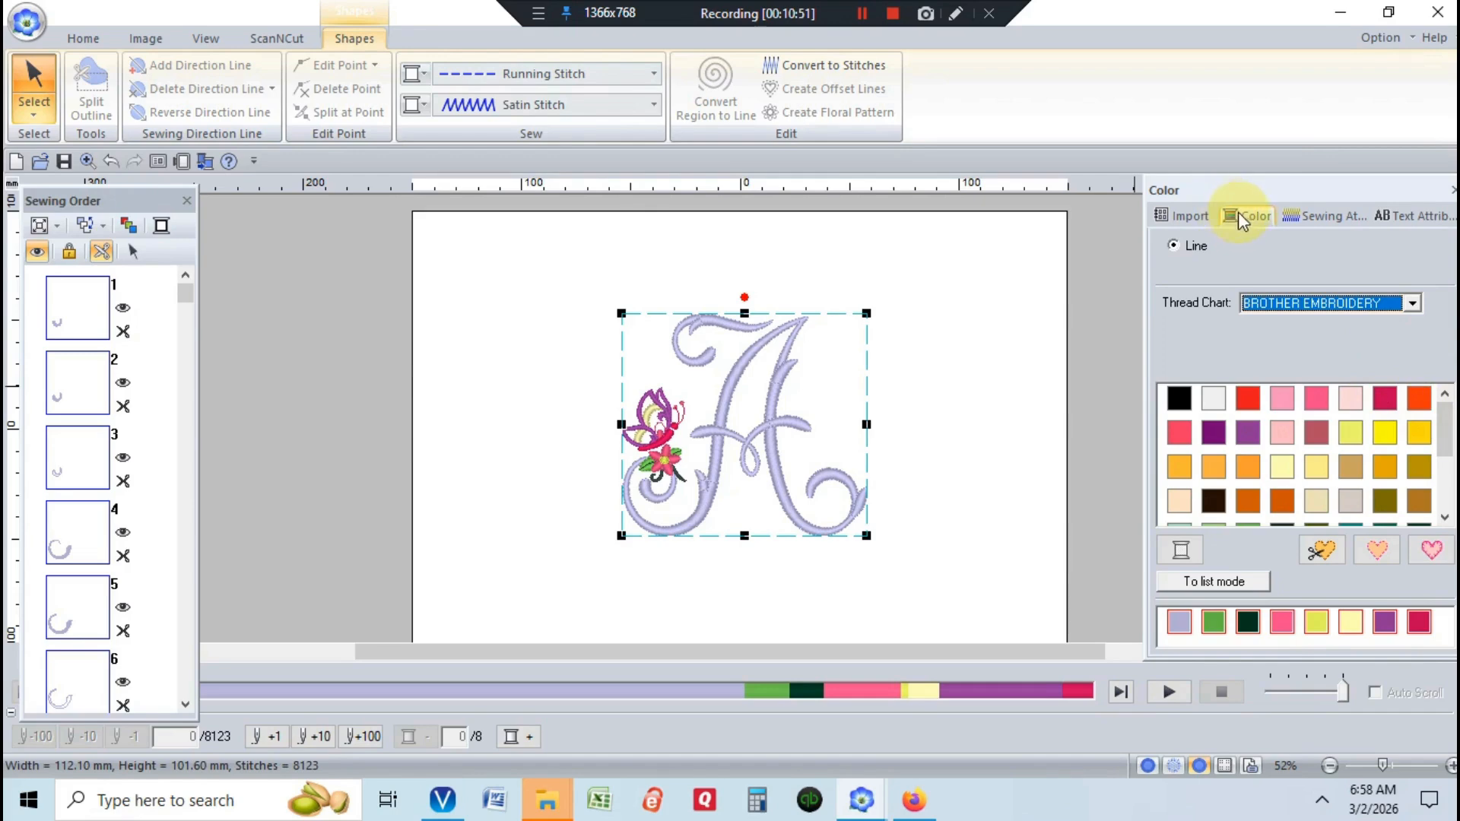
left_click(1179, 430)
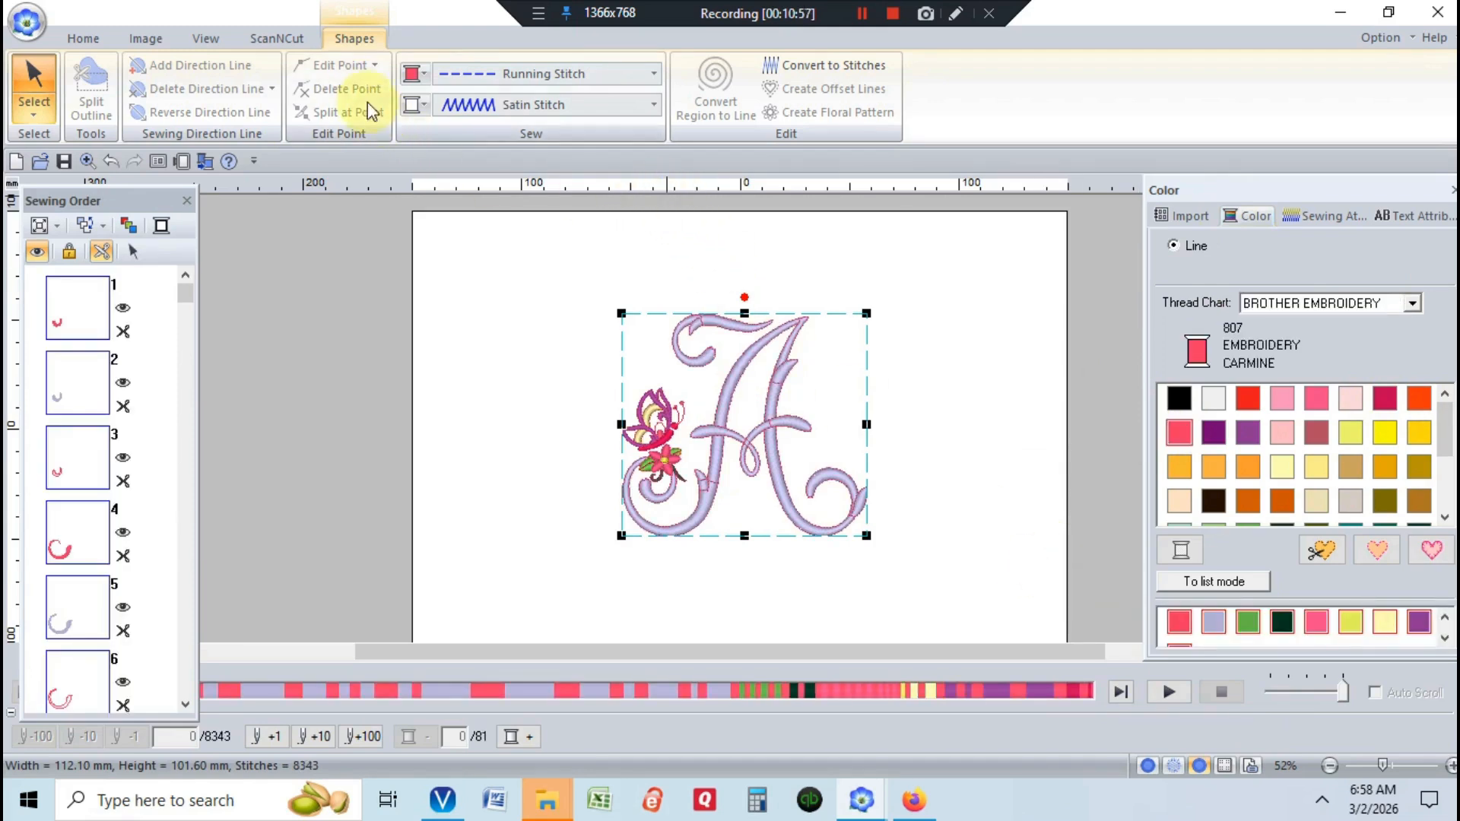
left_click(413, 108)
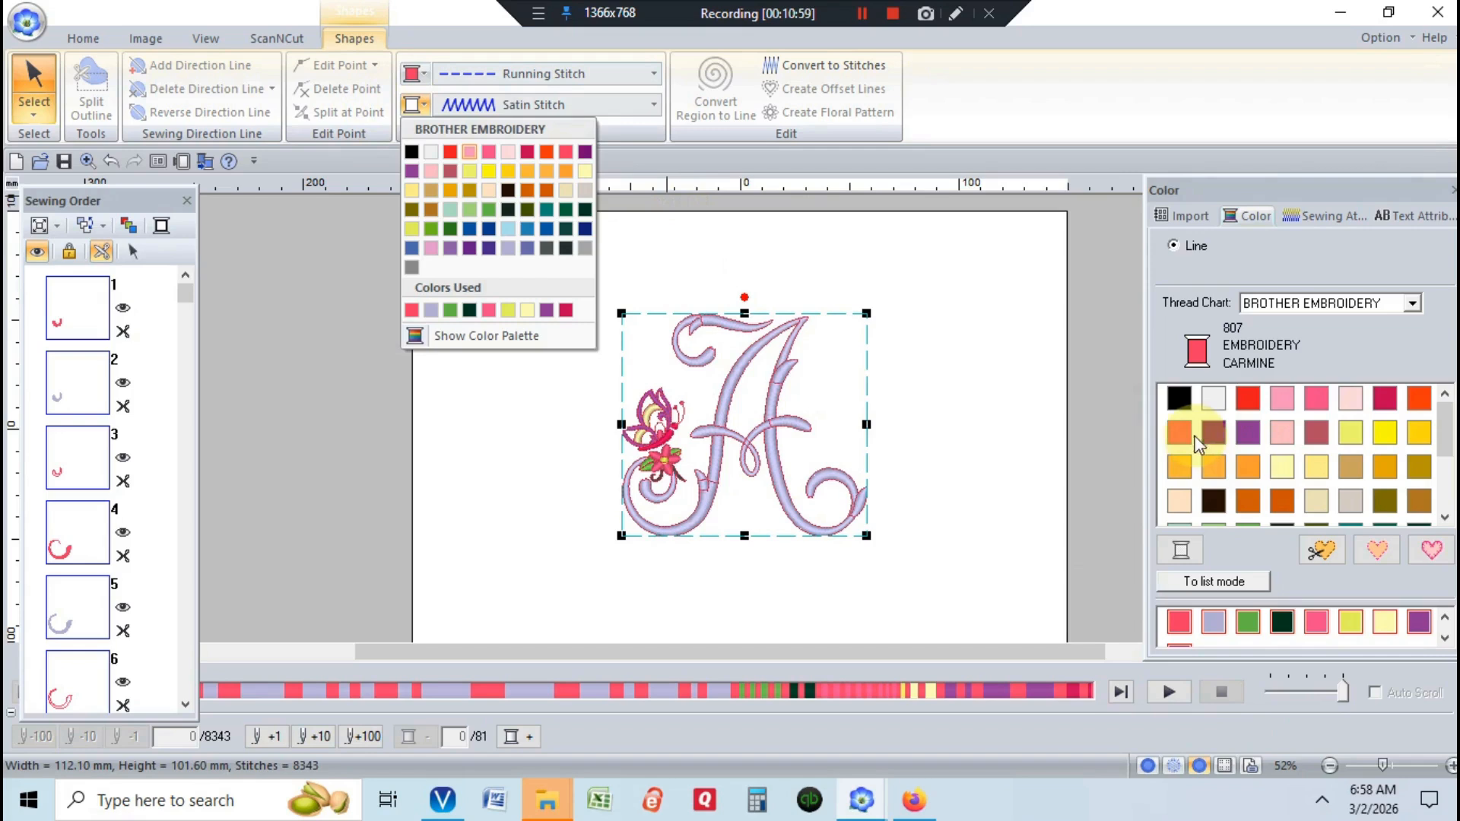
left_click(1181, 436)
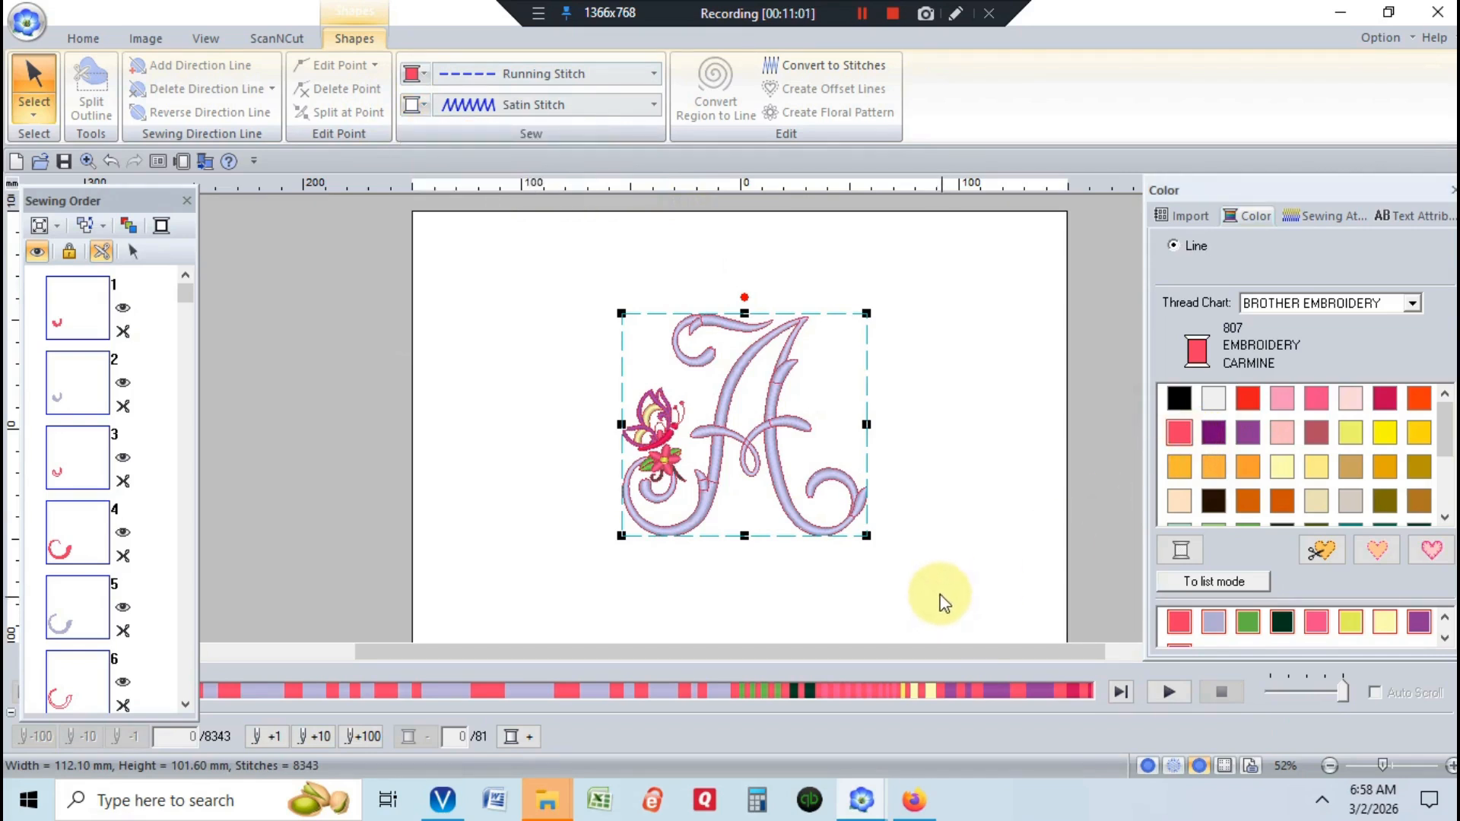